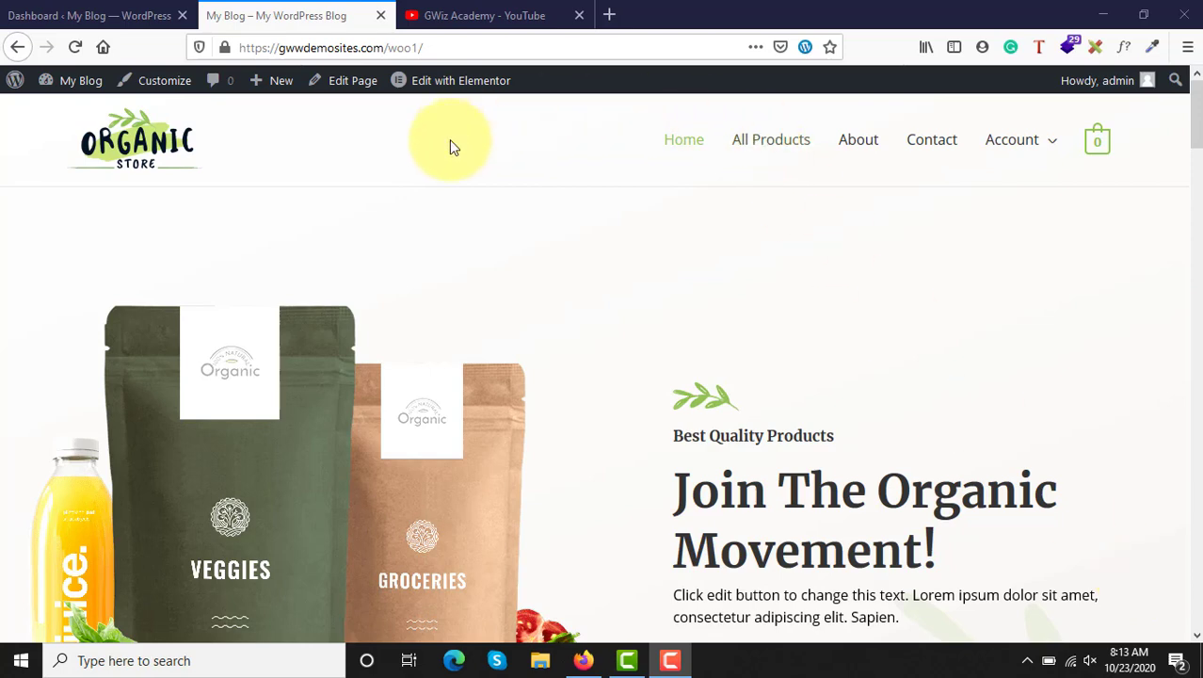
- Open the WooCommerce home page from the site's admin dashboard and review the Finish setup tasks
left_click(33, 11)
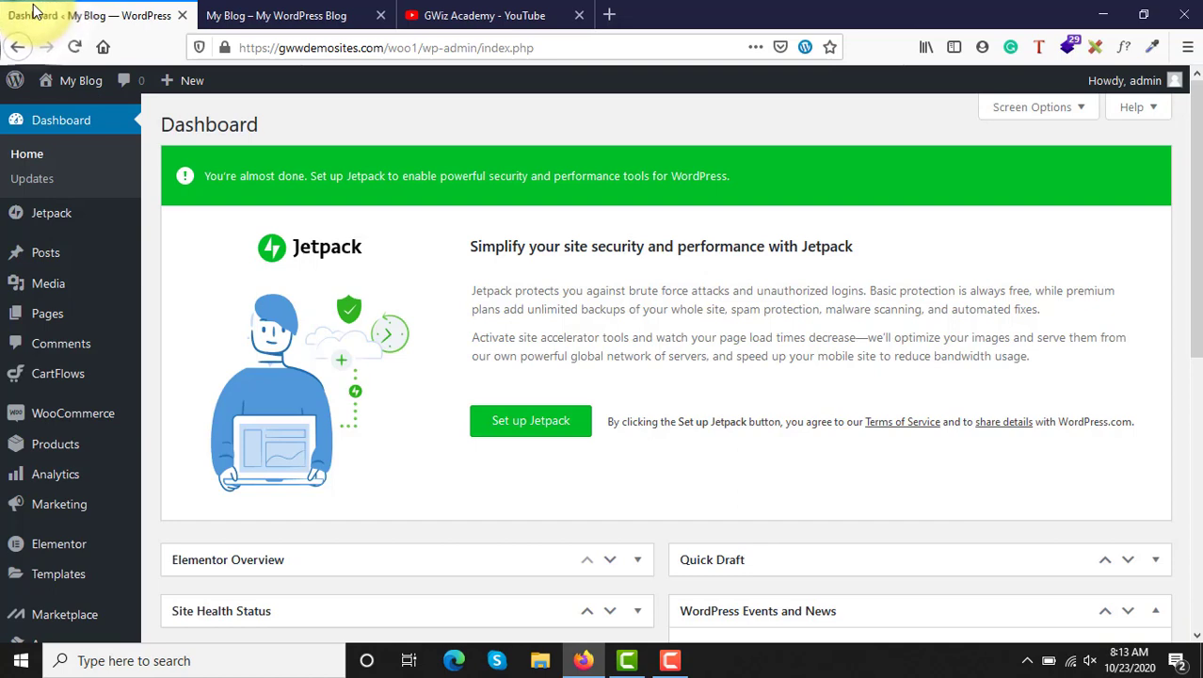
mouse_move(68, 390)
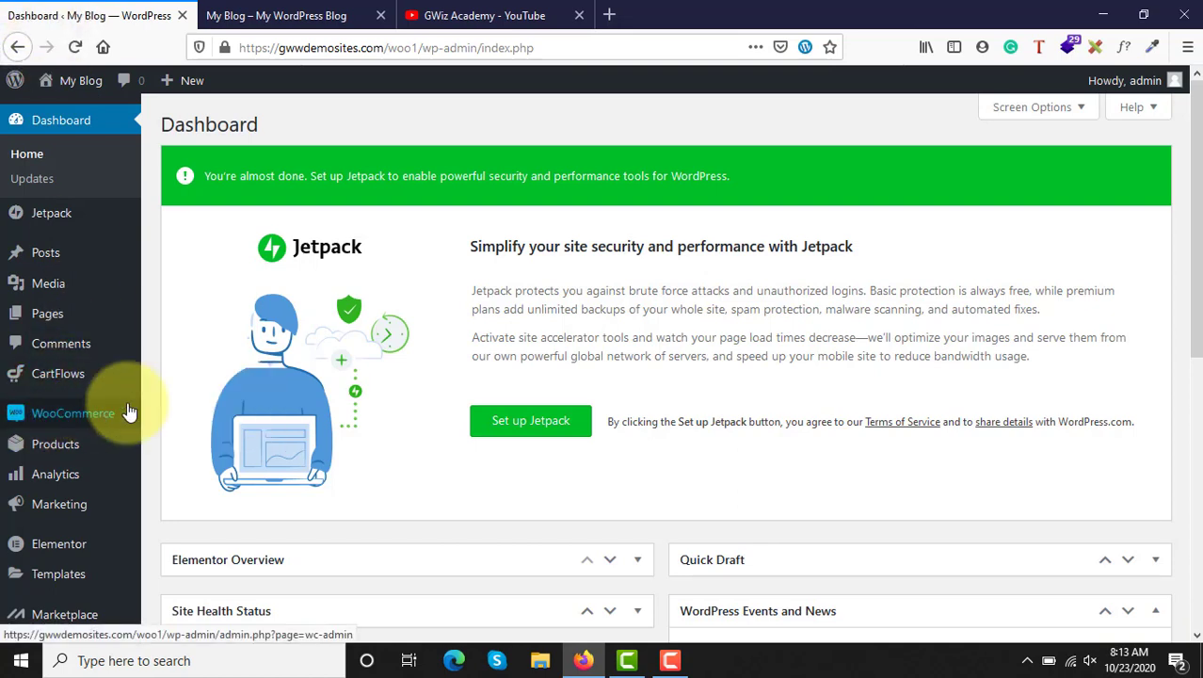
mouse_move(47, 417)
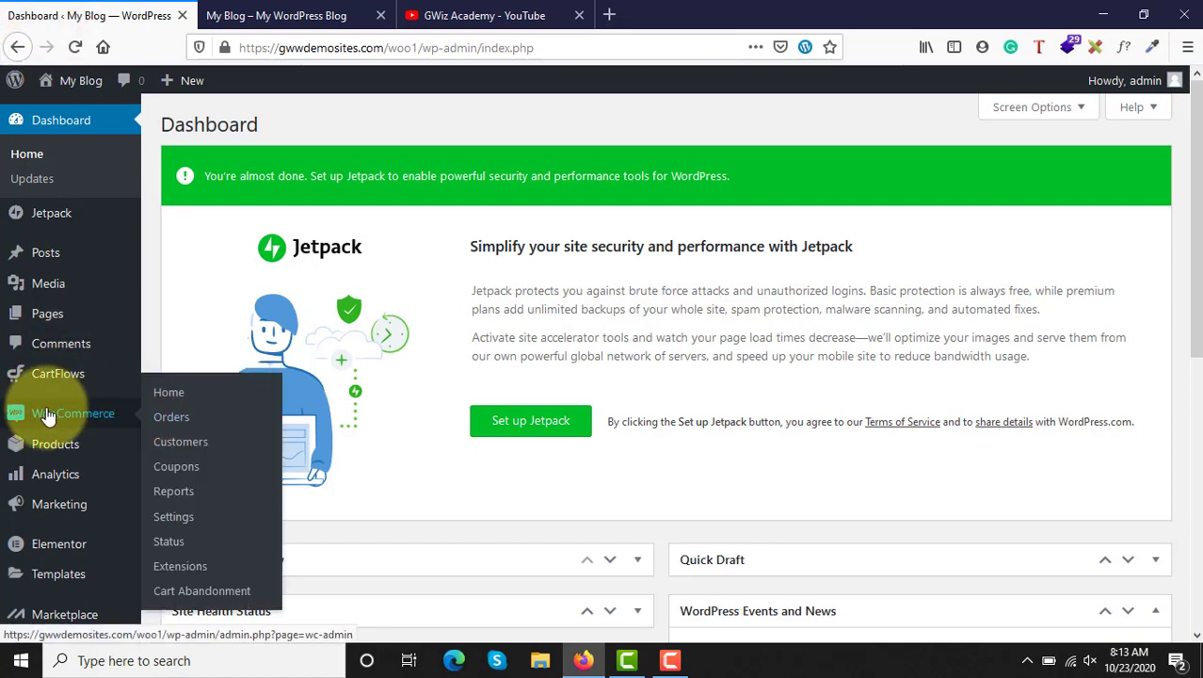
left_click(47, 417)
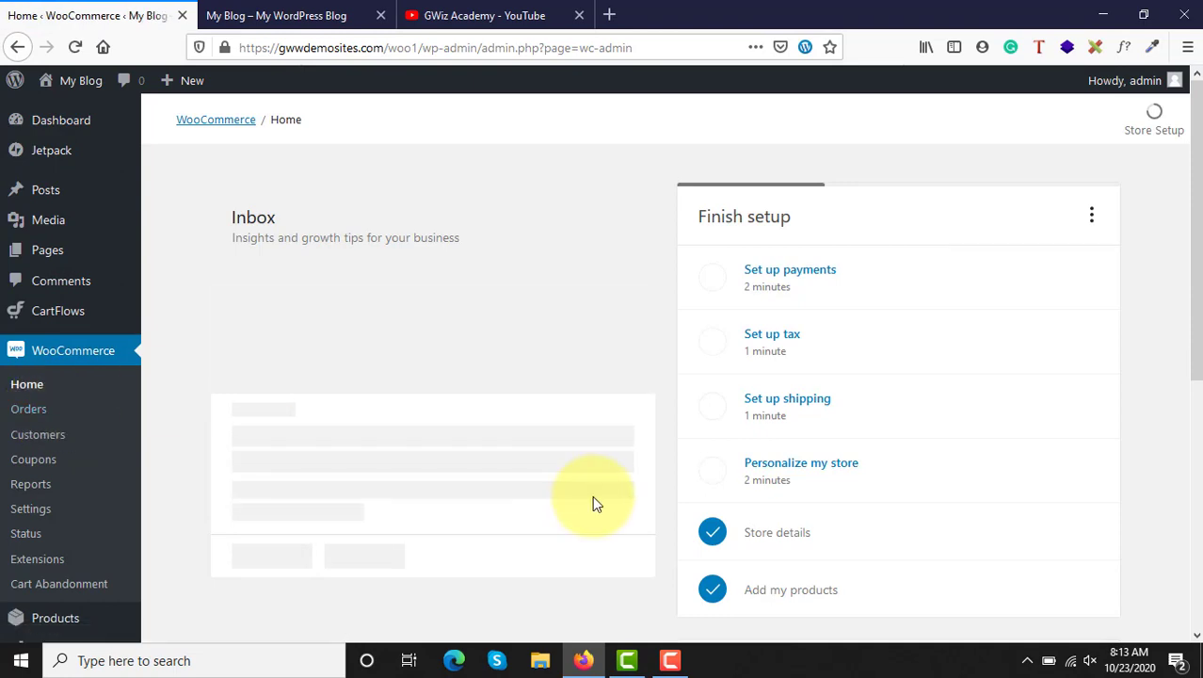
scroll(593, 495, "down", 5)
scroll(593, 495, "up", 5)
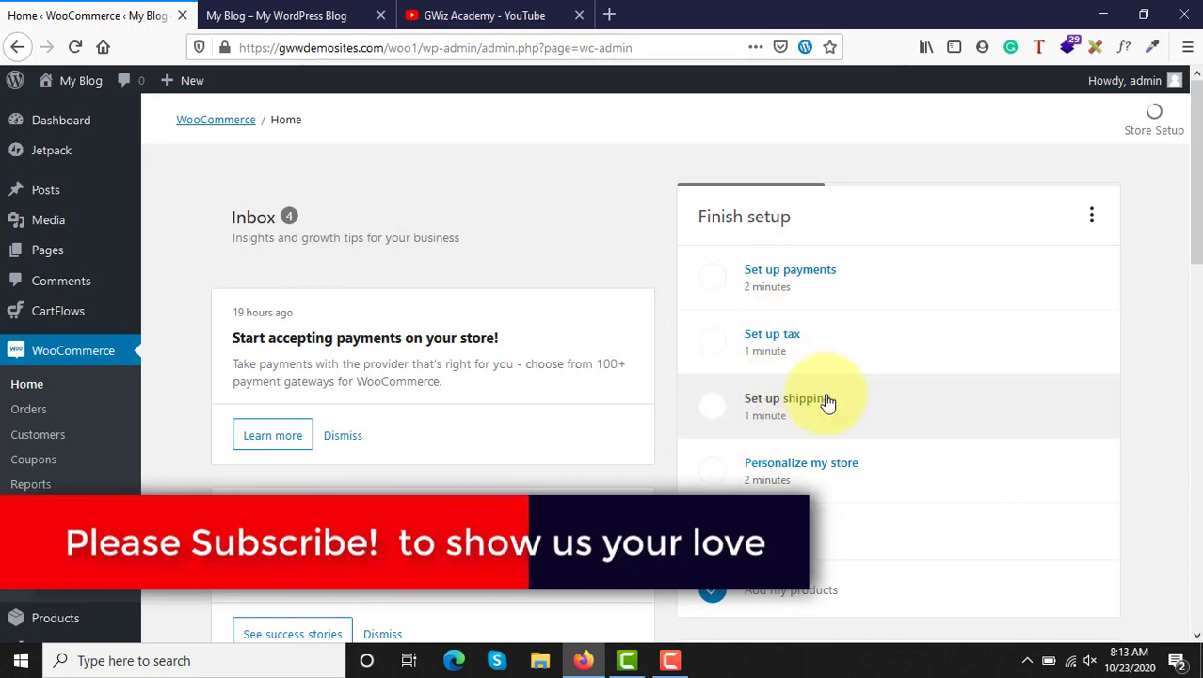
scroll(872, 494, "down", 2)
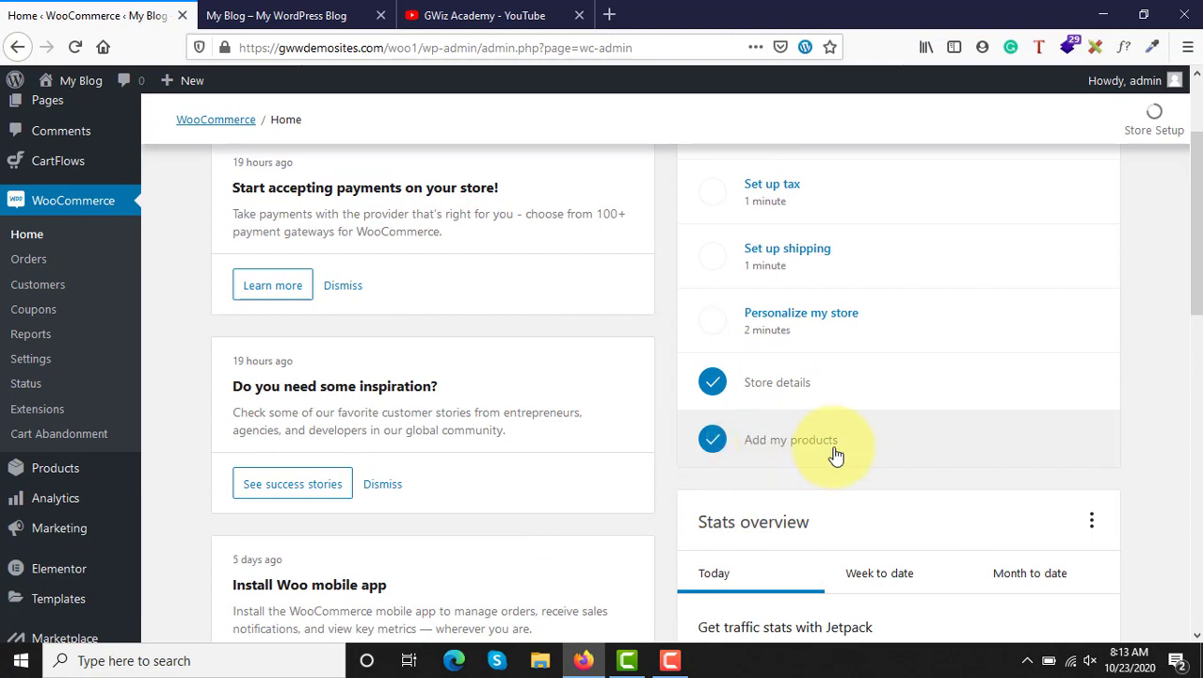
scroll(753, 386, "up", 2)
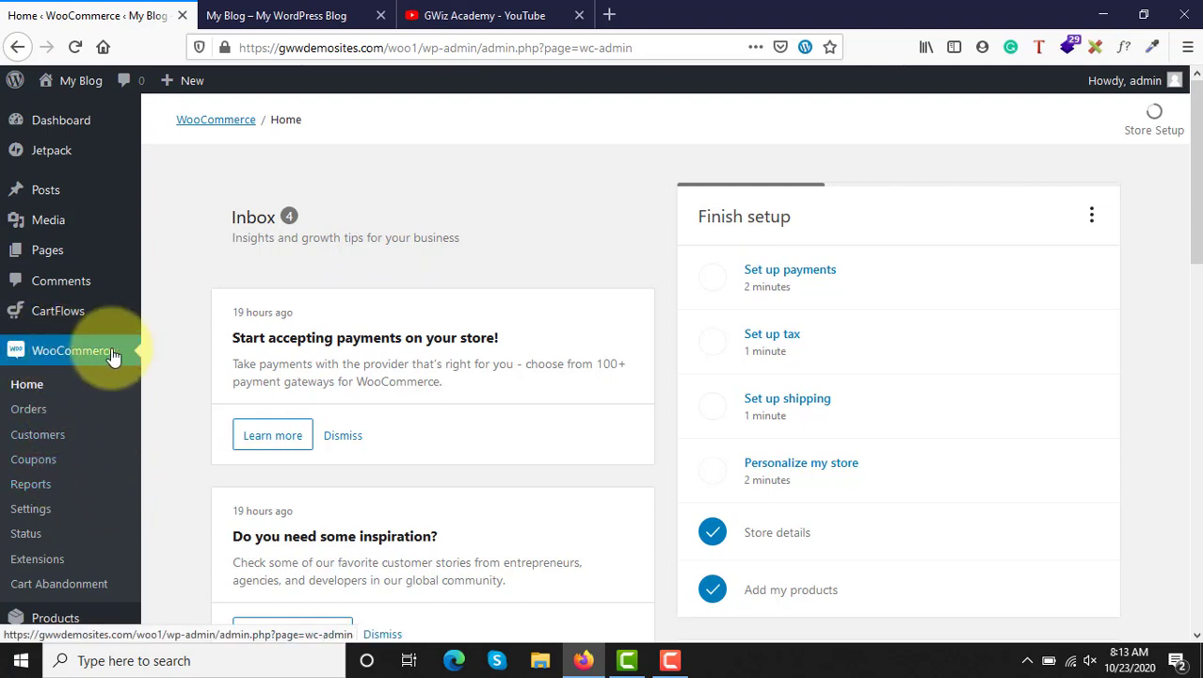
- Open the WooCommerce general settings and review the store address fields
left_click(40, 517)
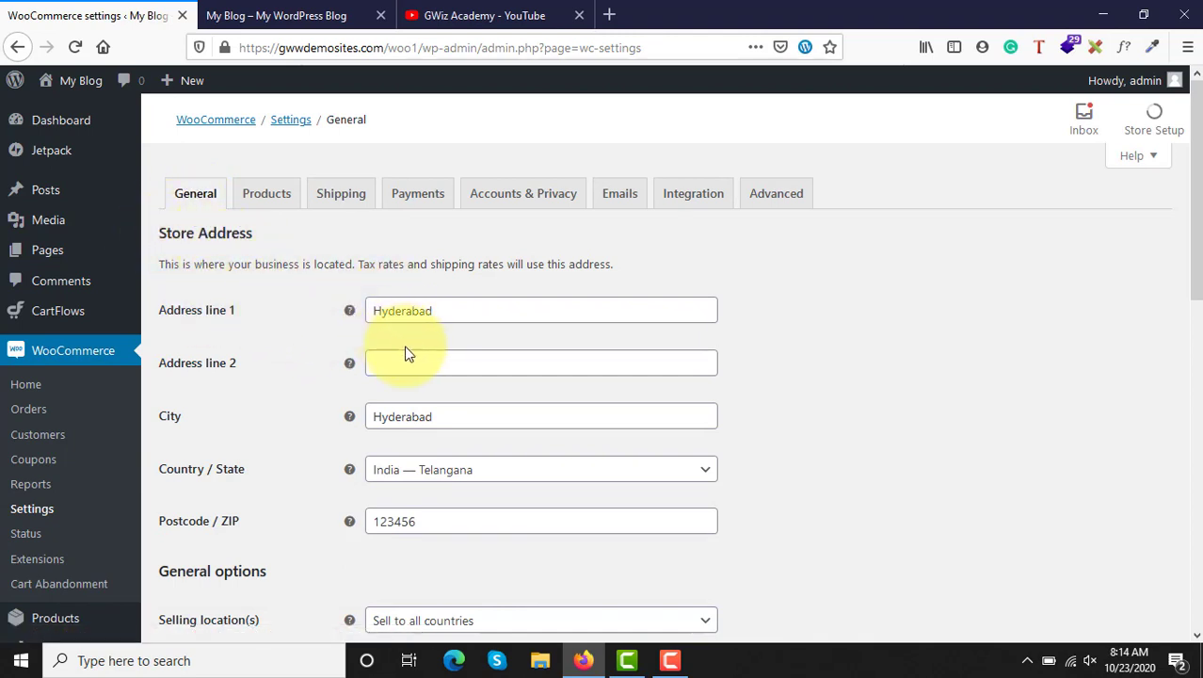
left_click(405, 415)
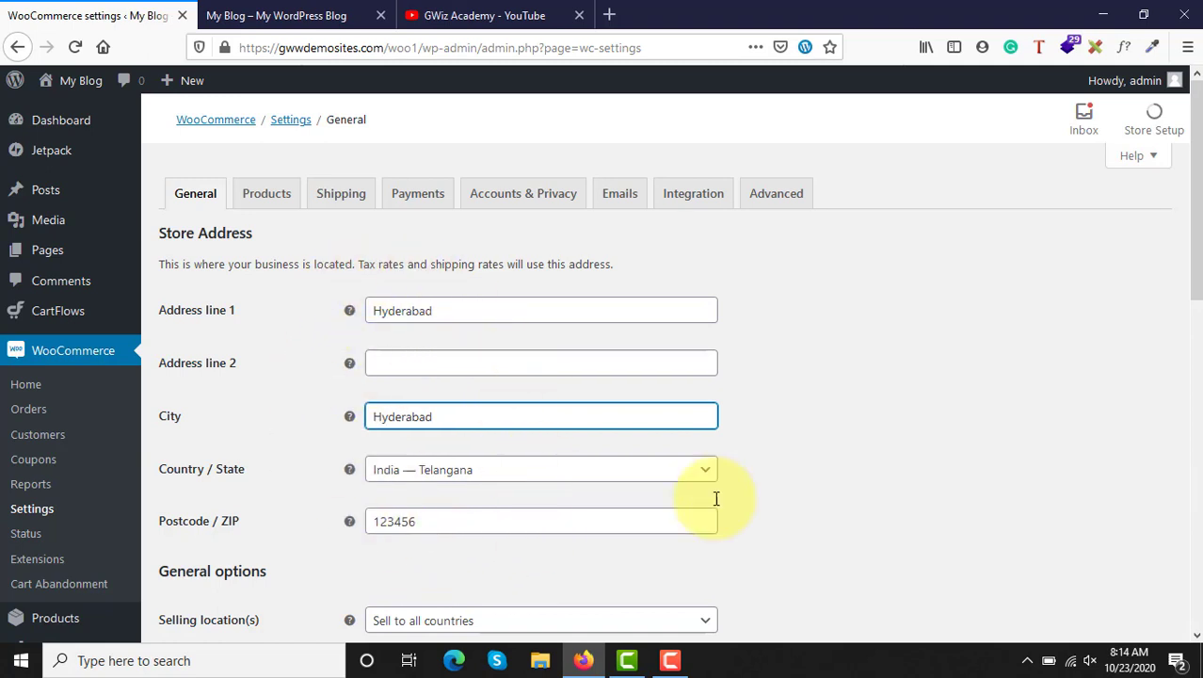
left_click(944, 537)
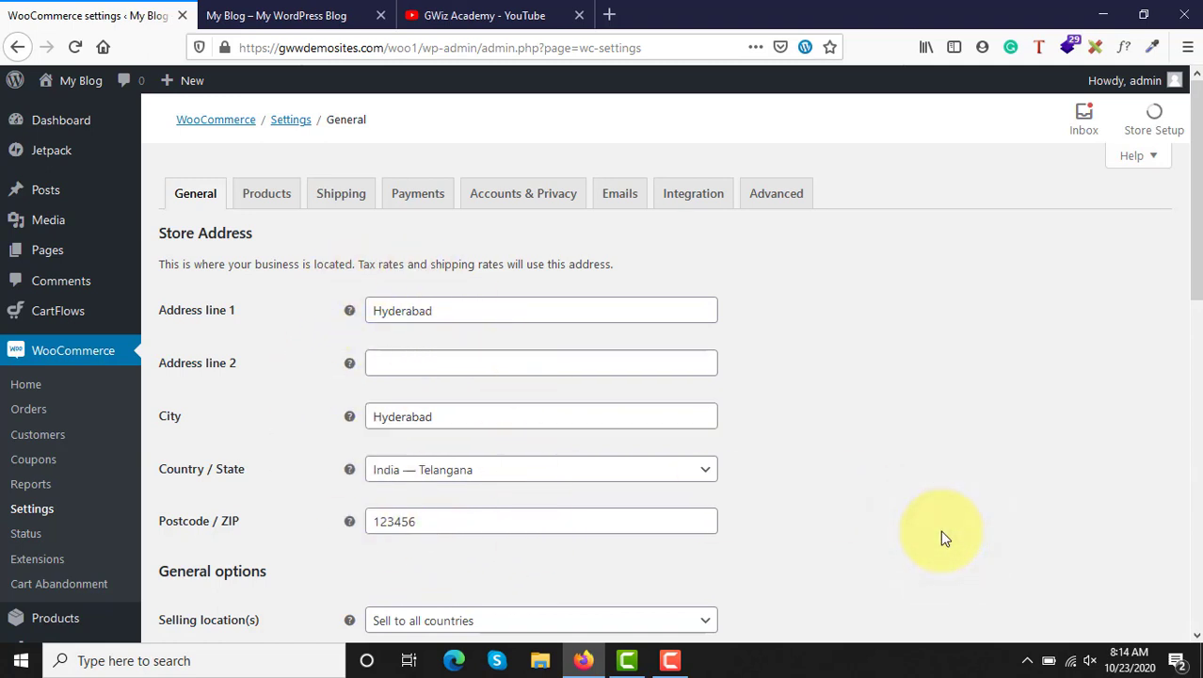
- Examine the selling location choices and their help text in the general options
scroll(944, 537, "down", 5)
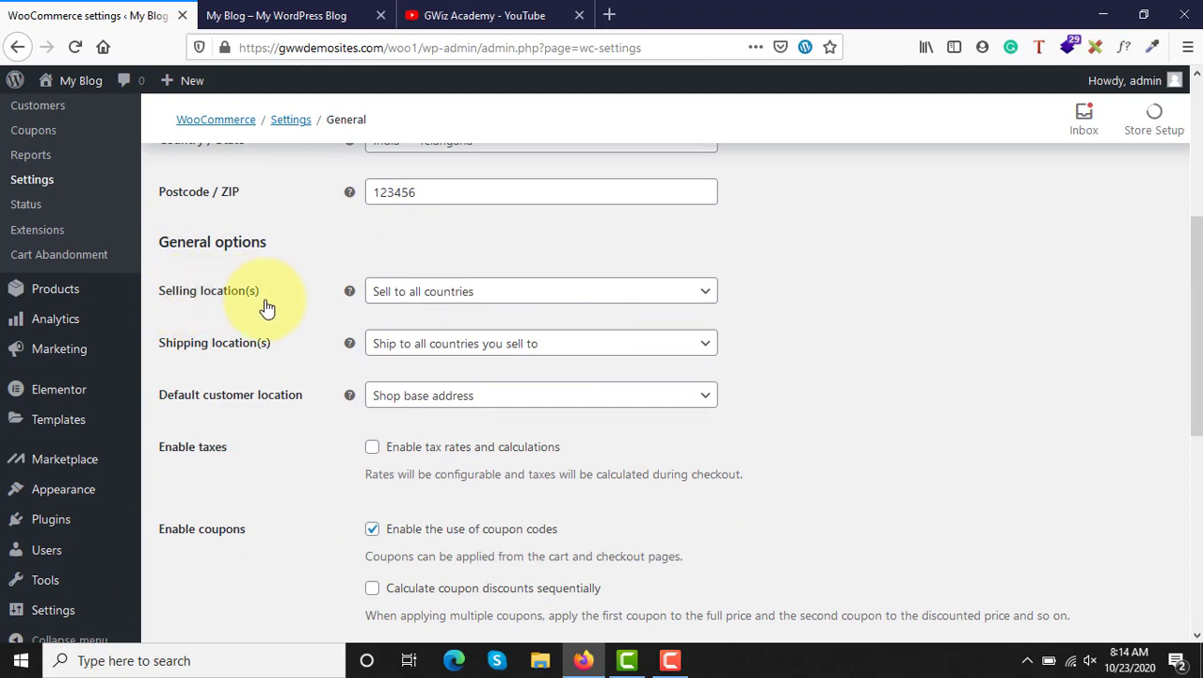
left_click(412, 299)
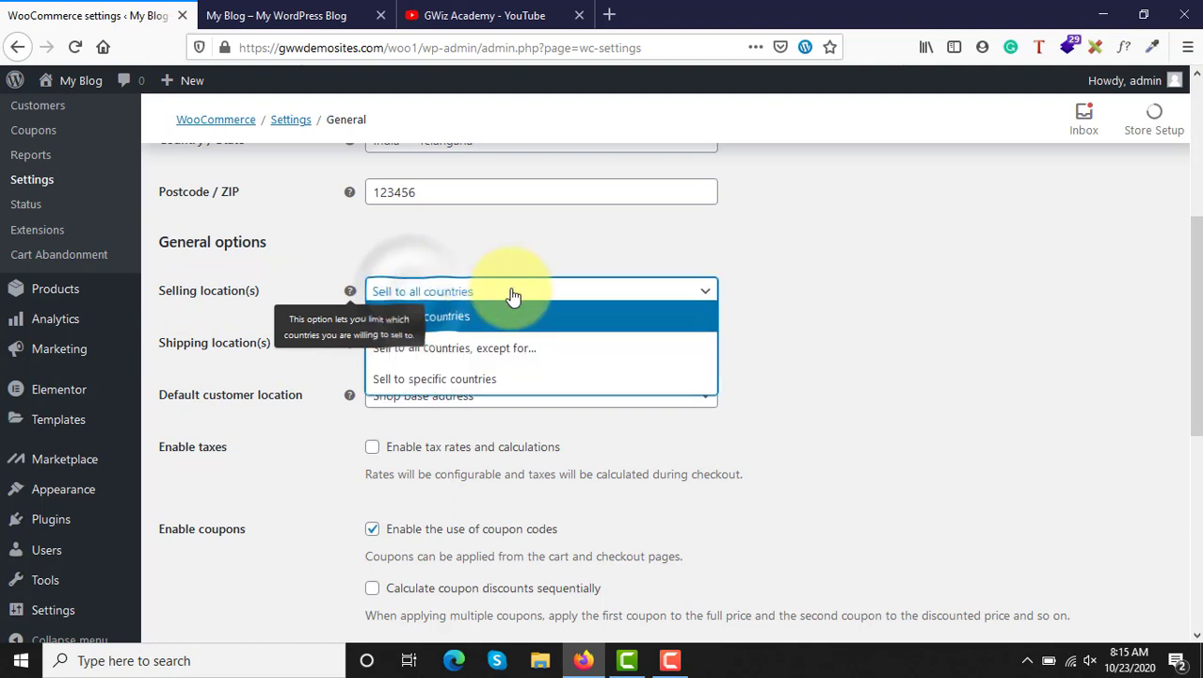
left_click(777, 365)
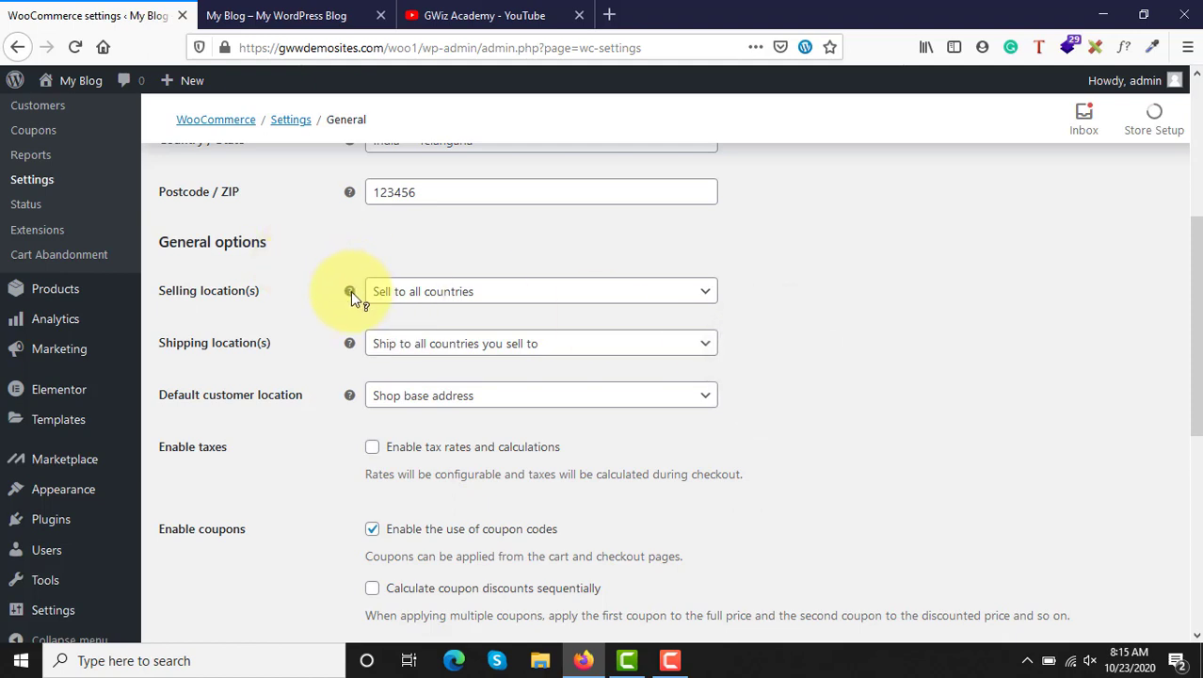
mouse_move(350, 291)
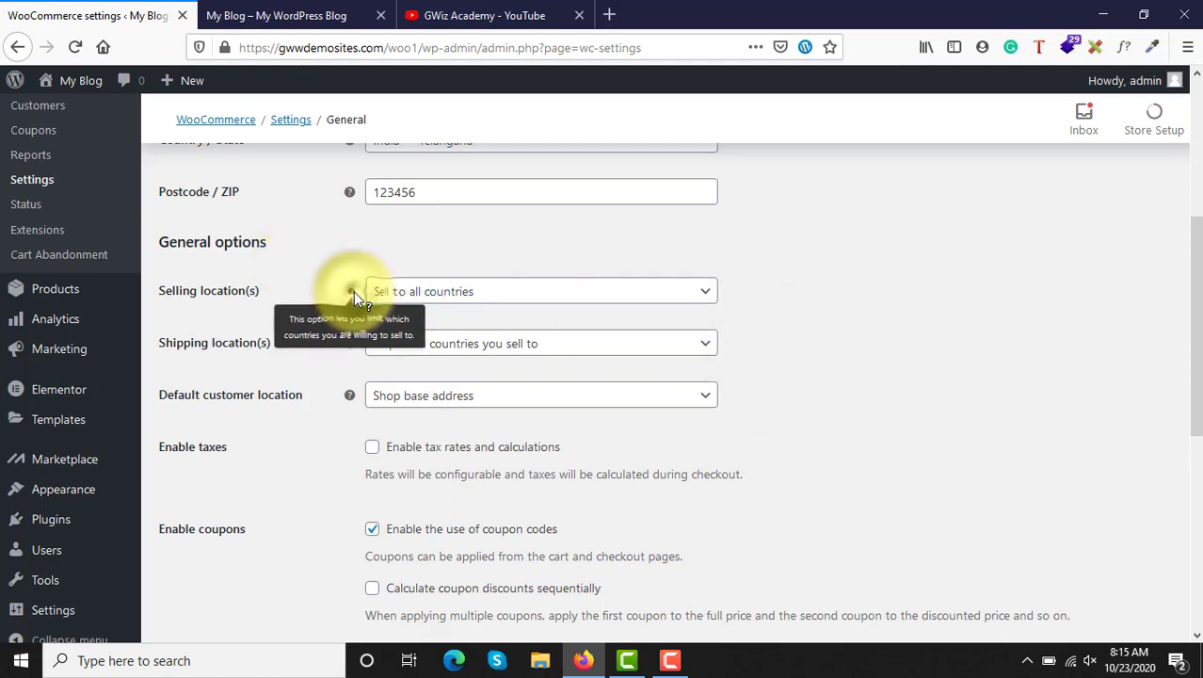
- Set the selling locations to "Sell to all countries, except for..." and check the option's help text
left_click(544, 297)
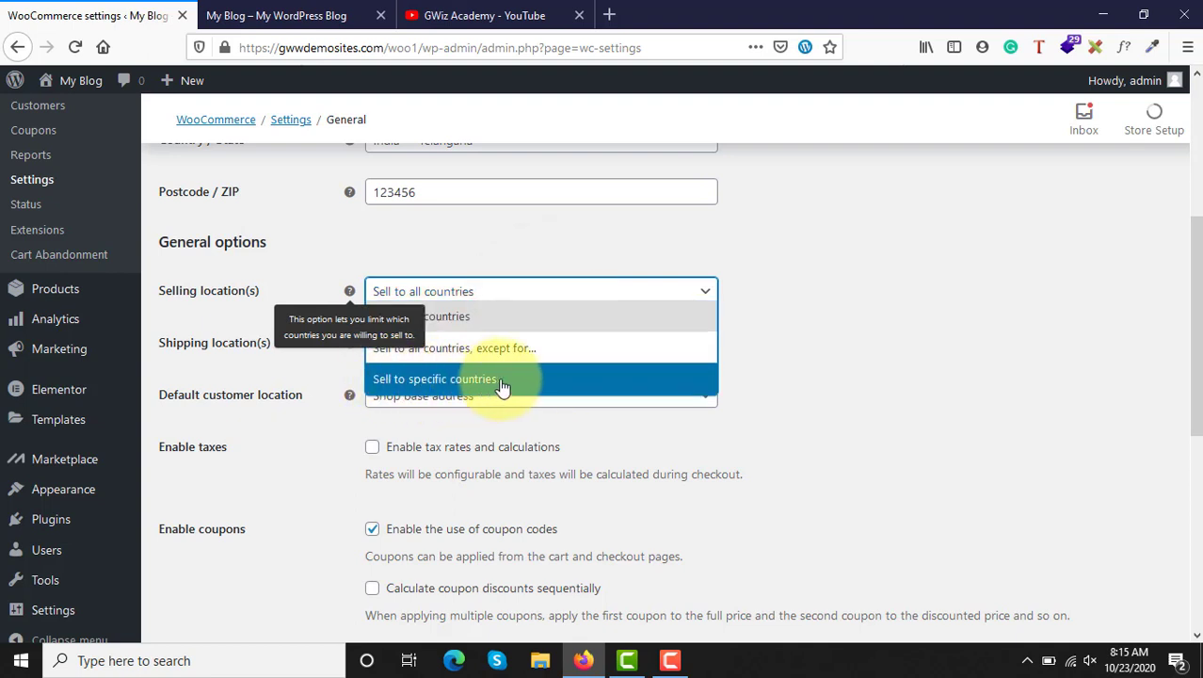
left_click(579, 350)
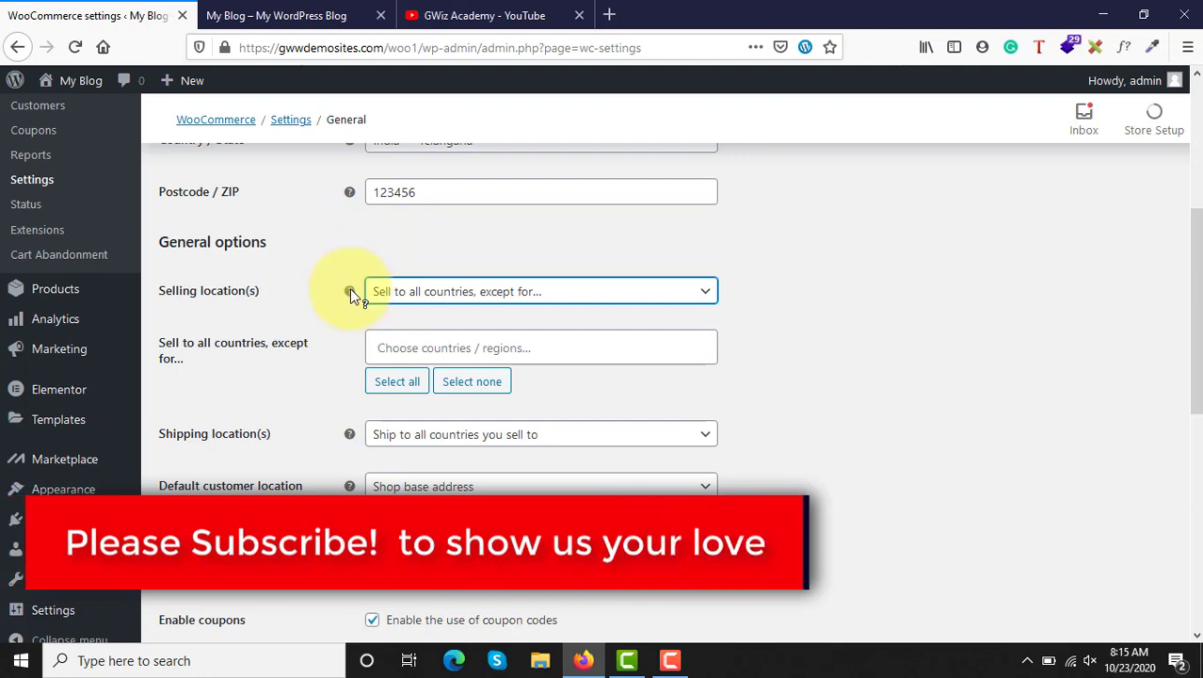
mouse_move(349, 291)
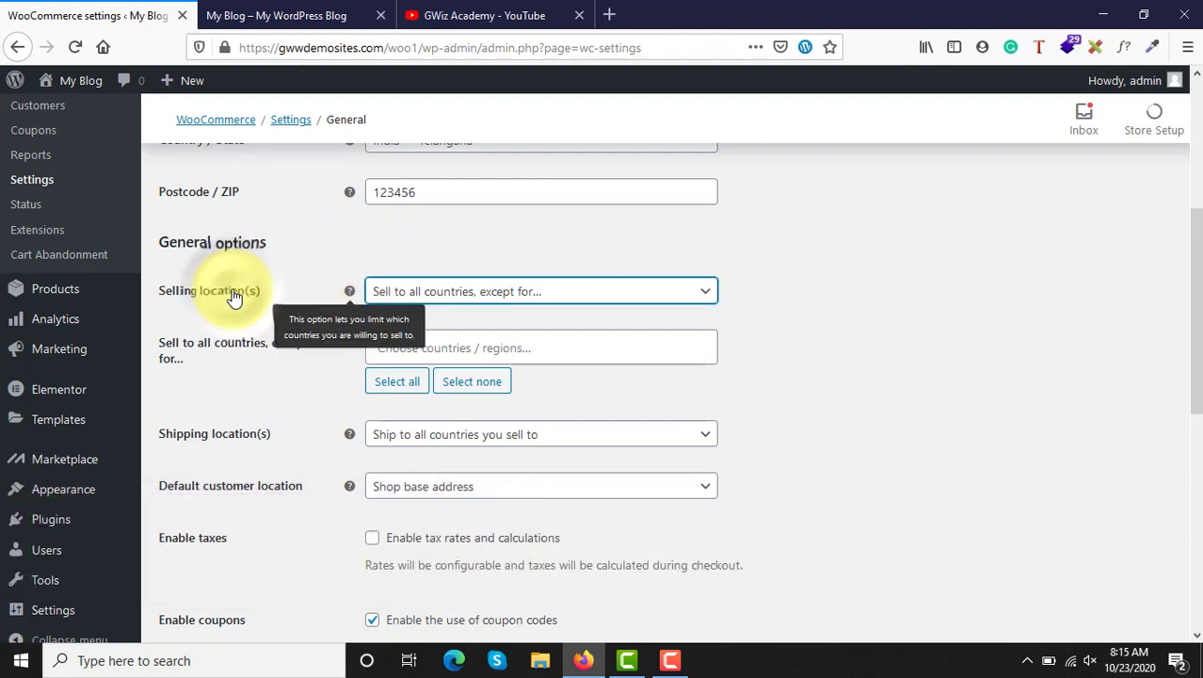
- Set the selling locations to "Sell to specific countries" and add a country matching "ind" to the list
left_click(448, 301)
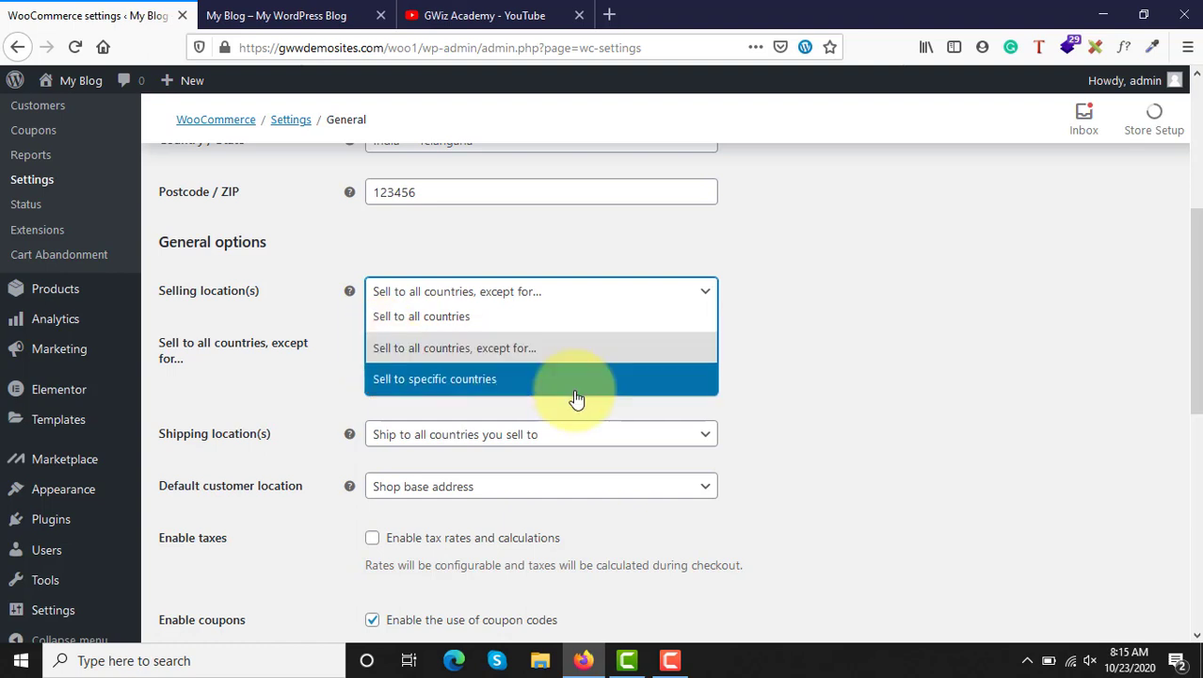
left_click(484, 380)
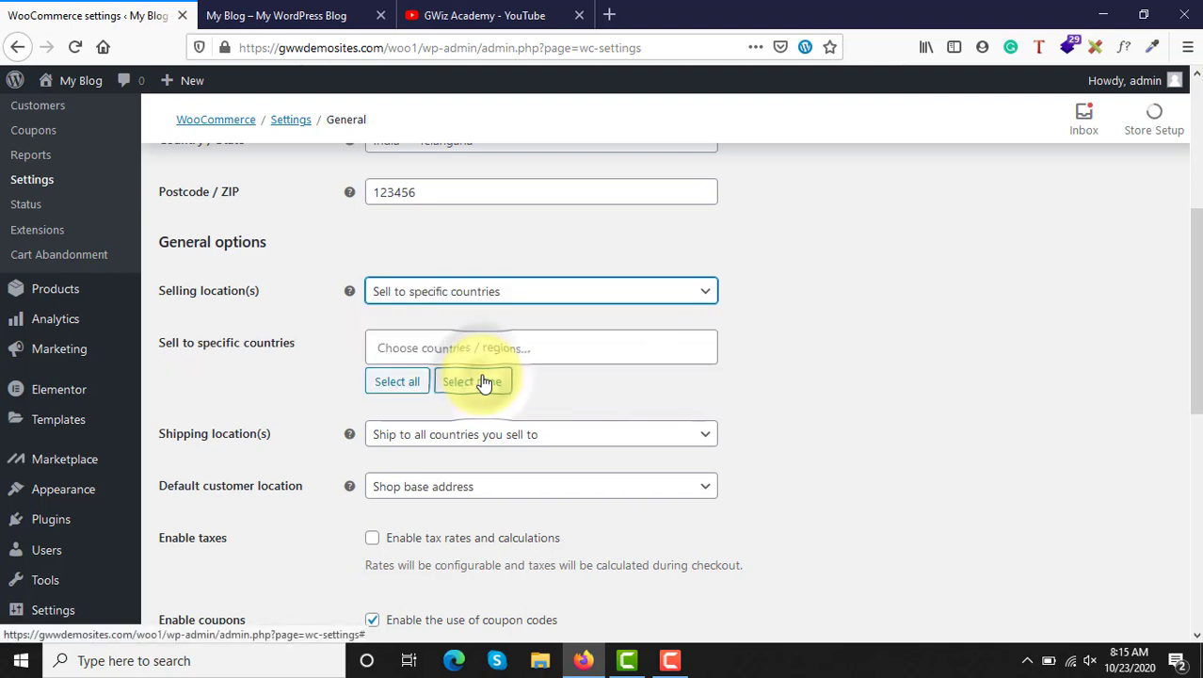
left_click(400, 355)
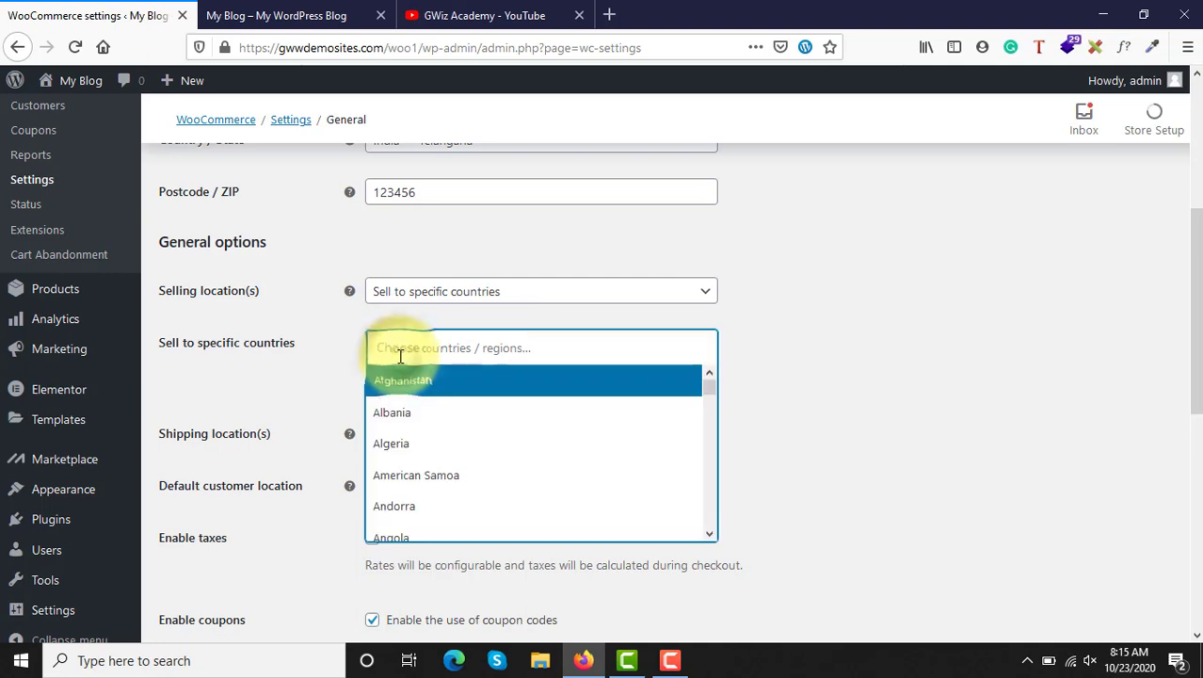
type("in")
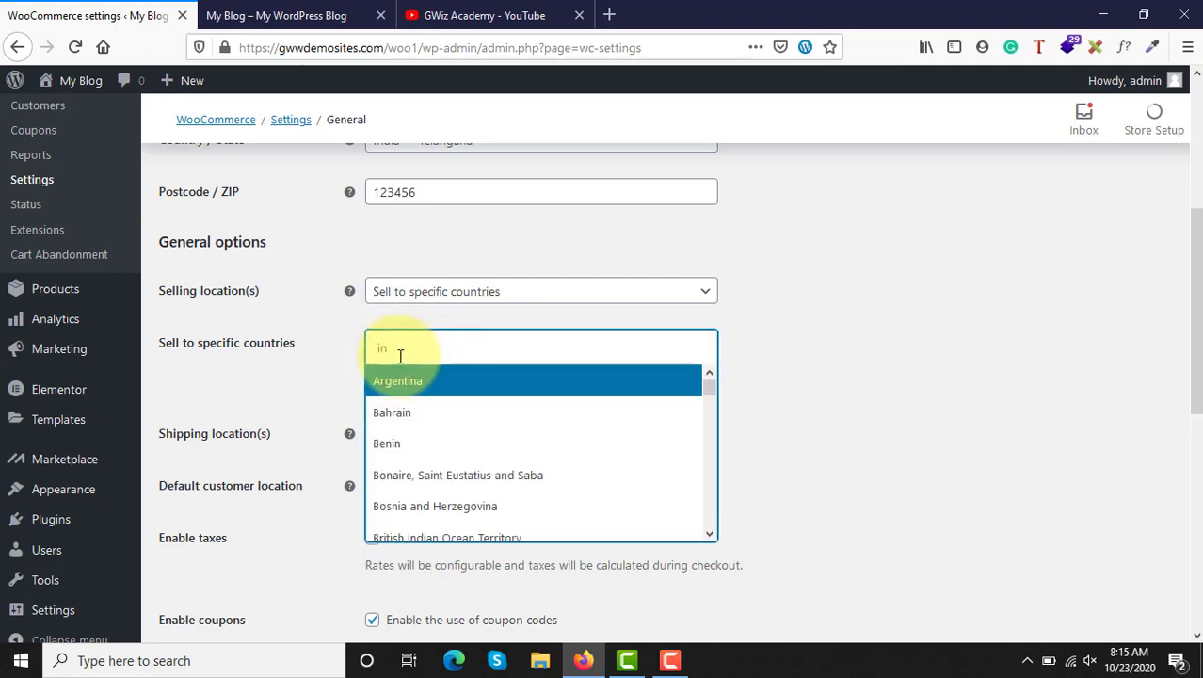
type("d")
key("Down")
key("Return")
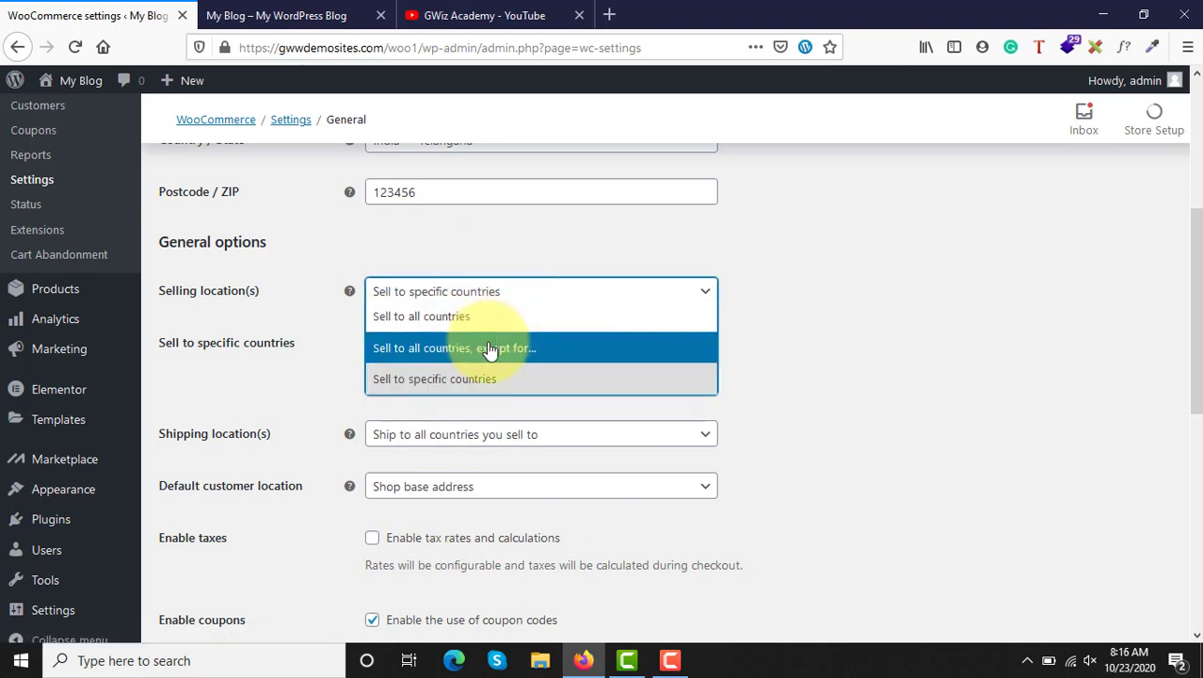
- Switch the selling locations to "Sell to all countries, except for..." and exclude Afghanistan and Cyprus
left_click(489, 350)
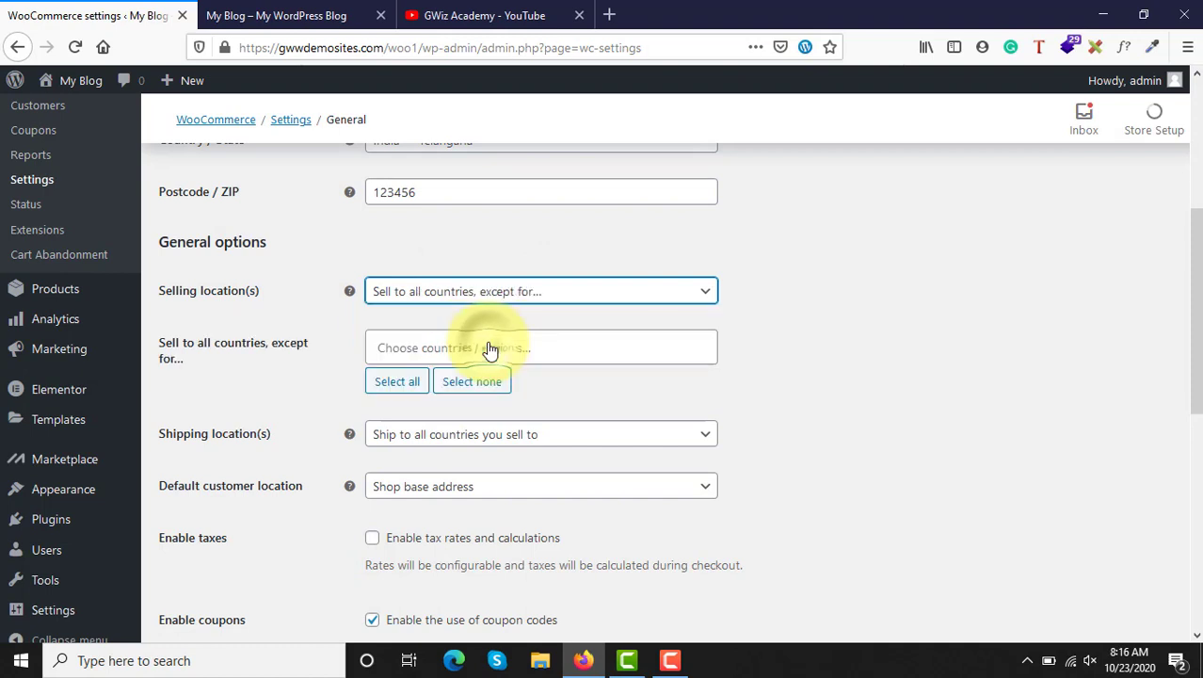
left_click(472, 351)
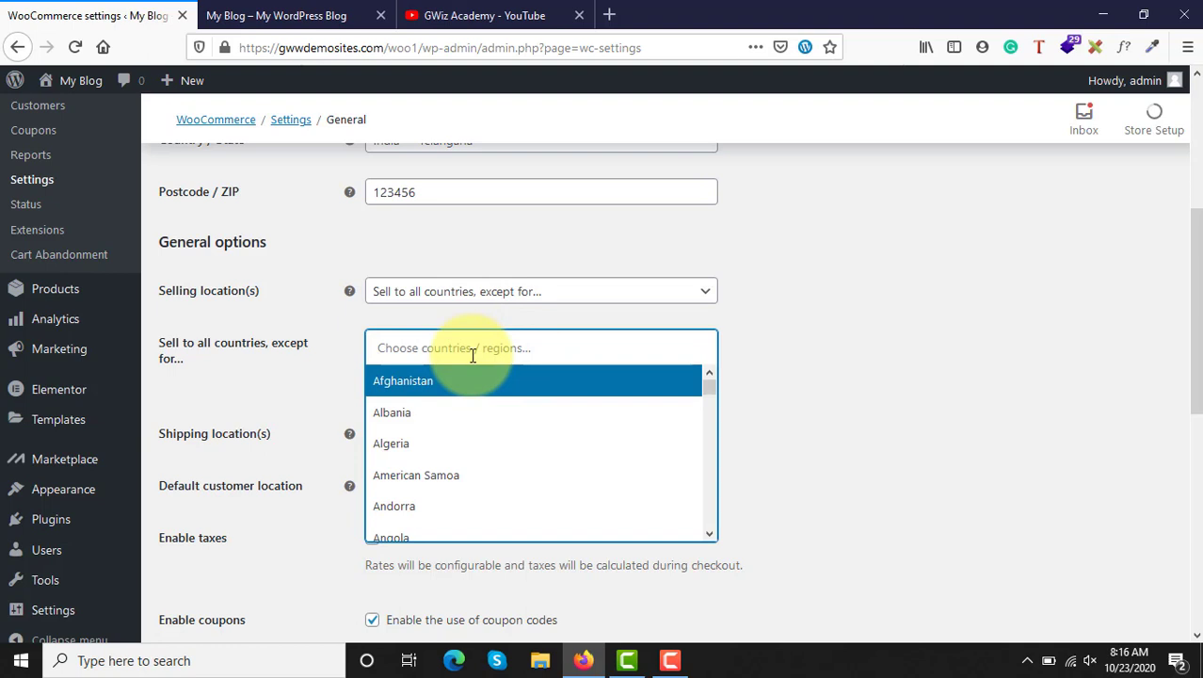
key("Return")
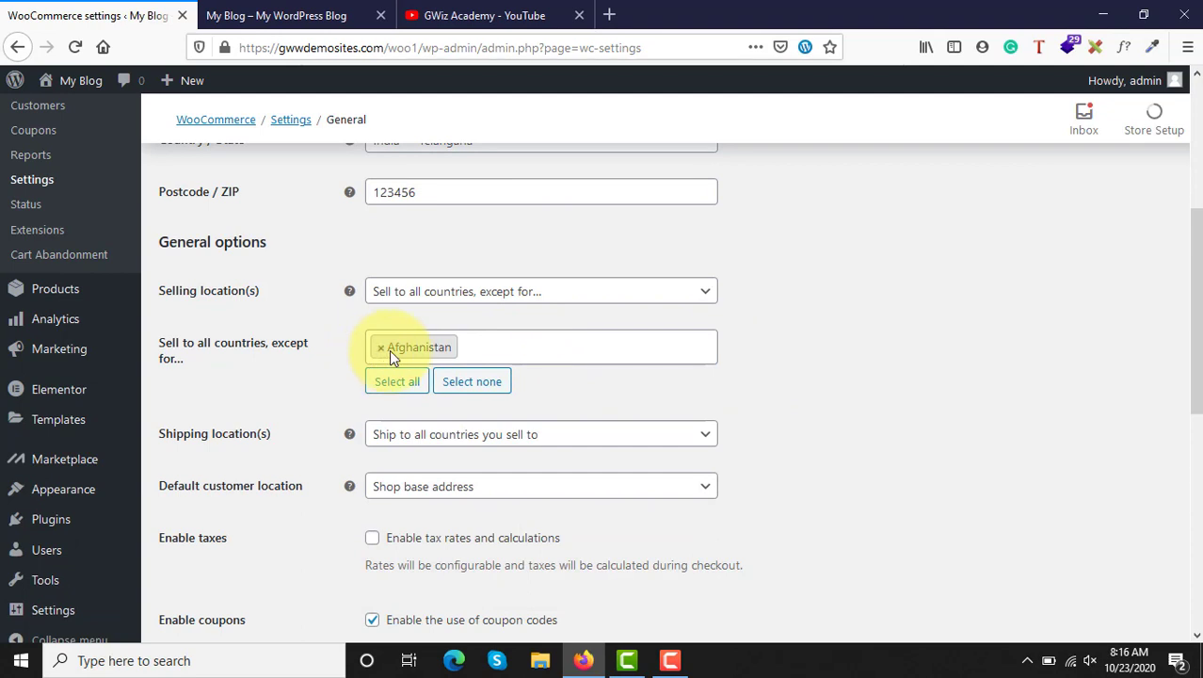
type("y")
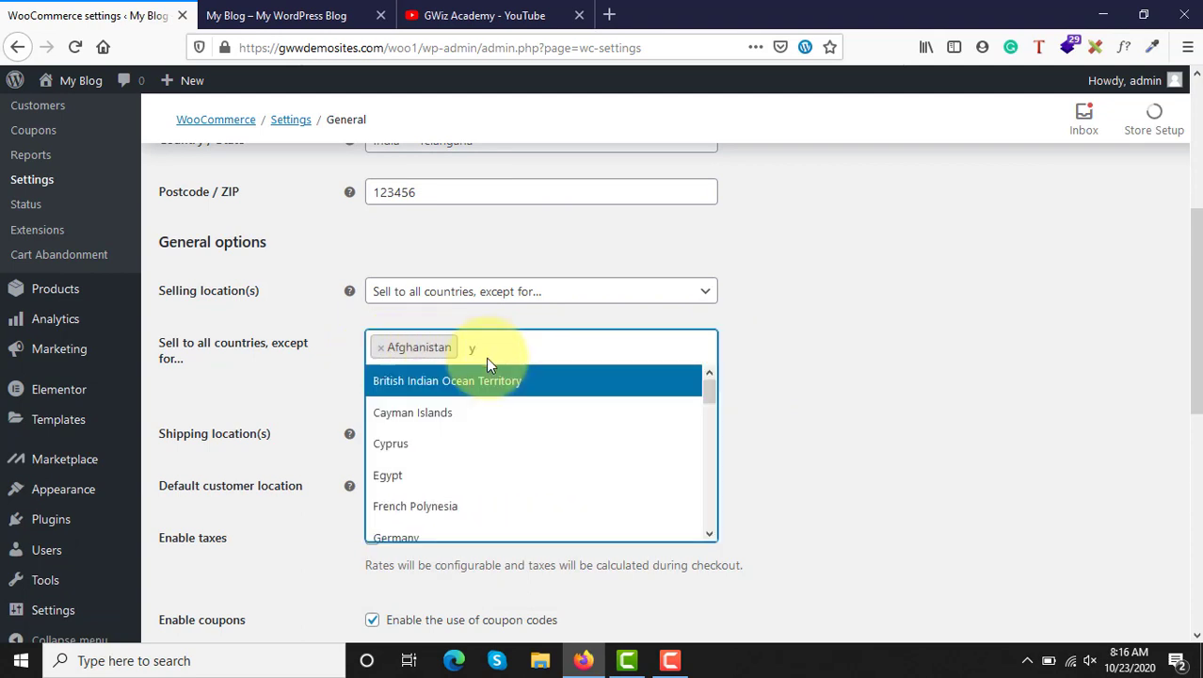
key("Down")
key("Down")
key("Return")
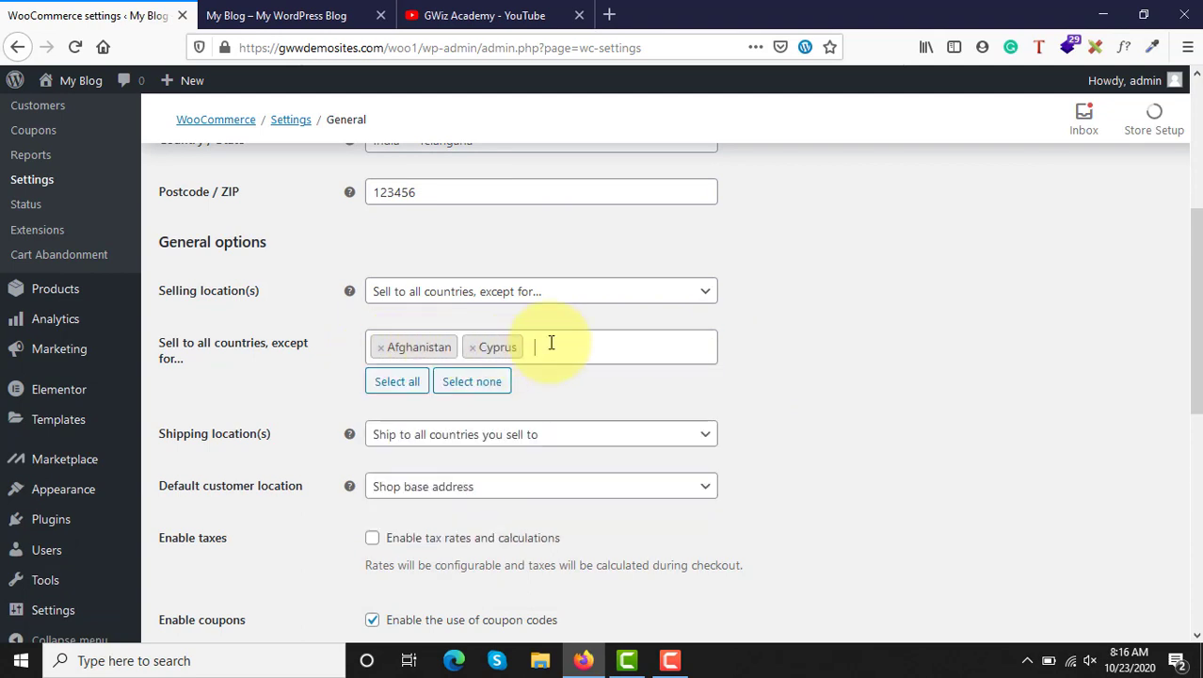
- Set the selling locations to "Sell to all countries"
left_click(513, 290)
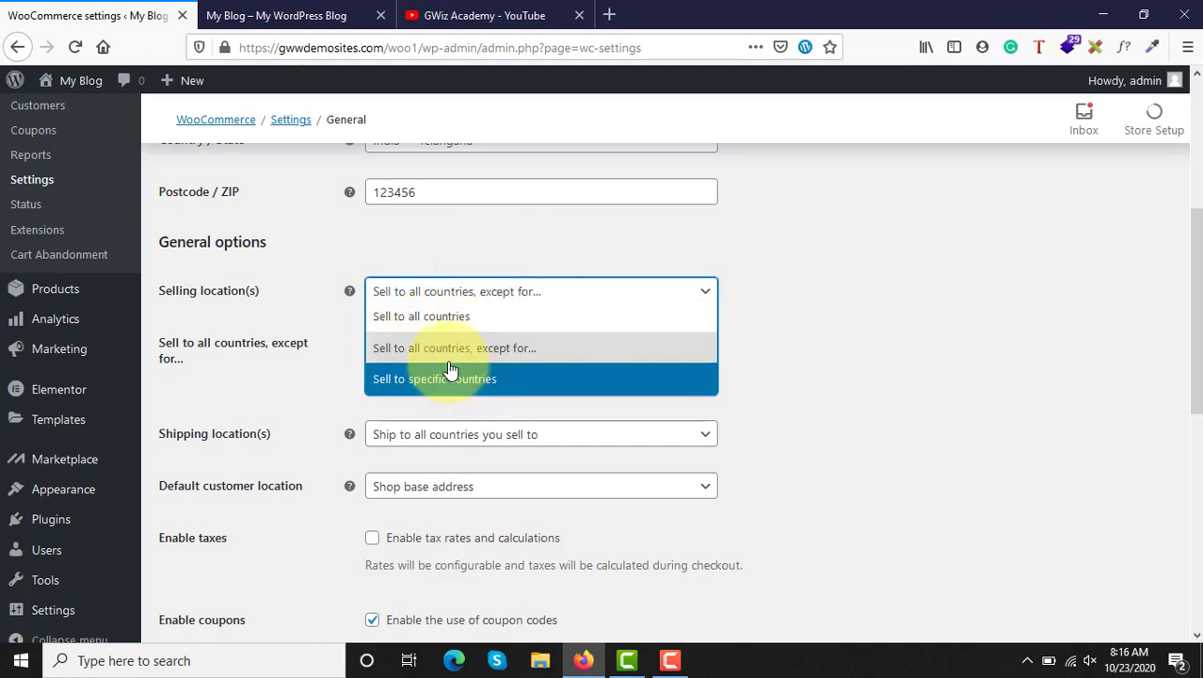
left_click(394, 320)
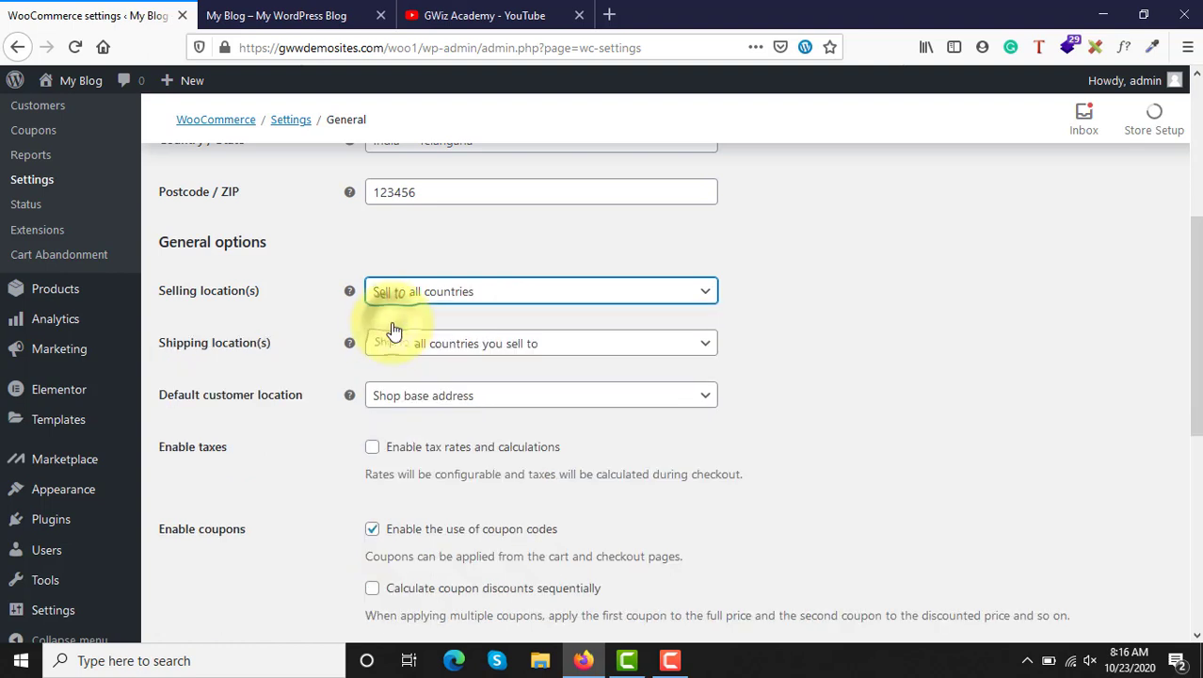
left_click(774, 288)
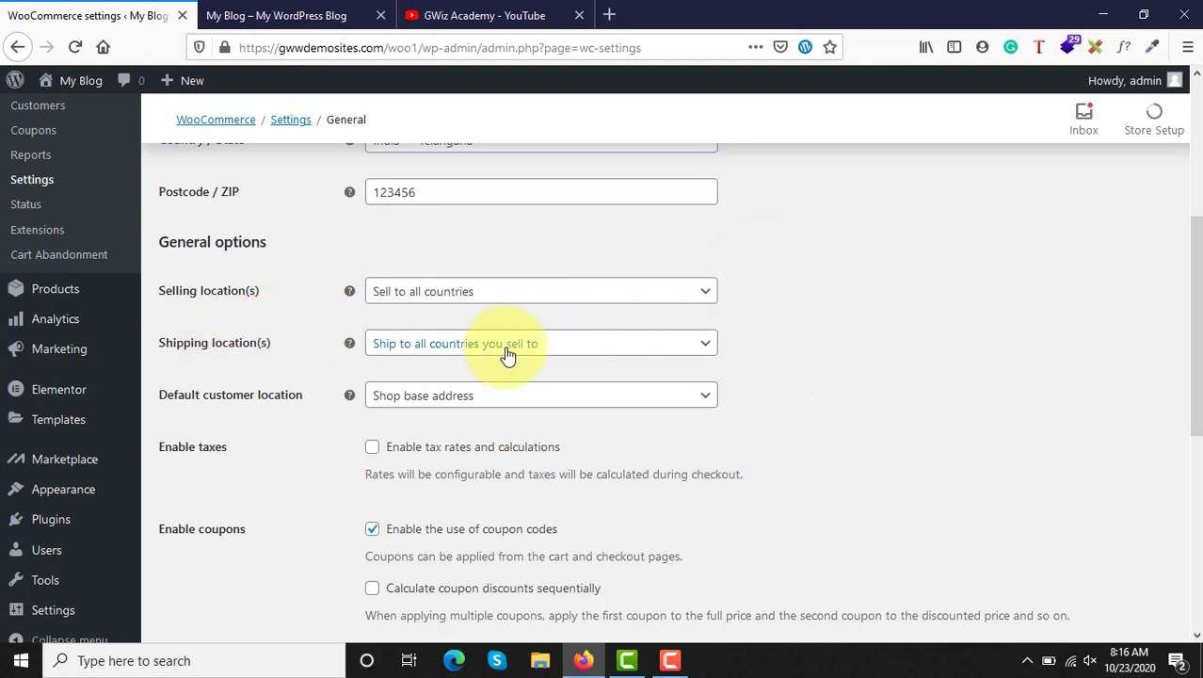
- Review the available shipping location choices, including disabling shipping, without changing the current selection
left_click(426, 346)
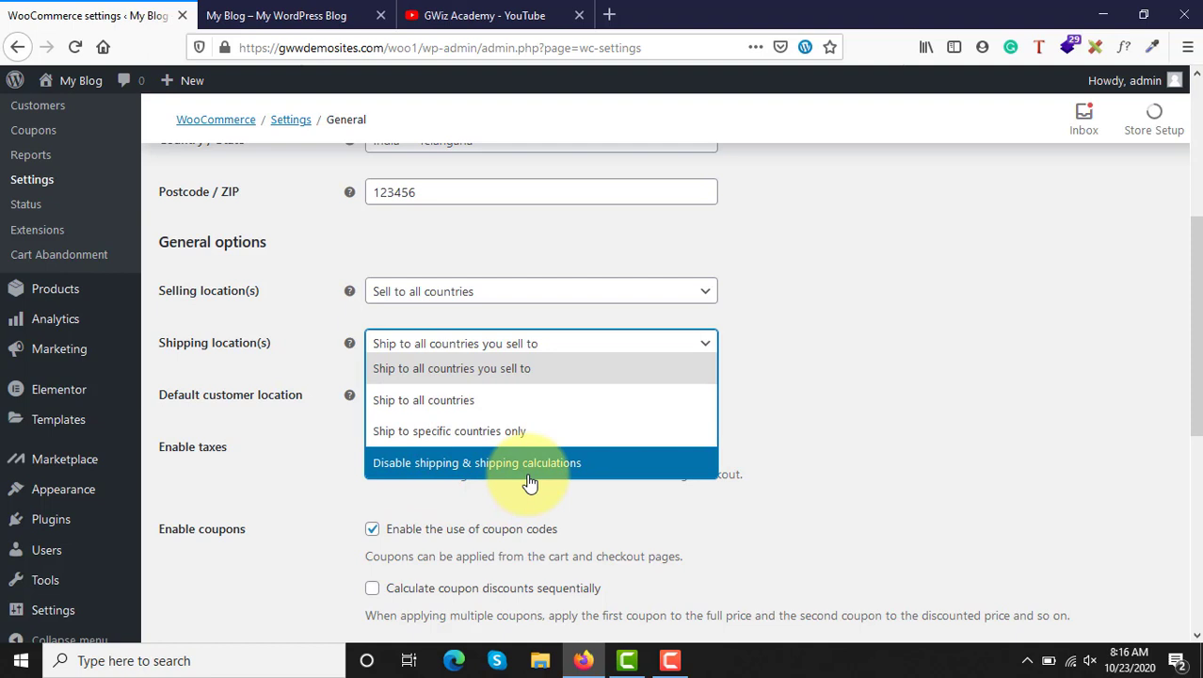
left_click(928, 458)
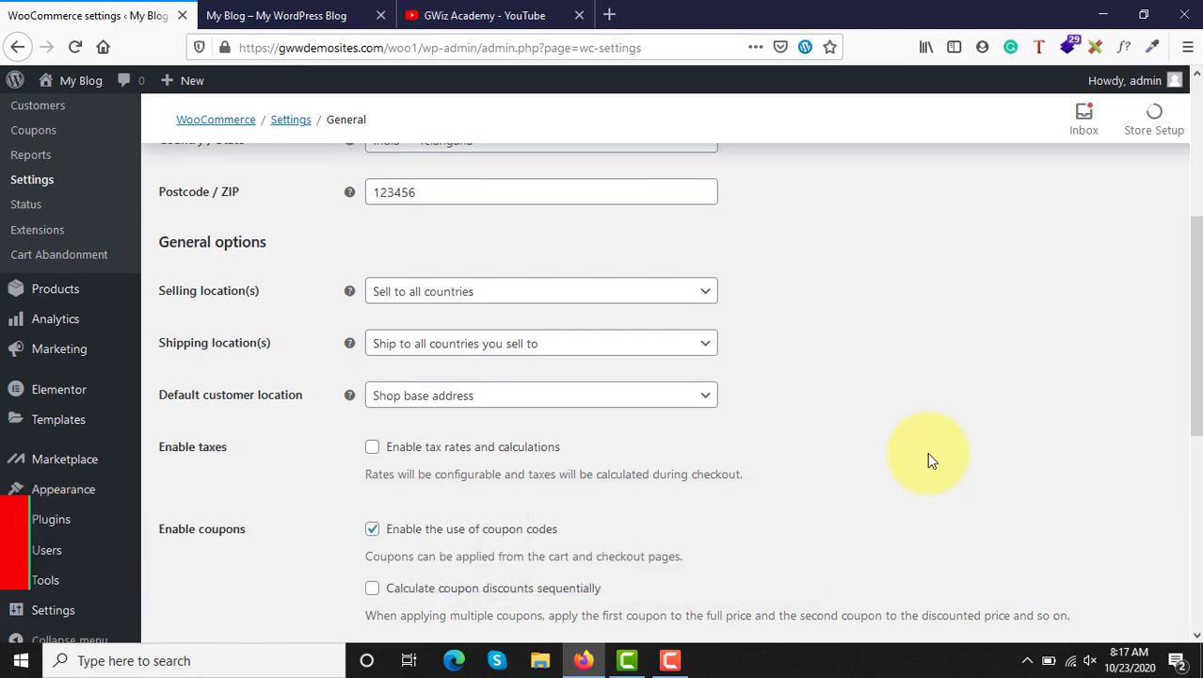
left_click(523, 344)
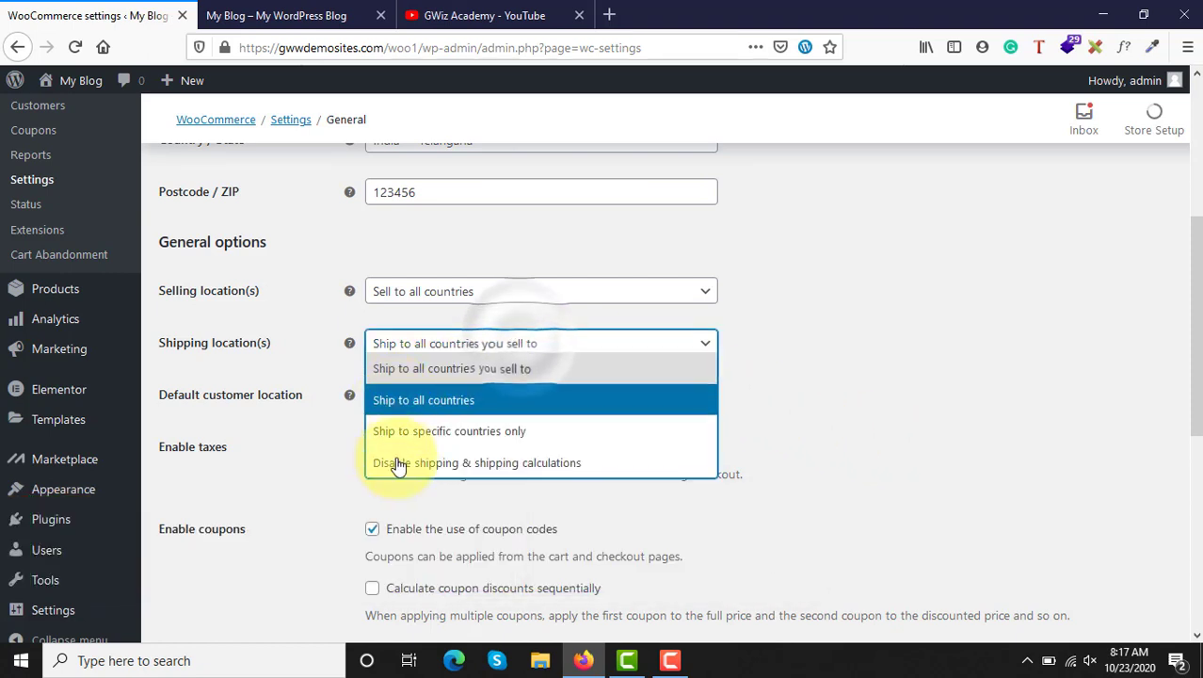
left_click(891, 414)
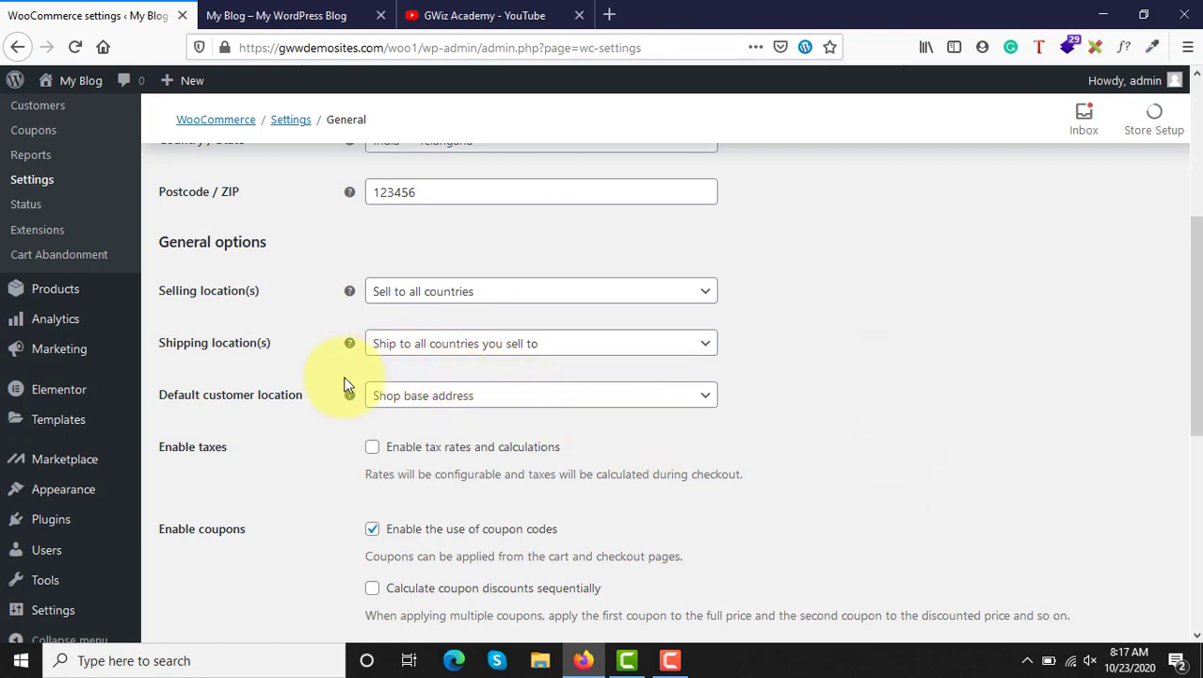
- Review the available default customer location choices without changing the current selection
left_click(452, 403)
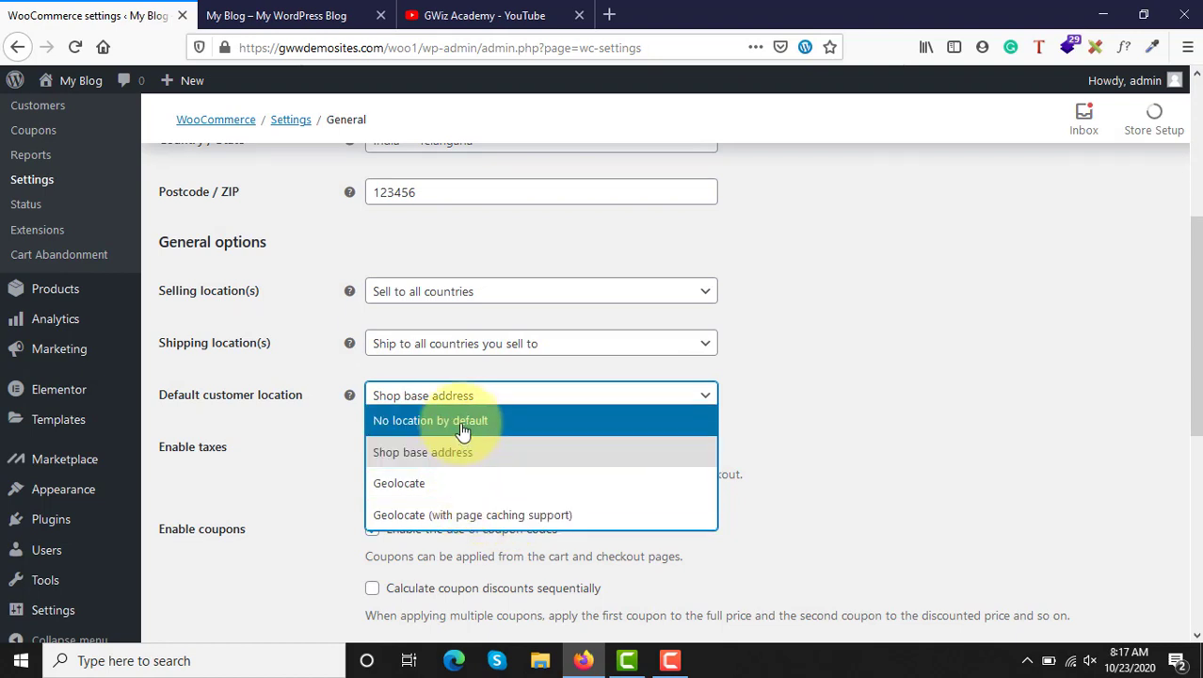
left_click(887, 428)
- Enable tax rates and calculations for the store
scroll(887, 425, "down", 4)
scroll(887, 426, "up", 3)
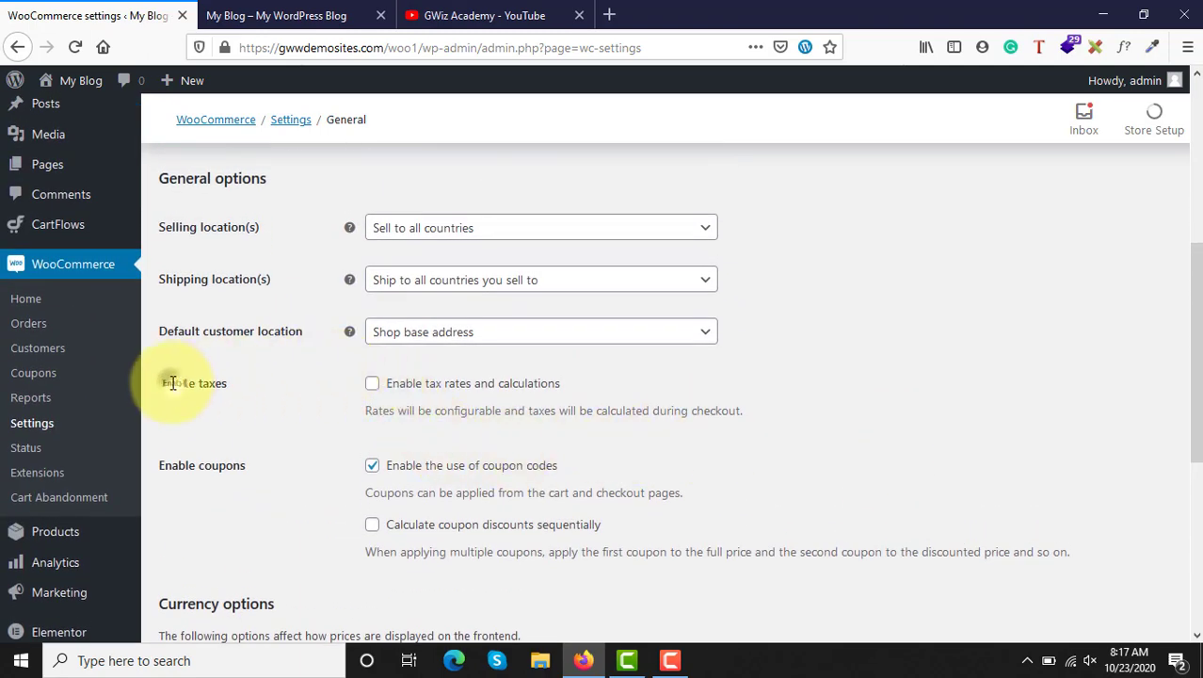
left_click_drag(161, 382, 242, 395)
left_click(239, 395)
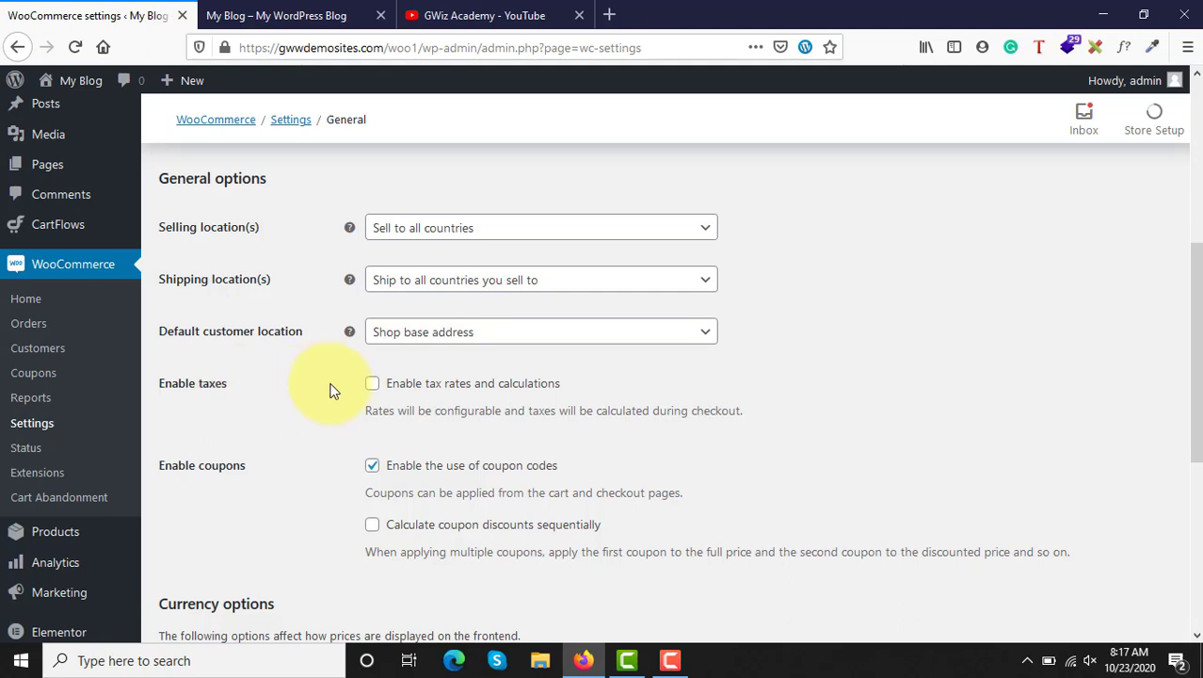
left_click(373, 384)
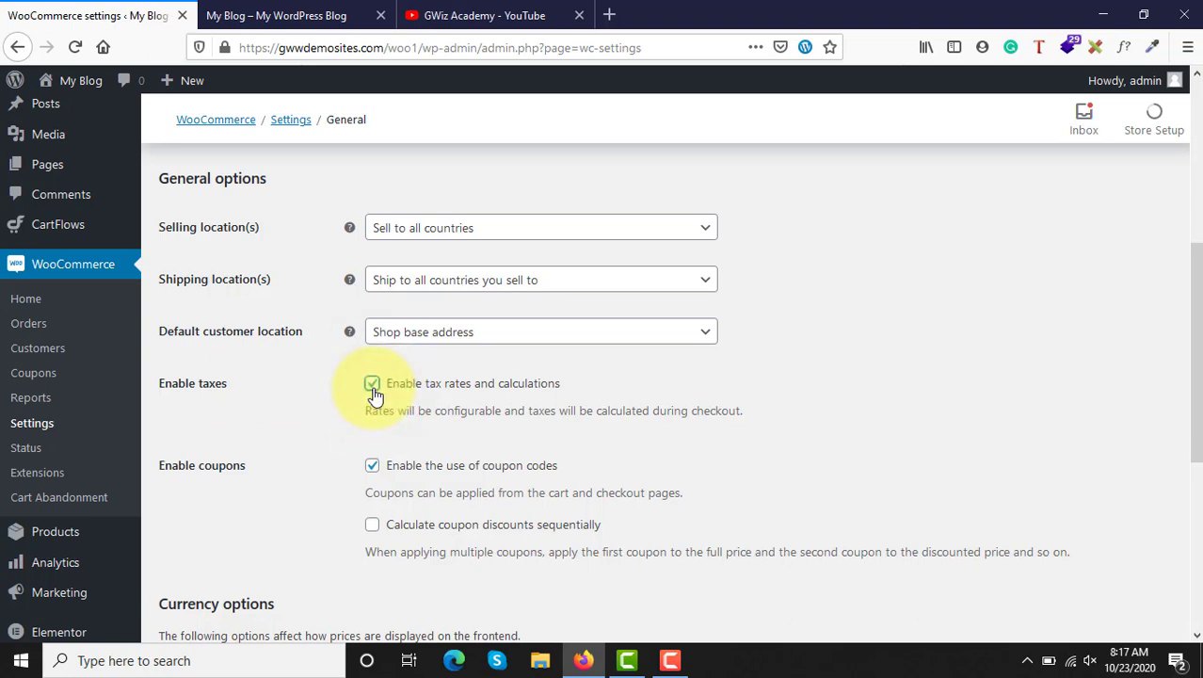
- Review the coupon settings and browse the list of available store currencies without changing the selection
scroll(374, 395, "down", 2)
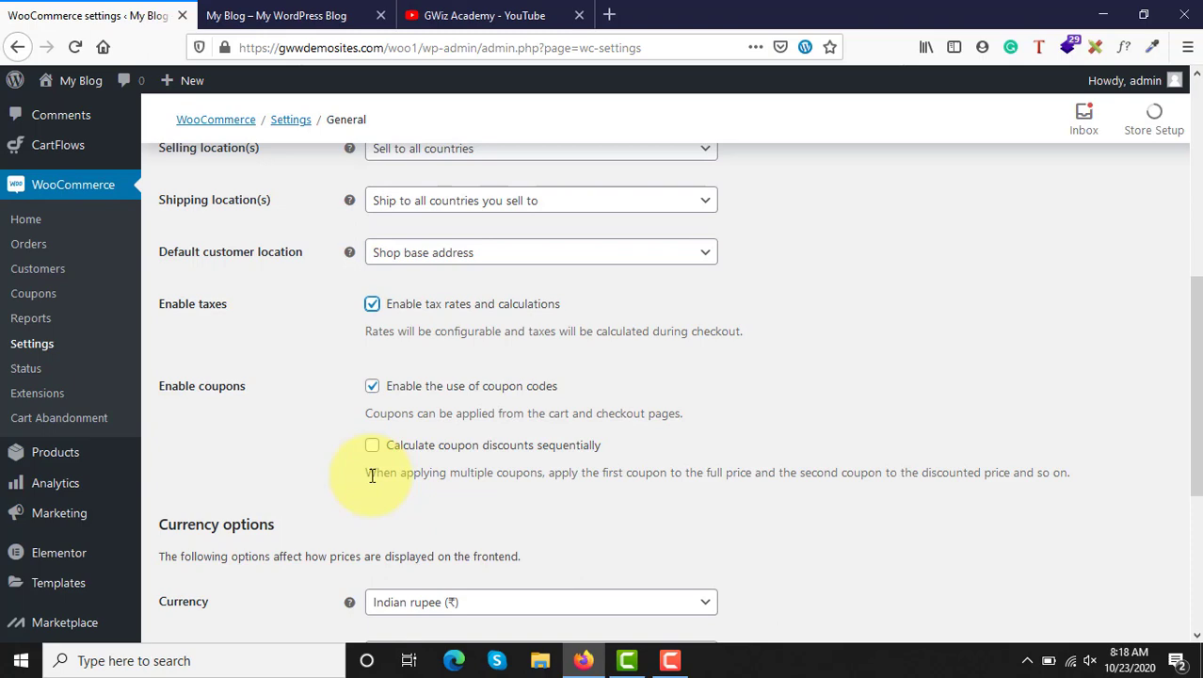
scroll(372, 476, "down", 4)
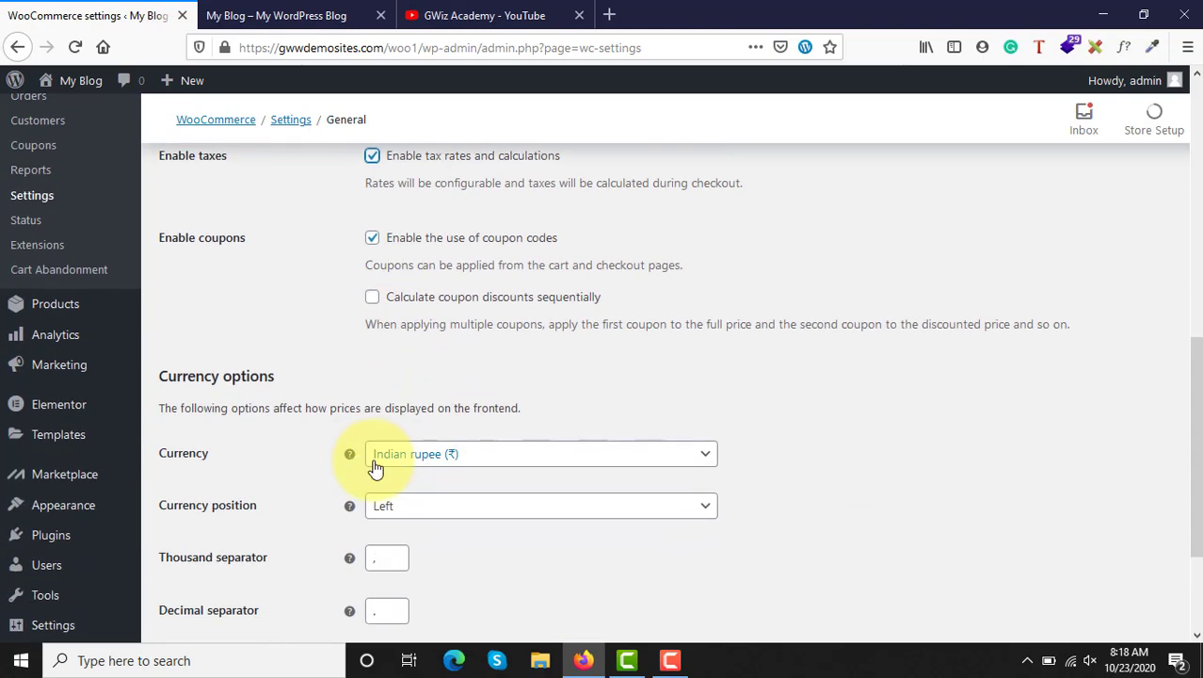
scroll(375, 460, "up", 3)
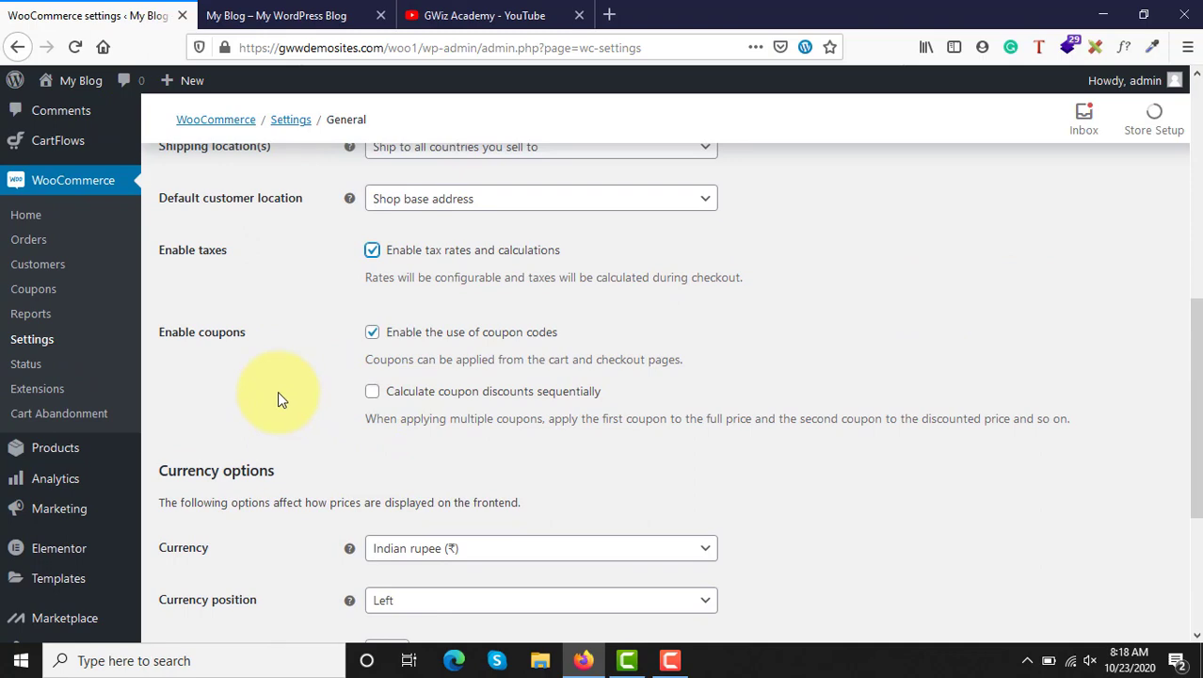
scroll(340, 500, "down", 3)
right_click(339, 498)
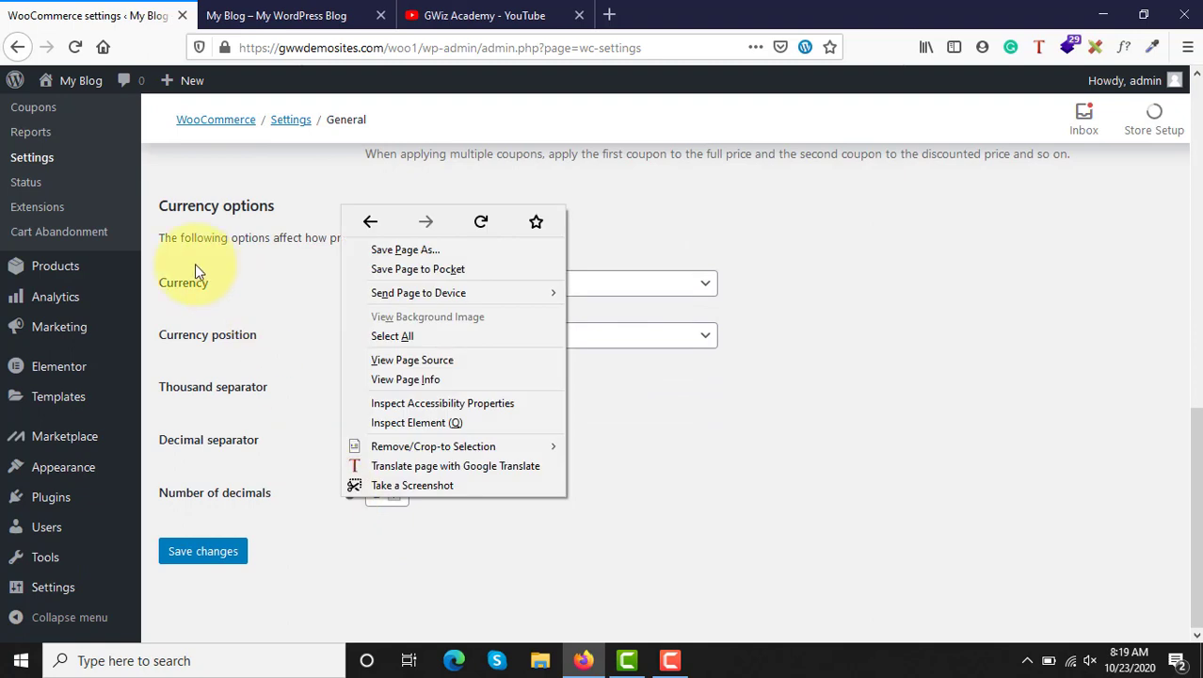
left_click(224, 258)
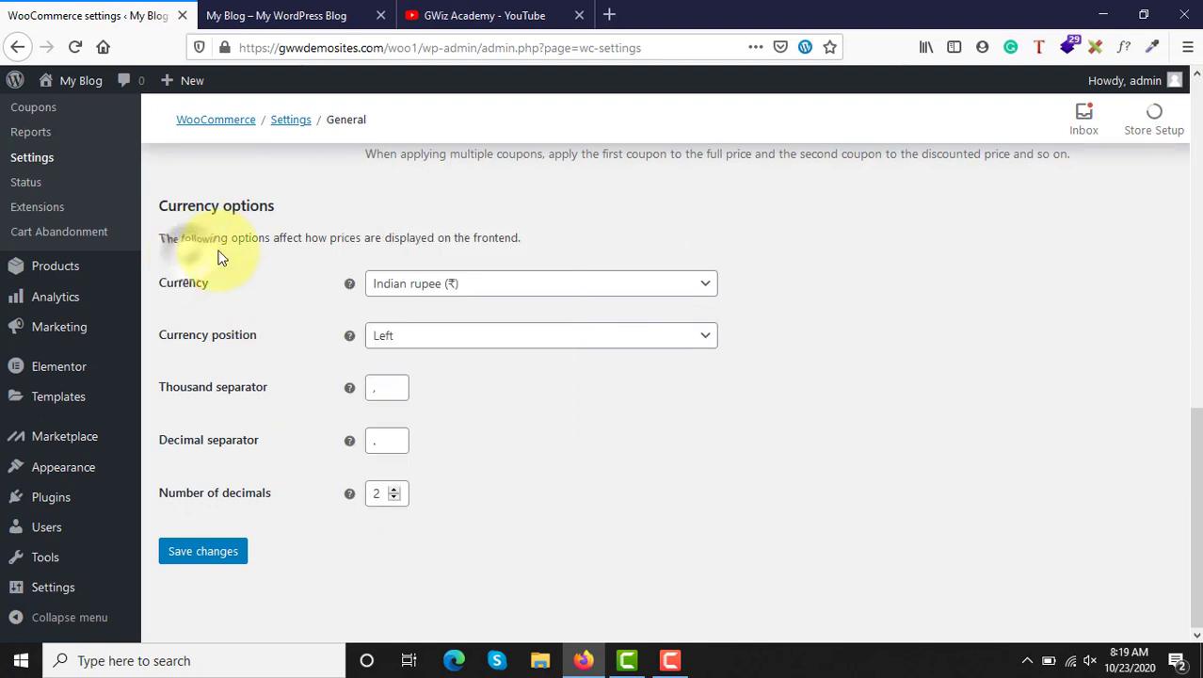
left_click(483, 294)
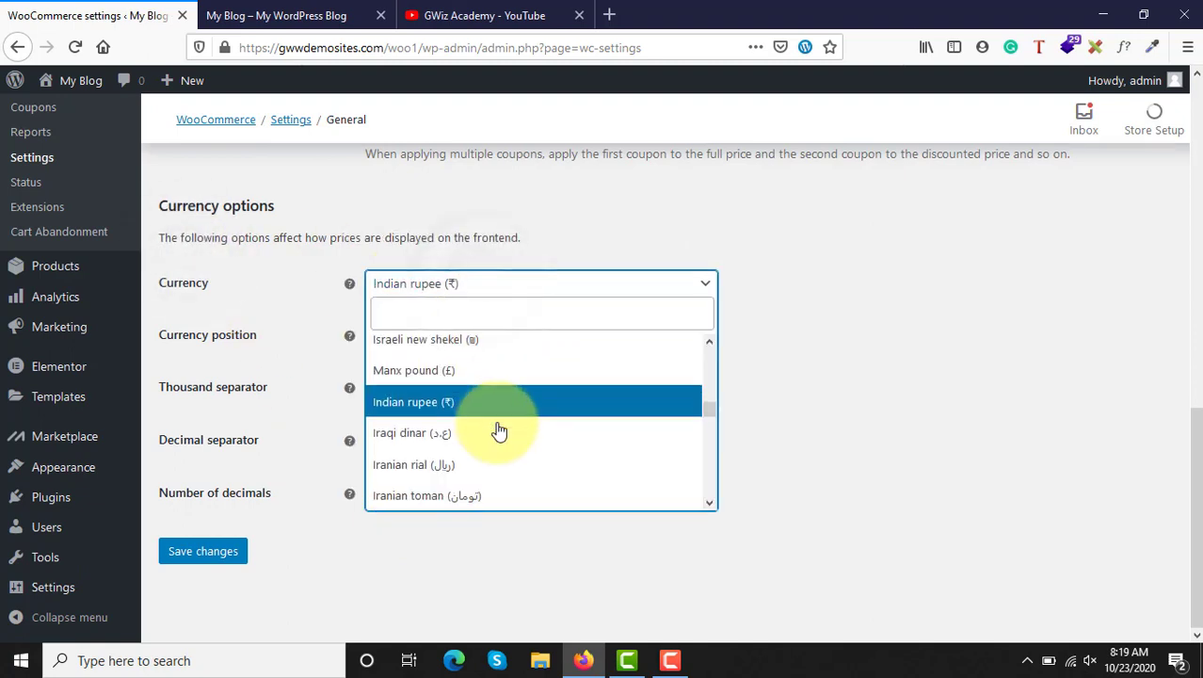
scroll(499, 430, "down", 15)
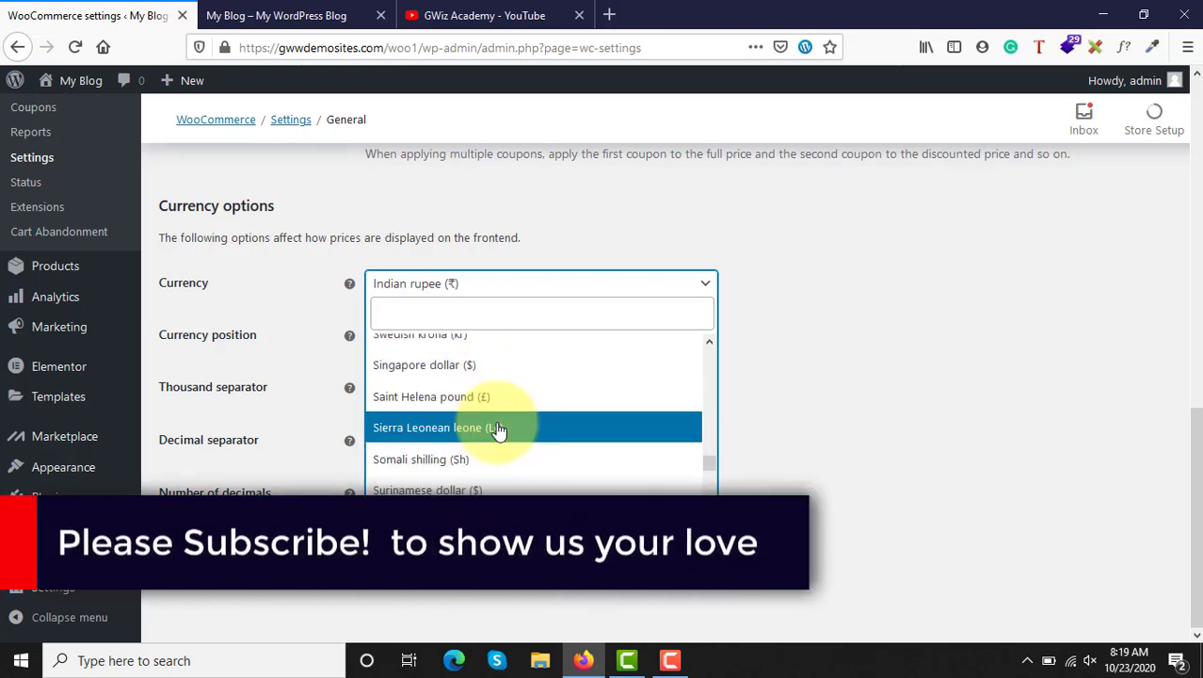
left_click(408, 611)
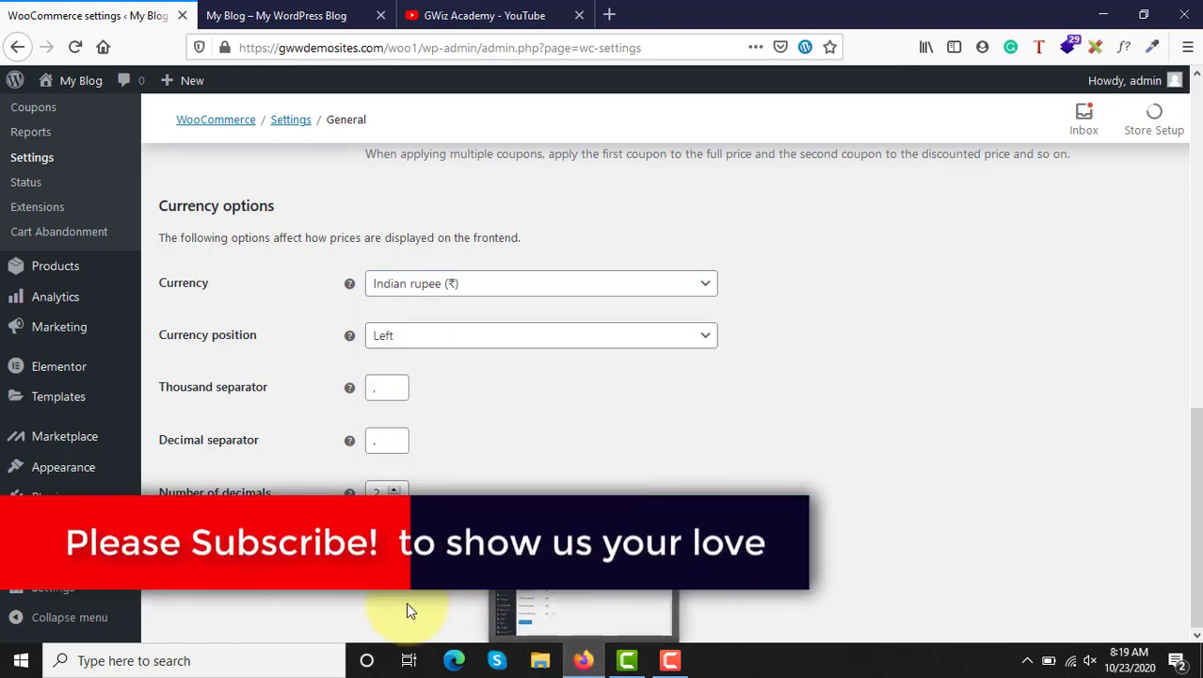
- Set the currency position to Left with a comma as thousand separator, and save the general settings
left_click(444, 341)
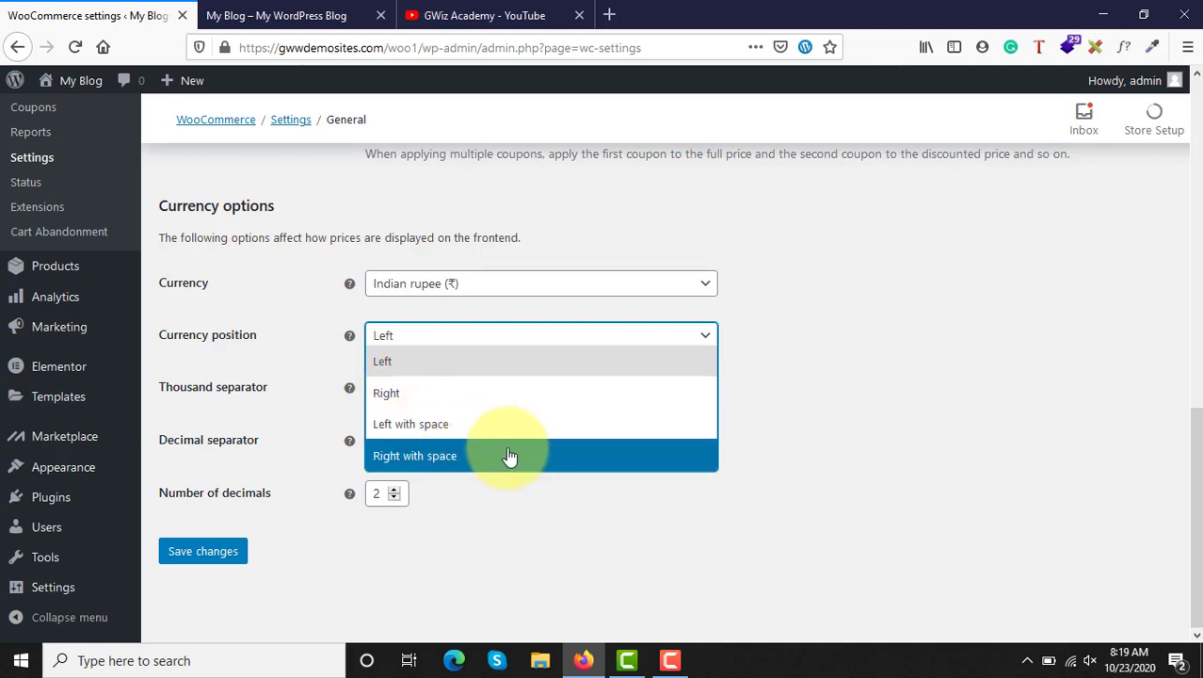
left_click(430, 362)
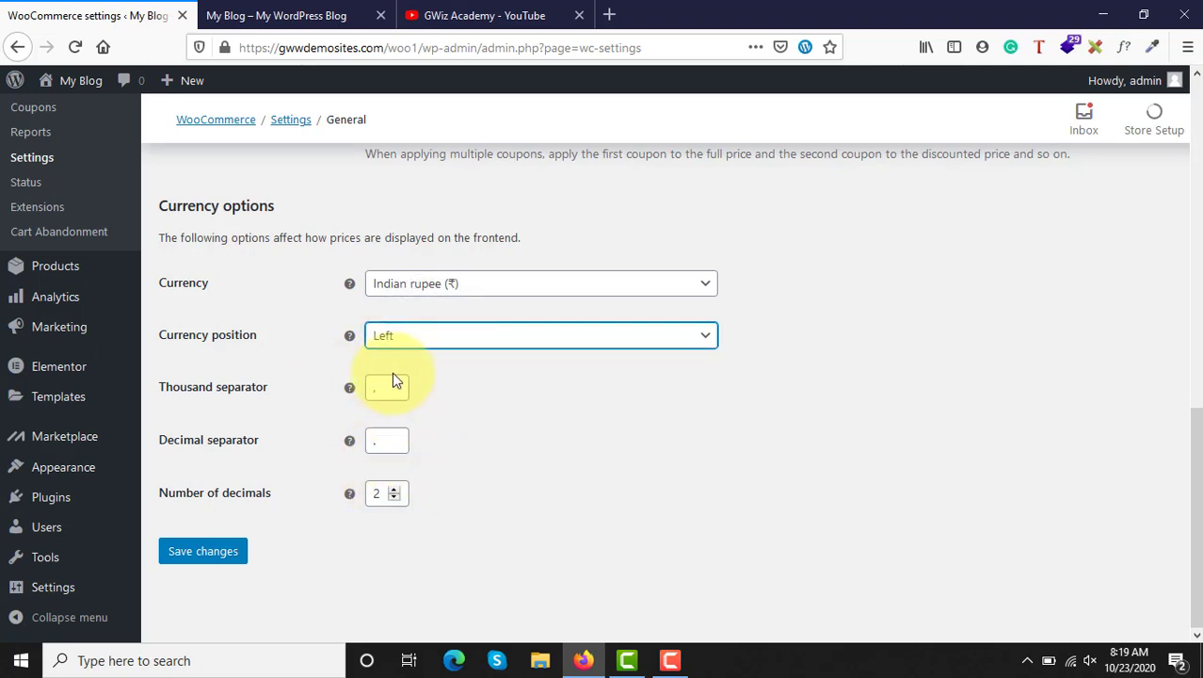
left_click(380, 444)
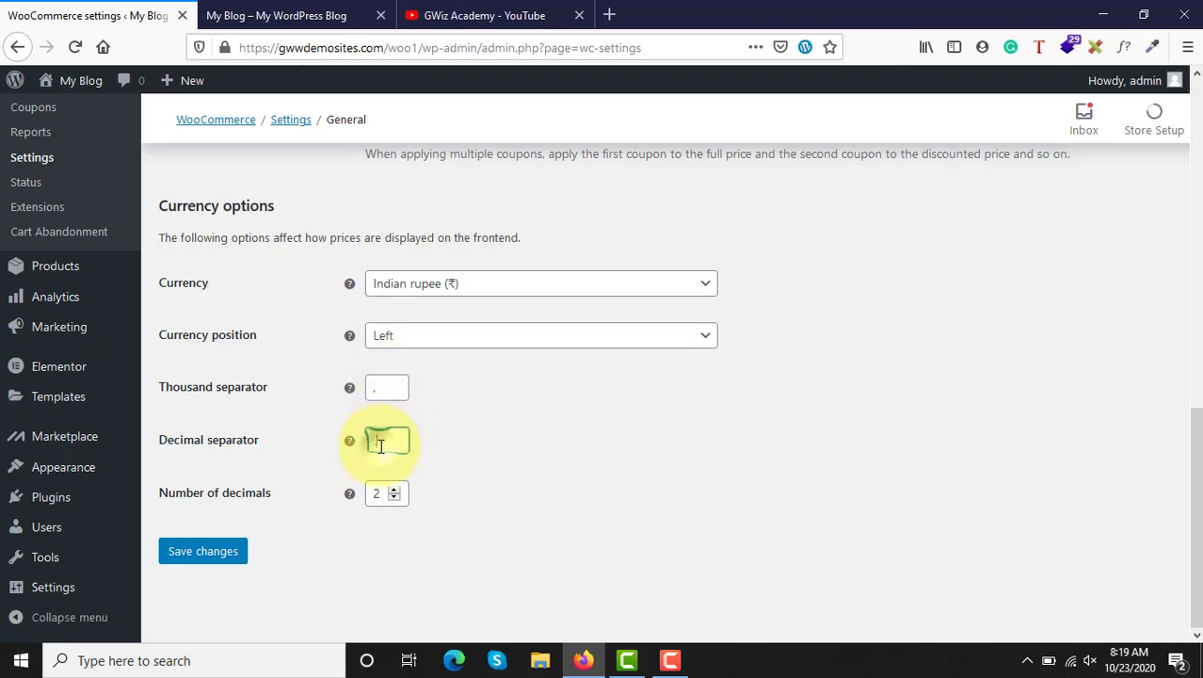
left_click(387, 387)
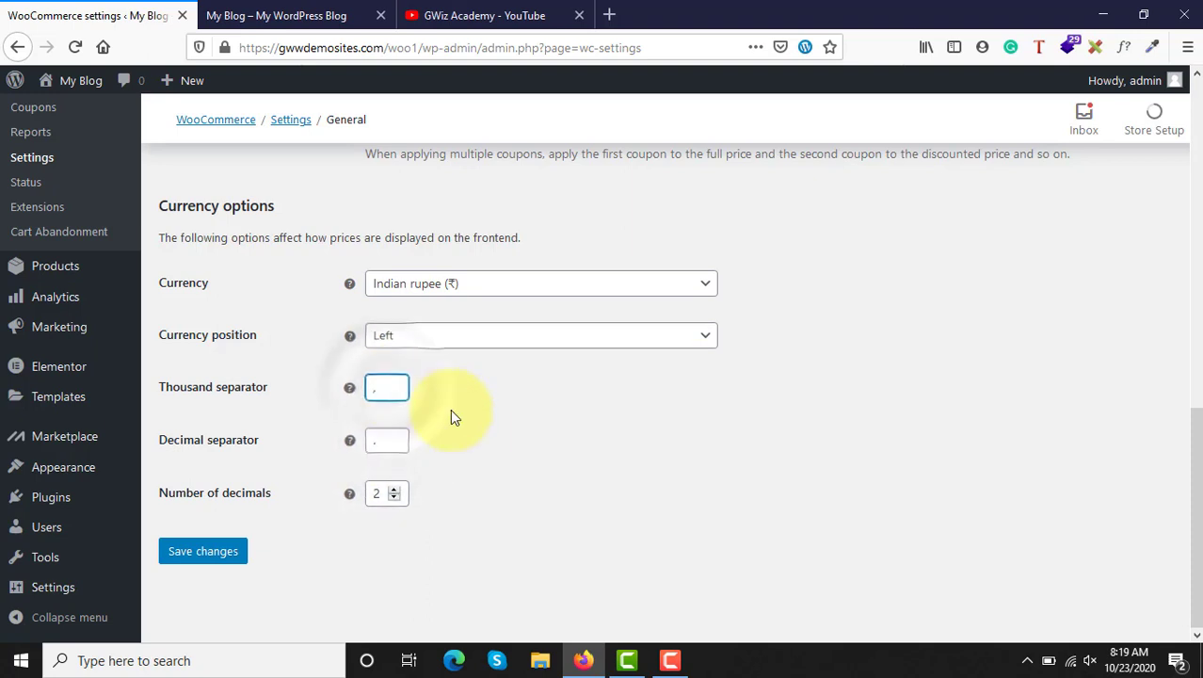
type(",")
left_click(475, 436)
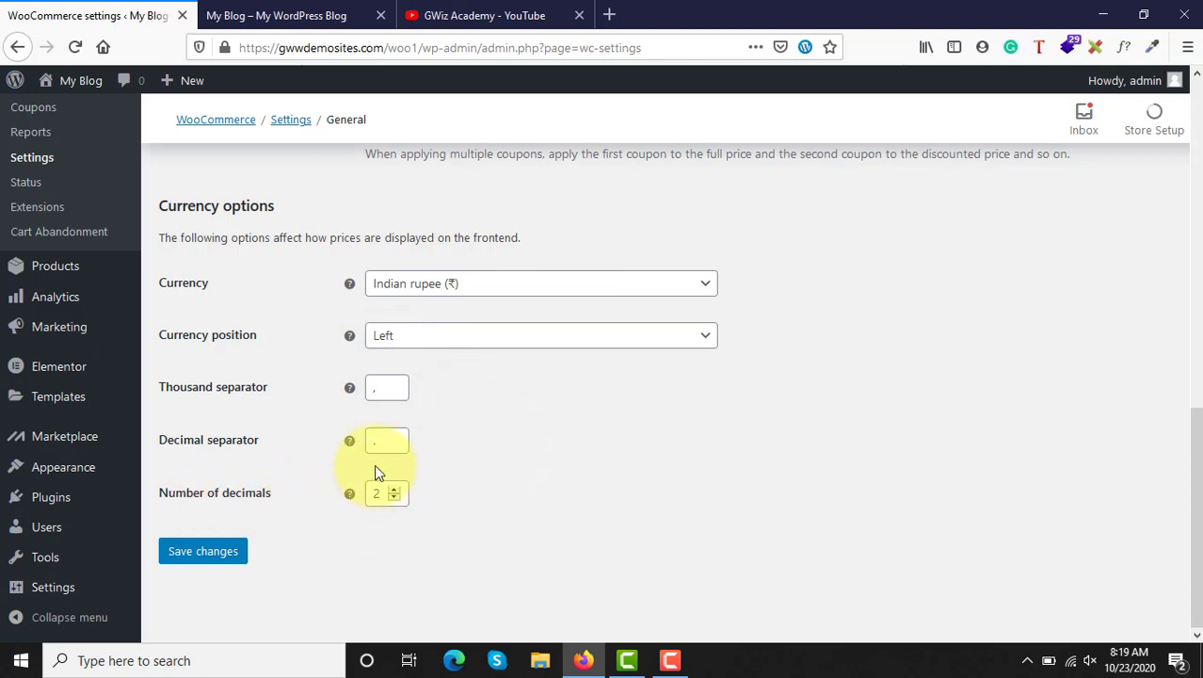
left_click(203, 556)
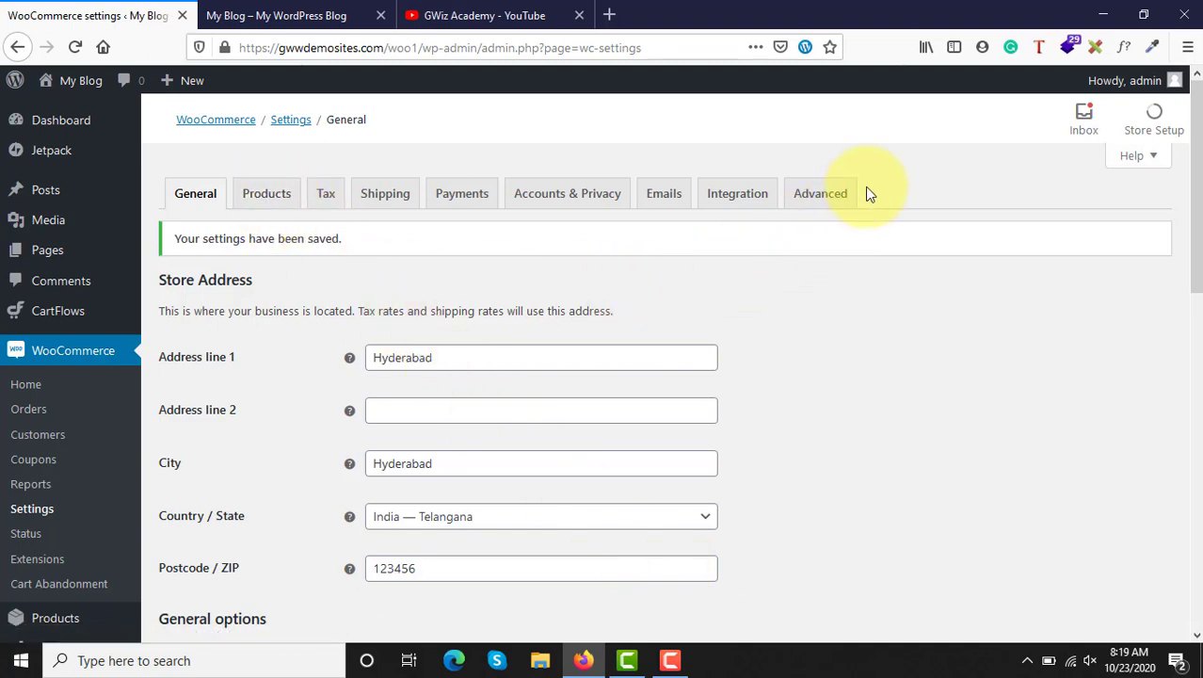
- In the advanced page setup settings, assign the Cart page as the store's cart page
left_click(817, 202)
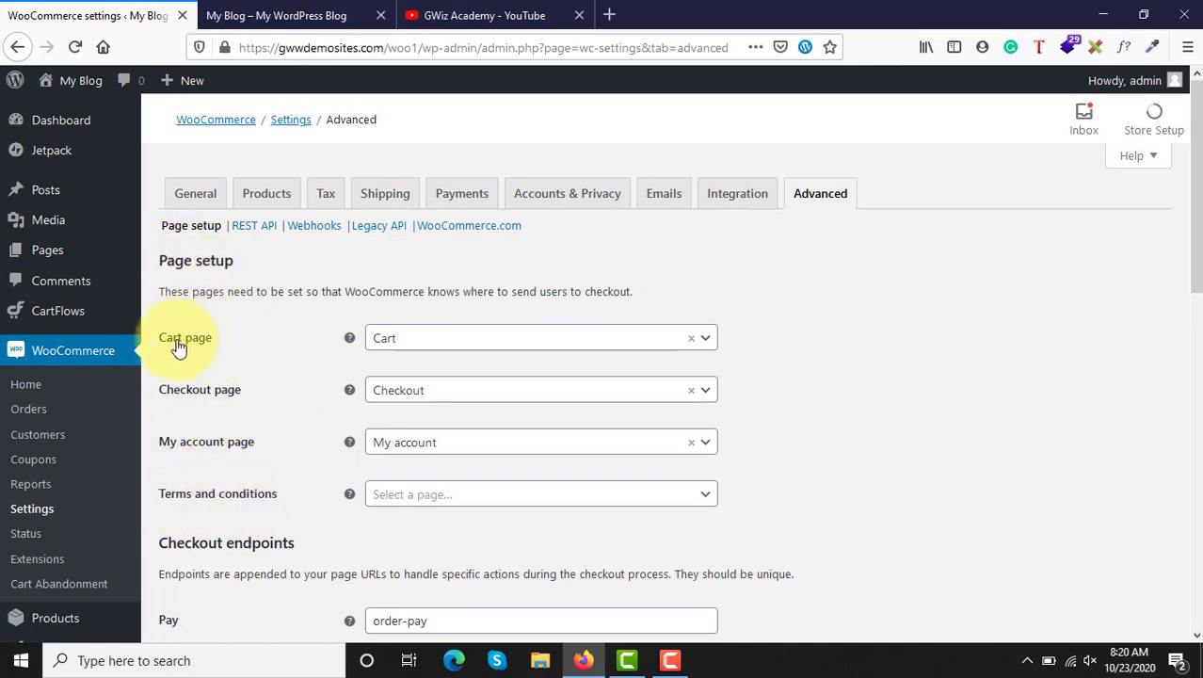
left_click(556, 336)
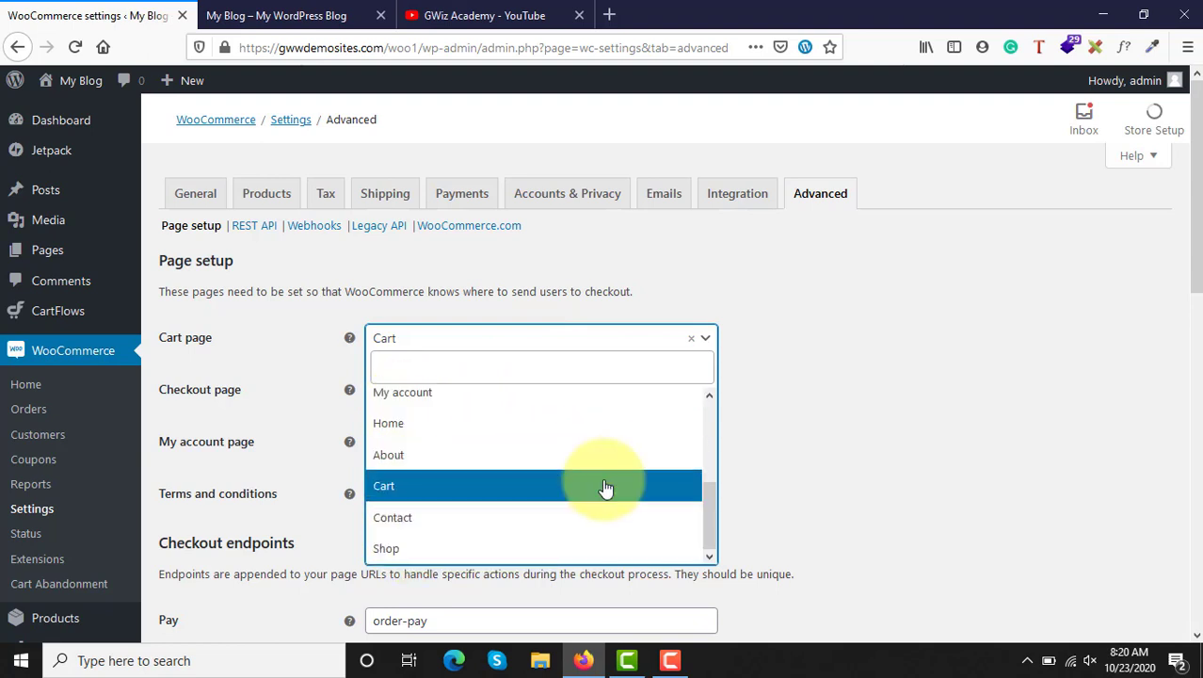
scroll(606, 488, "up", 3)
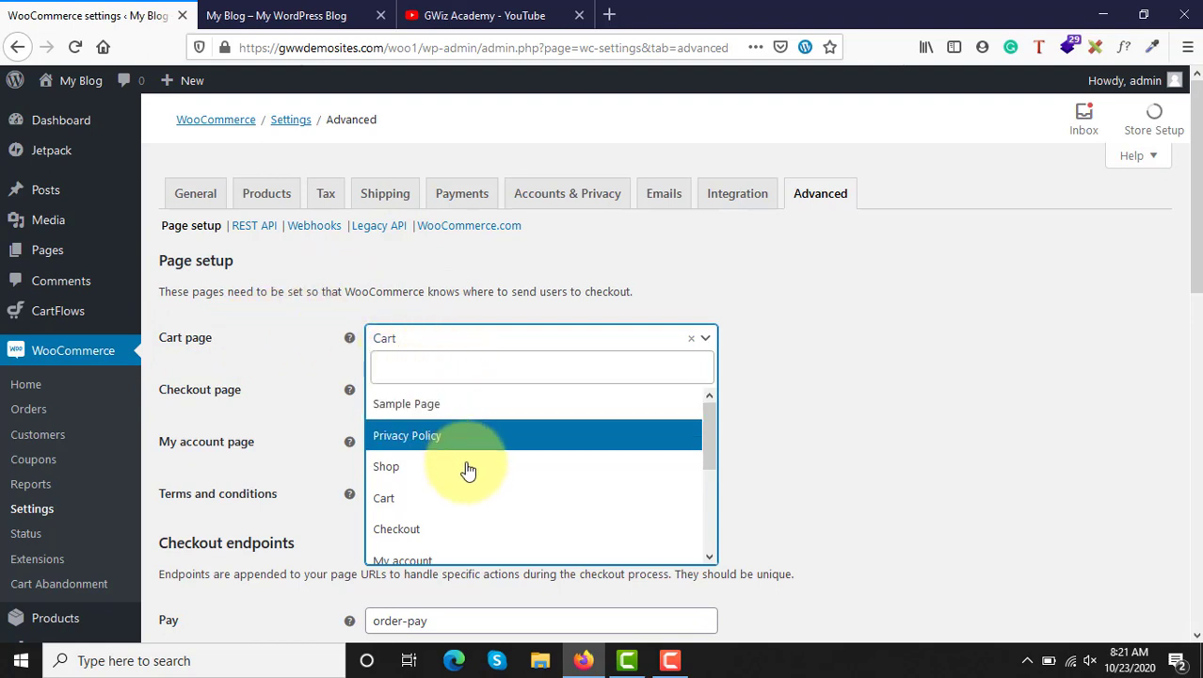
scroll(478, 546, "down", 2)
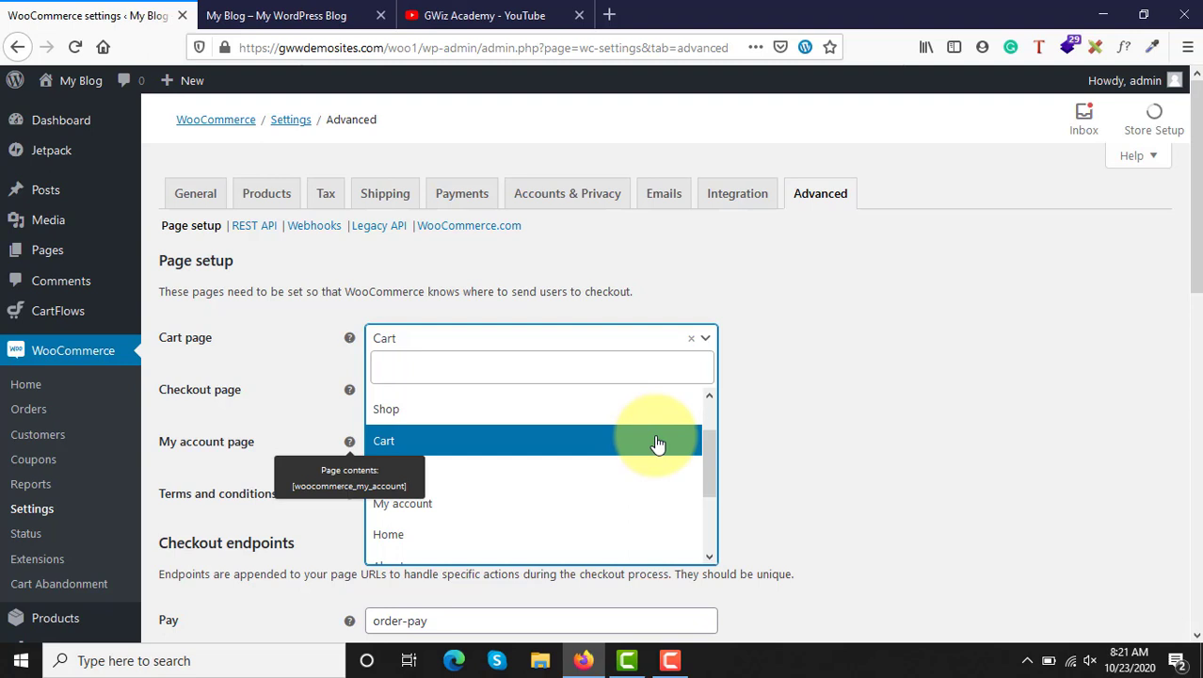
left_click(499, 442)
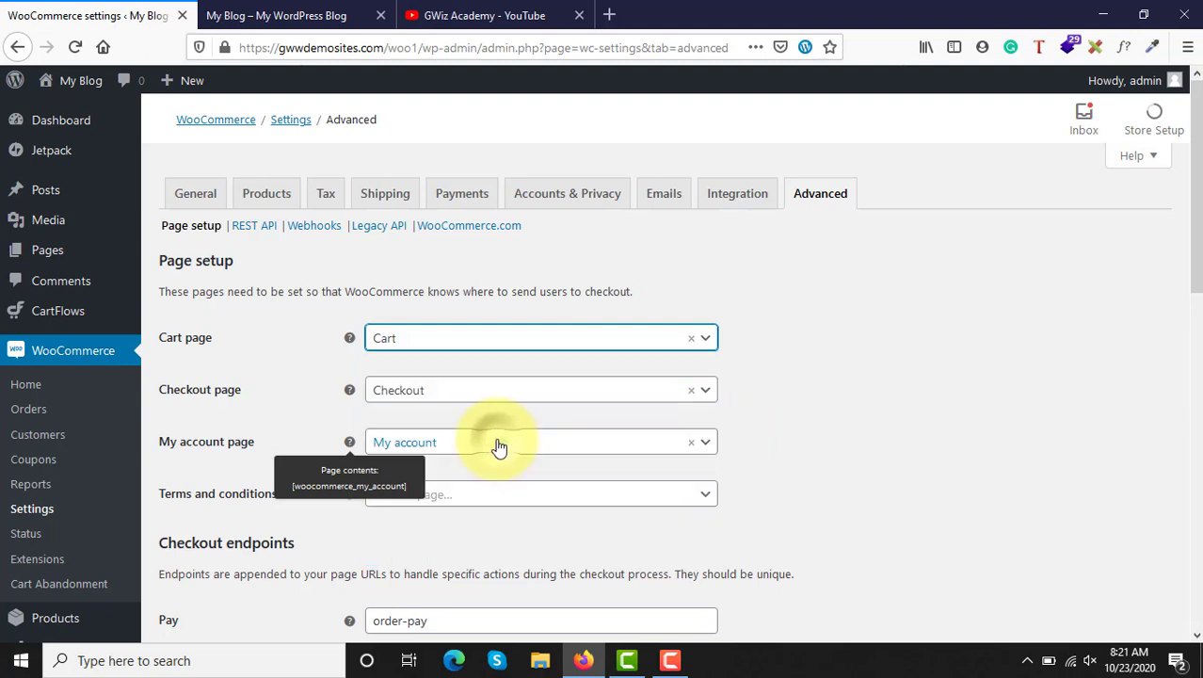
- Switch the cart page to Sample Page and return it to Cart
left_click(469, 339)
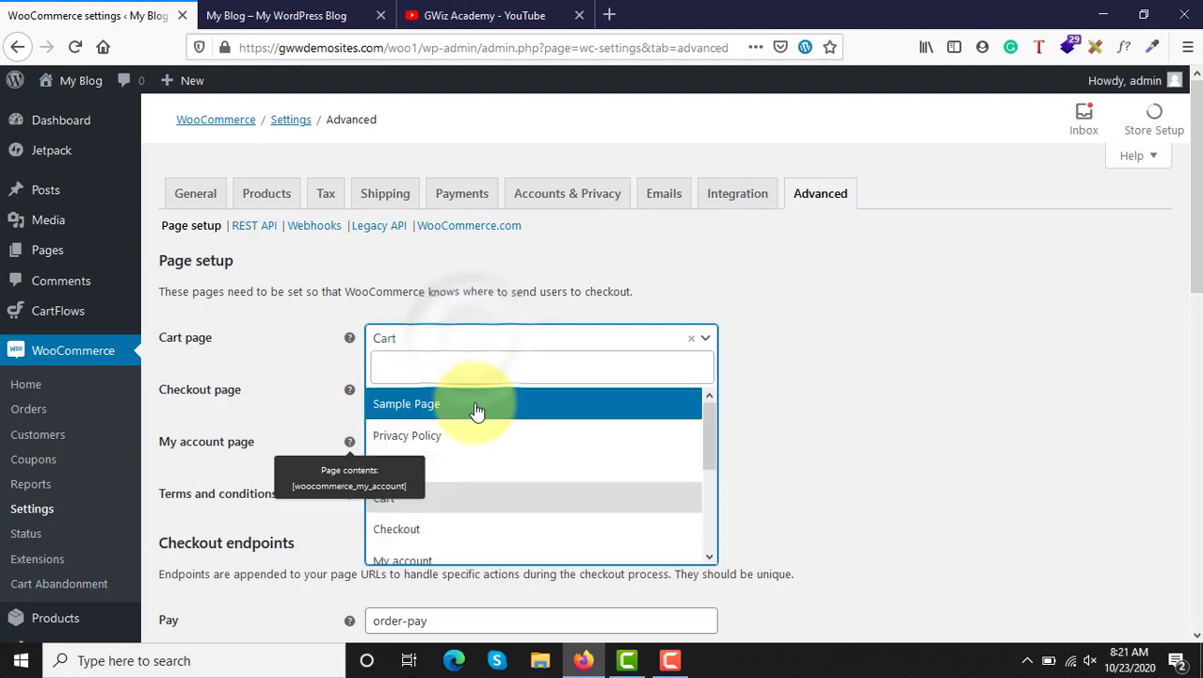
left_click(476, 405)
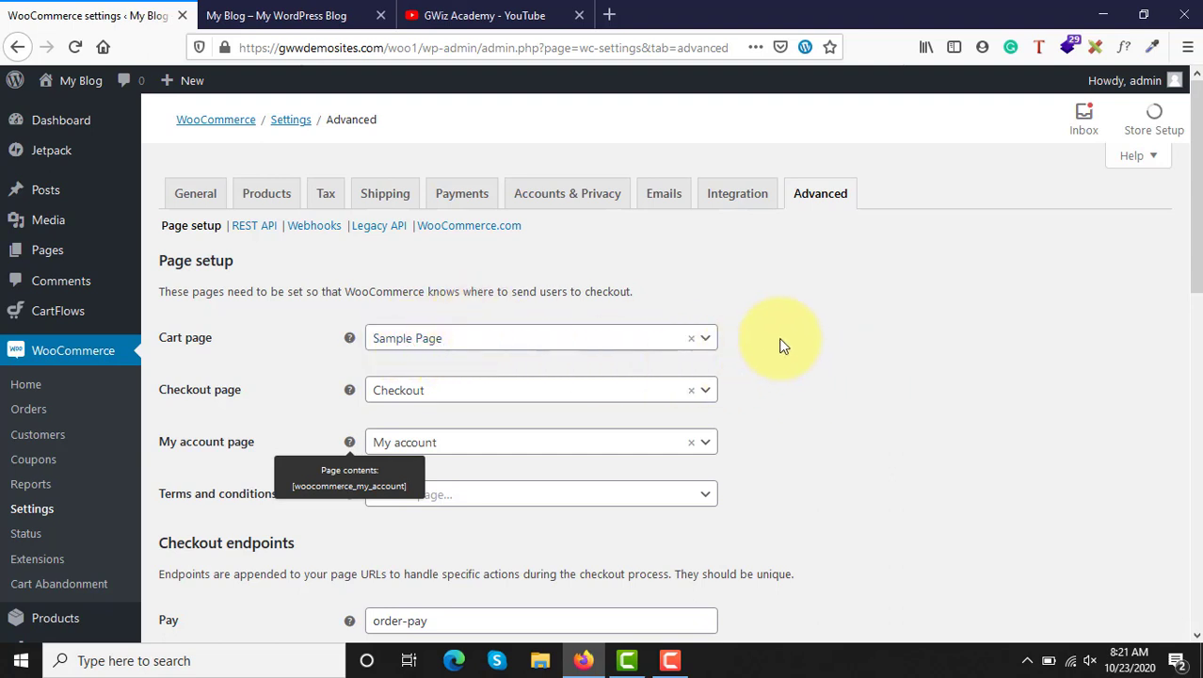
left_click(536, 347)
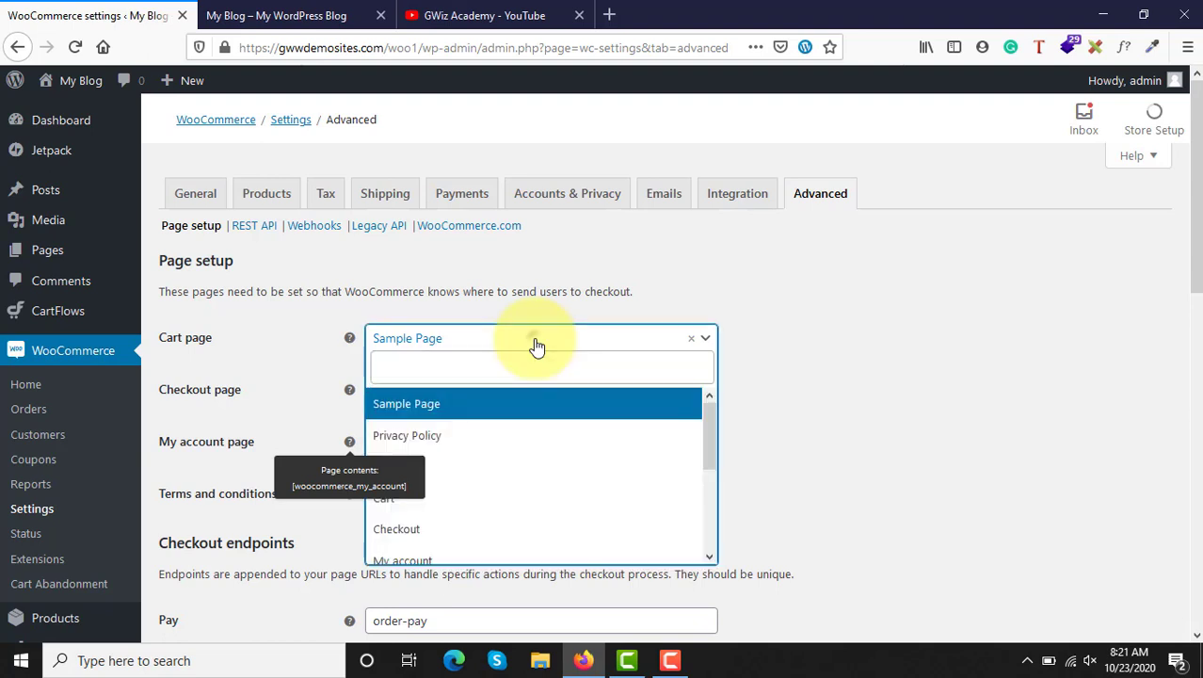
left_click(513, 499)
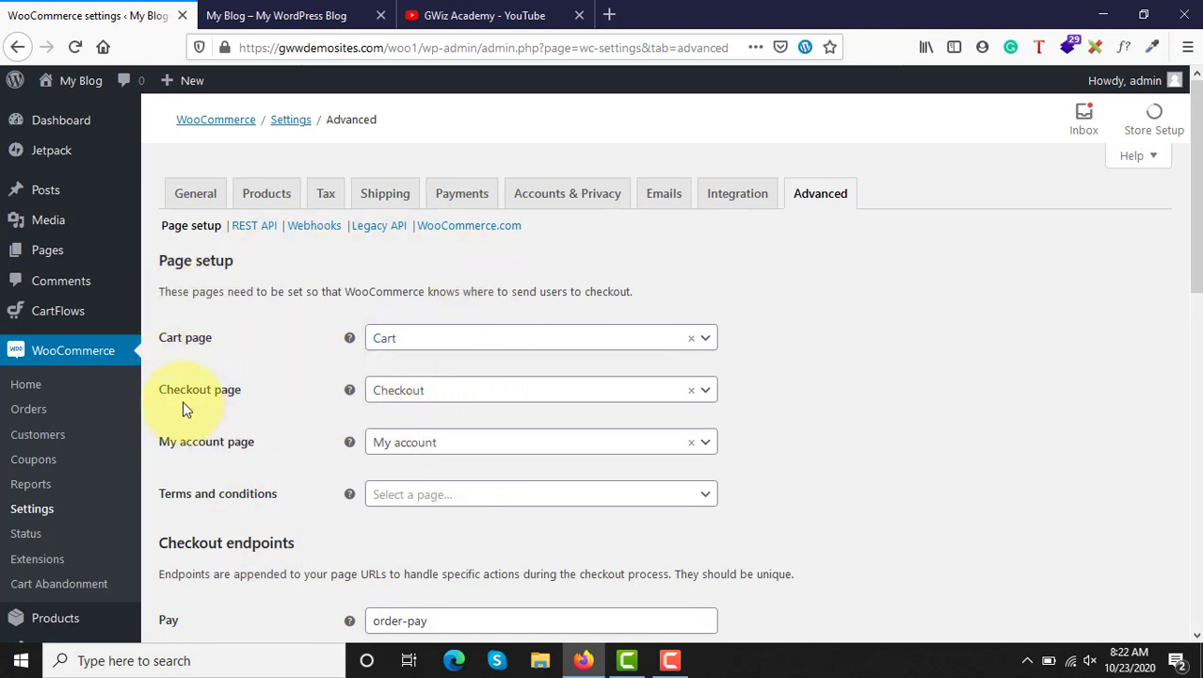
- Assign Checkout as the checkout page and My account as the account page
left_click(430, 400)
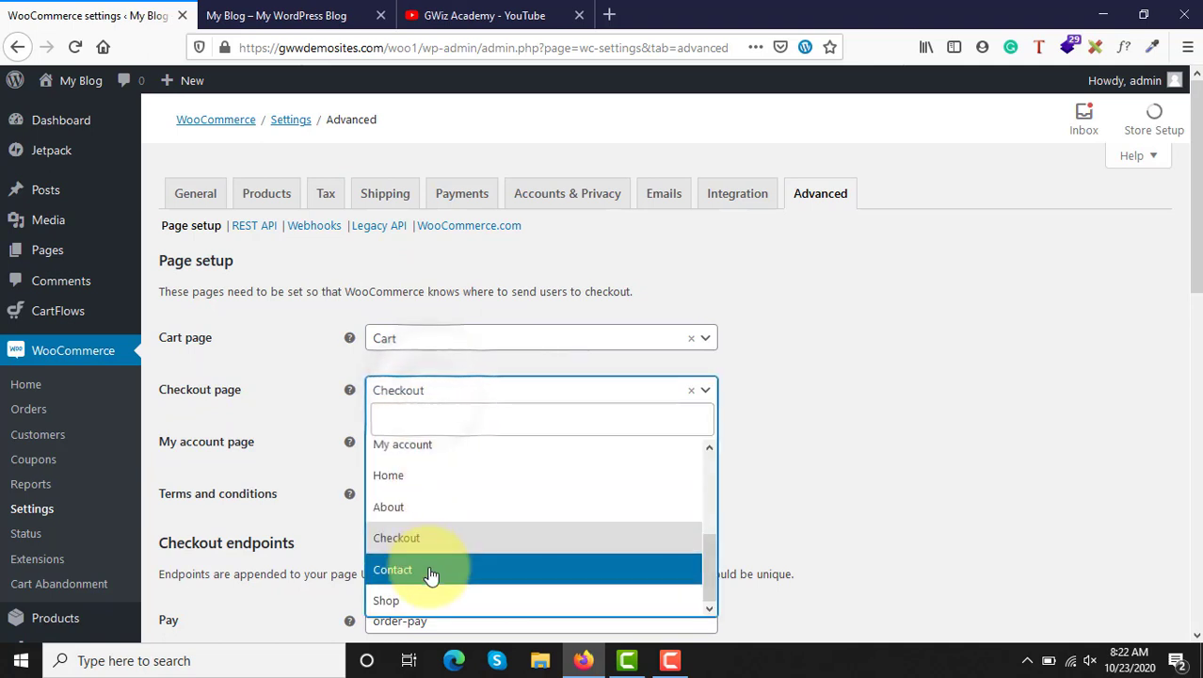
left_click(437, 538)
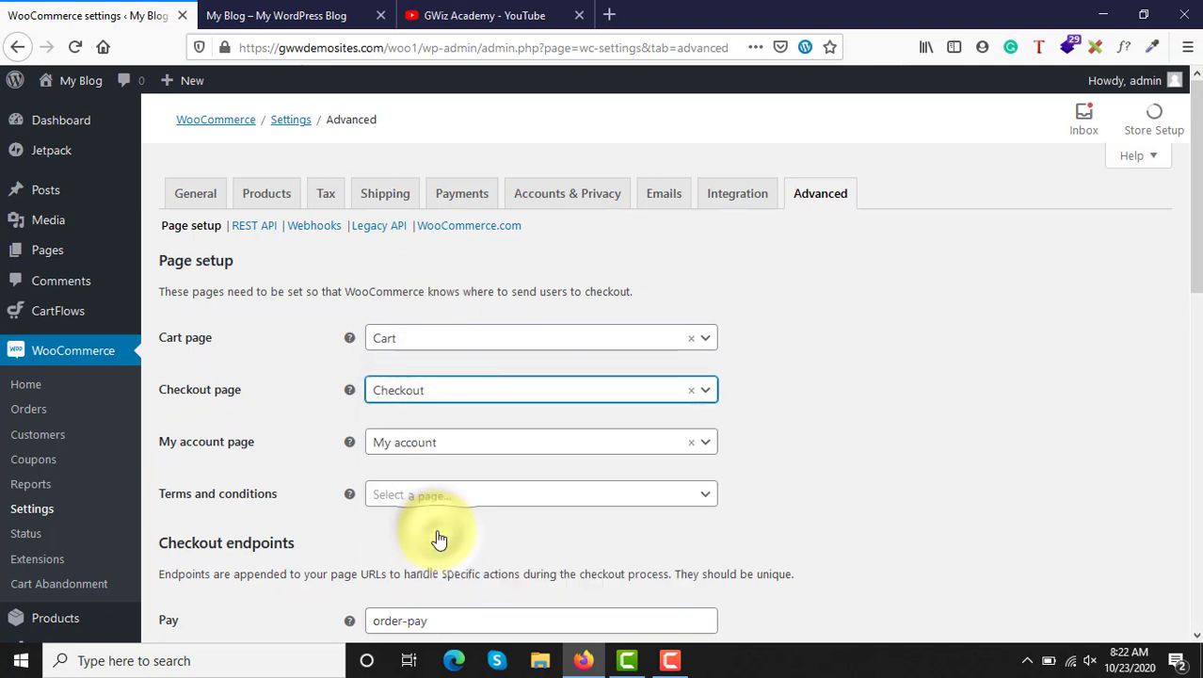
left_click(607, 443)
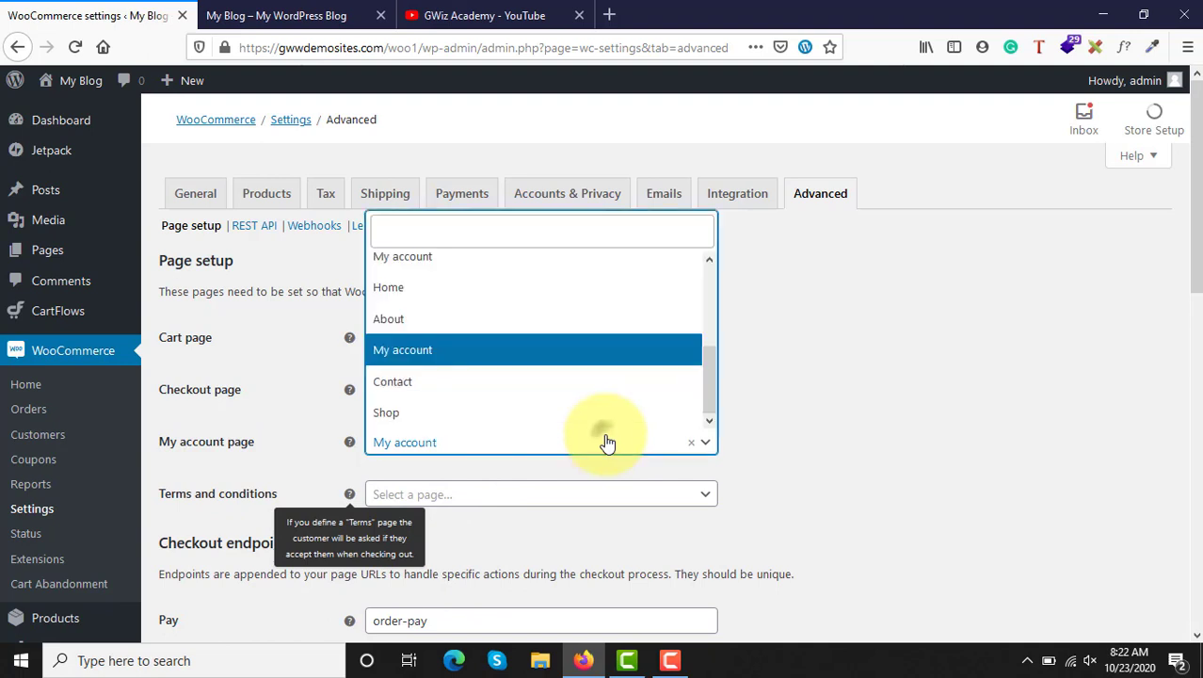
left_click(558, 352)
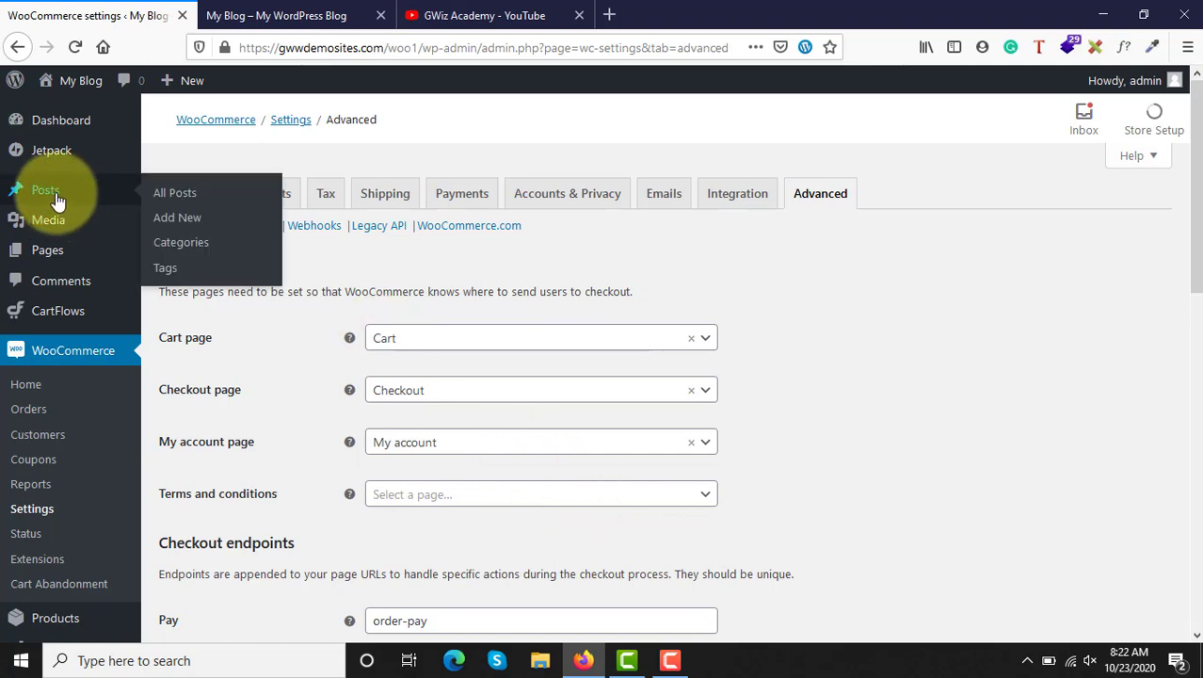
- Set the terms and conditions page to Privacy Policy
mouse_move(46, 259)
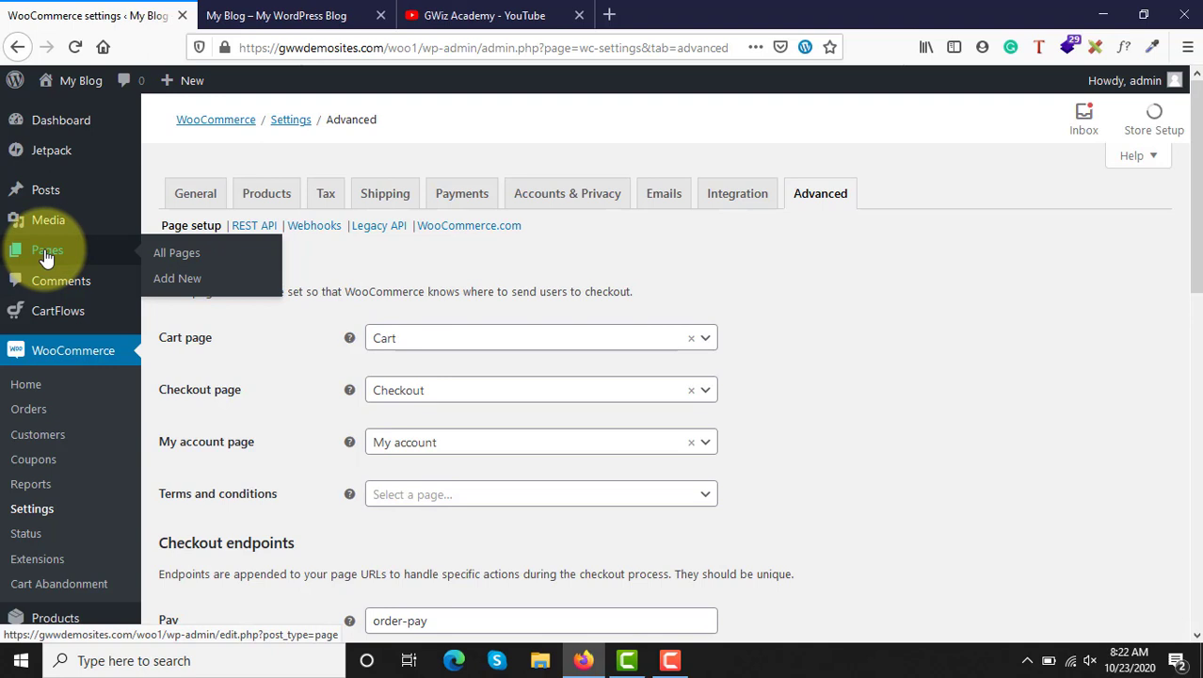
left_click(472, 494)
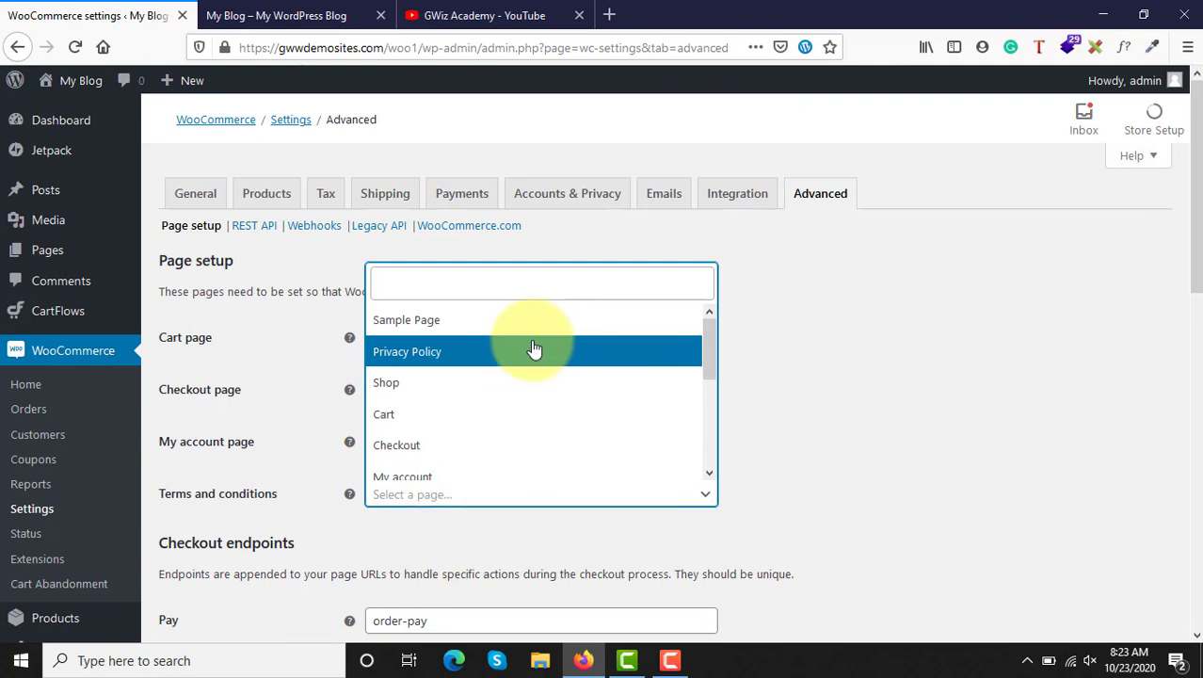
scroll(470, 448, "down", 3)
scroll(470, 448, "up", 4)
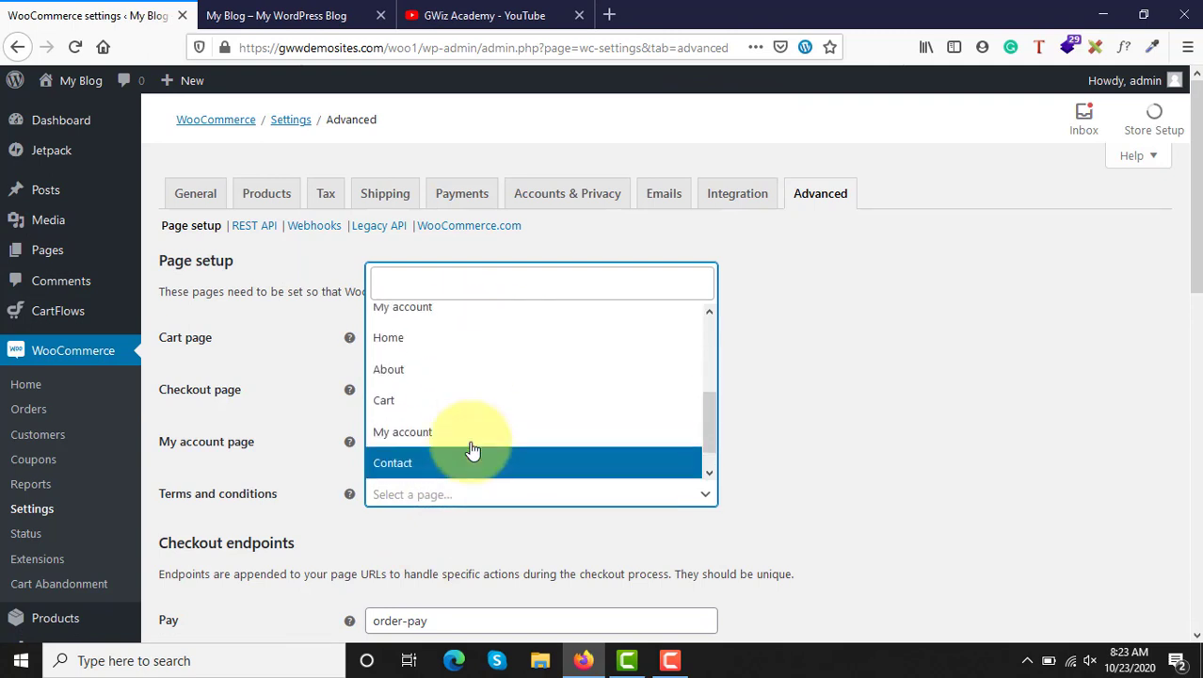
left_click(450, 350)
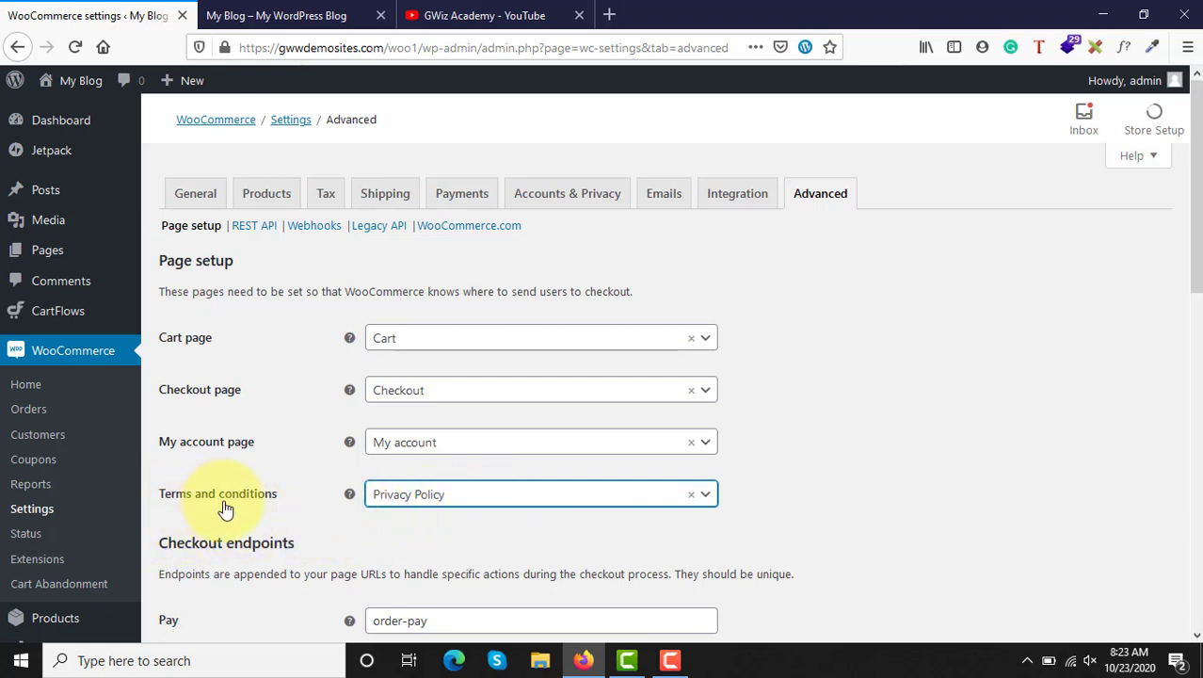
left_click(535, 506)
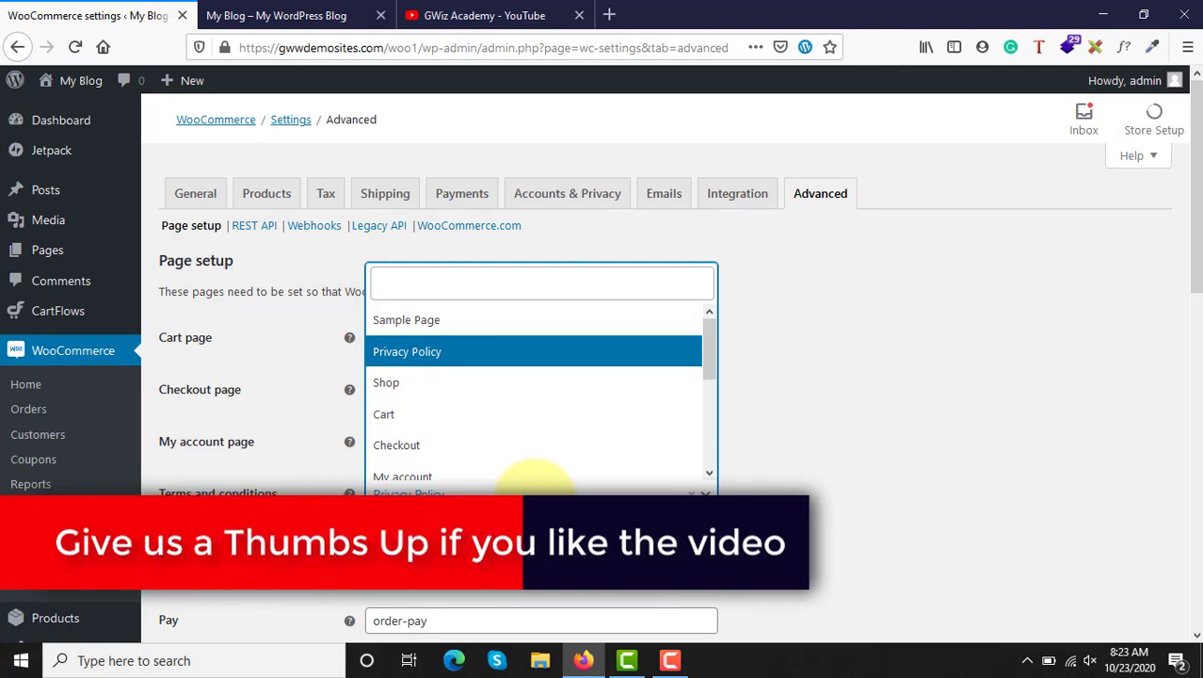
left_click(833, 571)
left_click(840, 572)
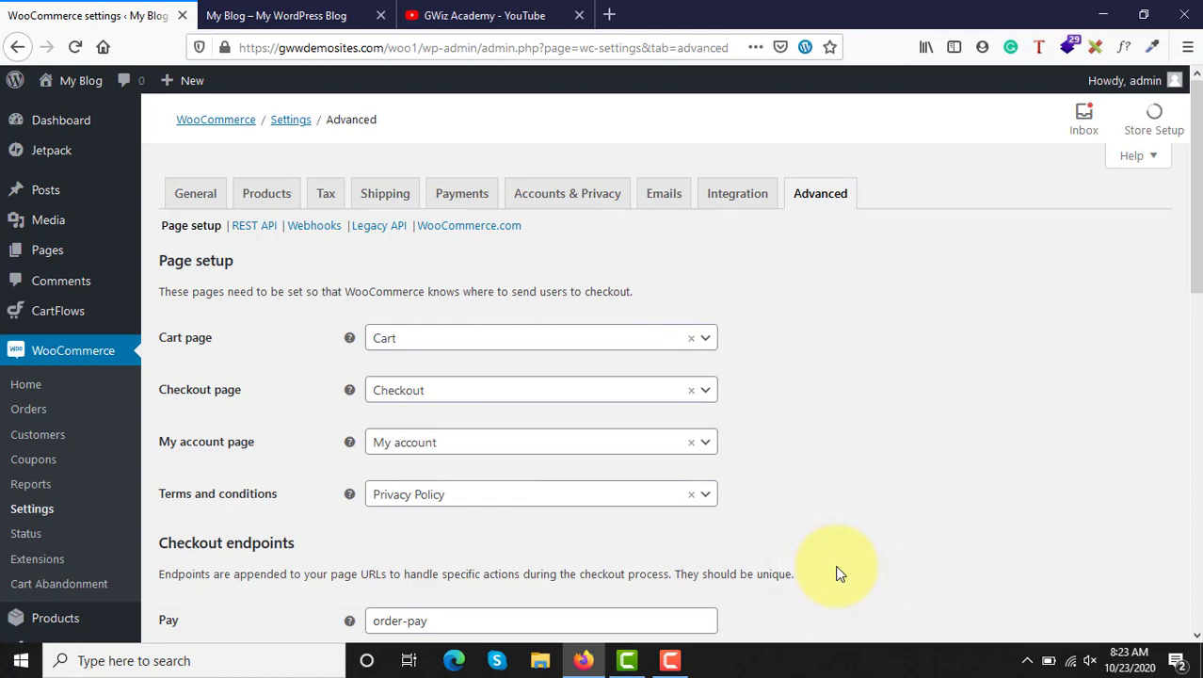
- Examine the checkout endpoint and account endpoint fields in the advanced page setup settings
scroll(840, 573, "down", 3)
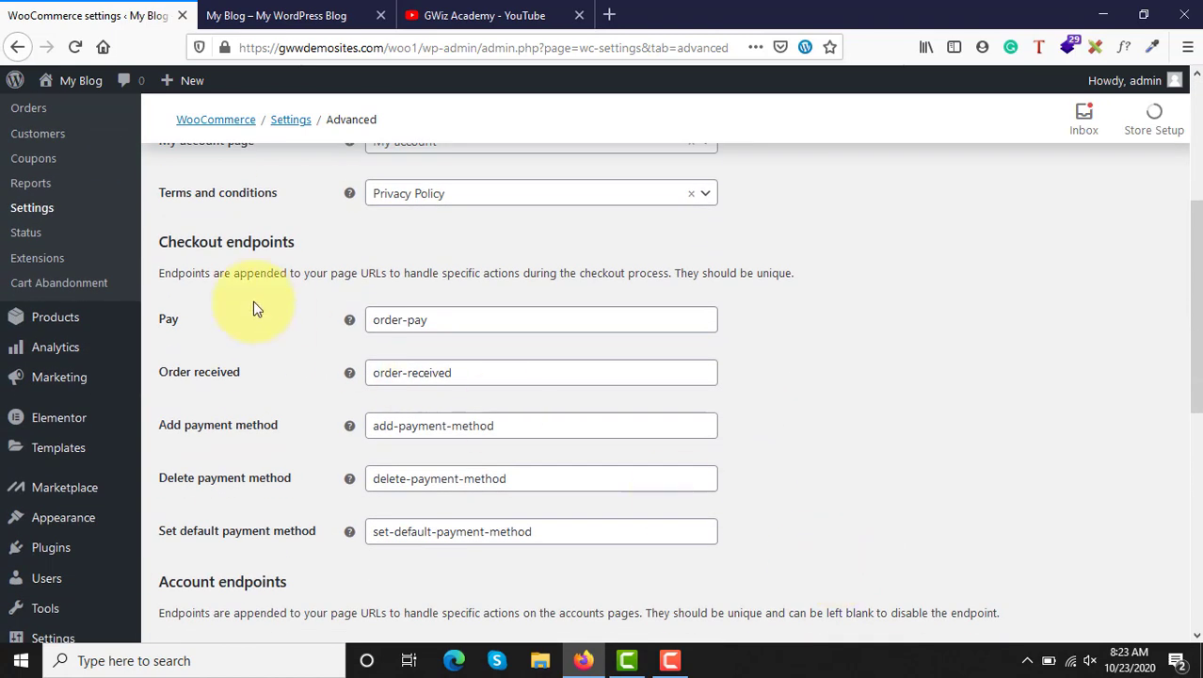
triple_click(451, 320)
left_click(467, 383)
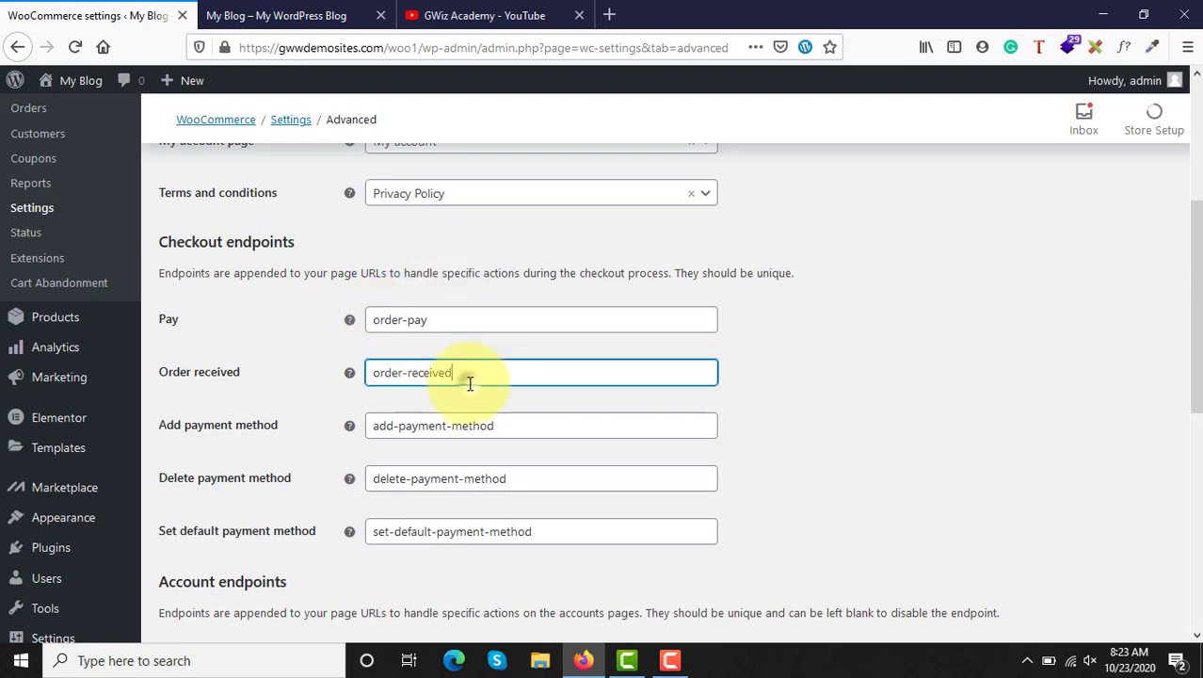
triple_click(470, 383)
left_click(500, 436)
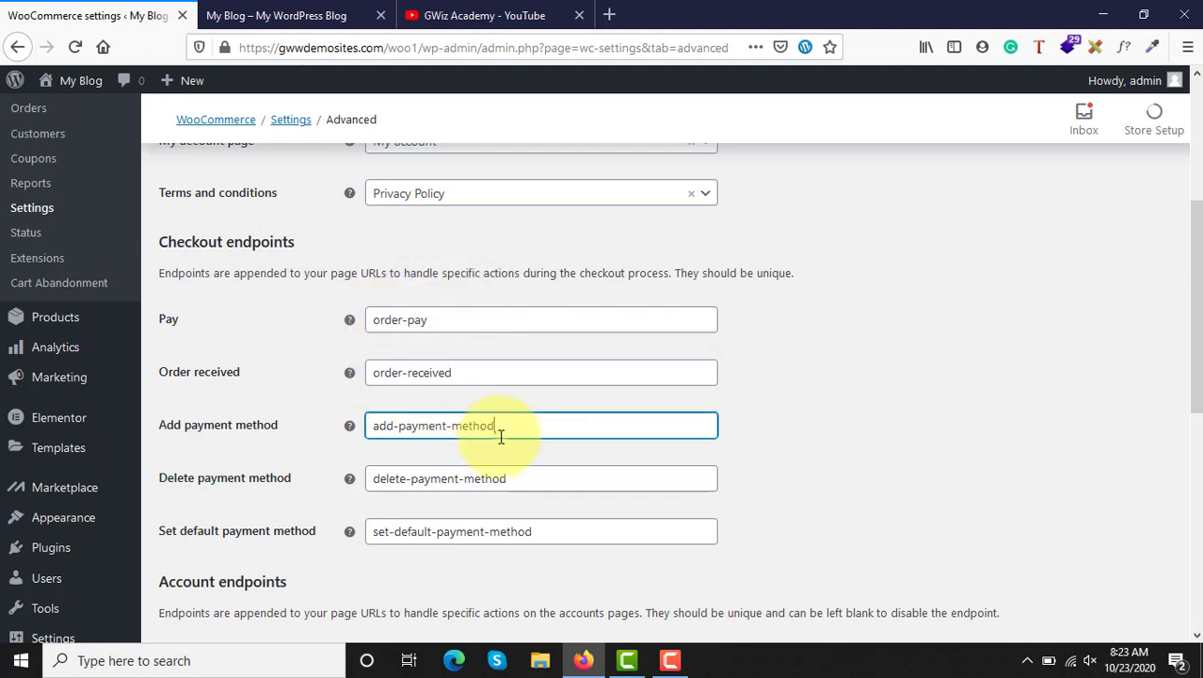
triple_click(500, 436)
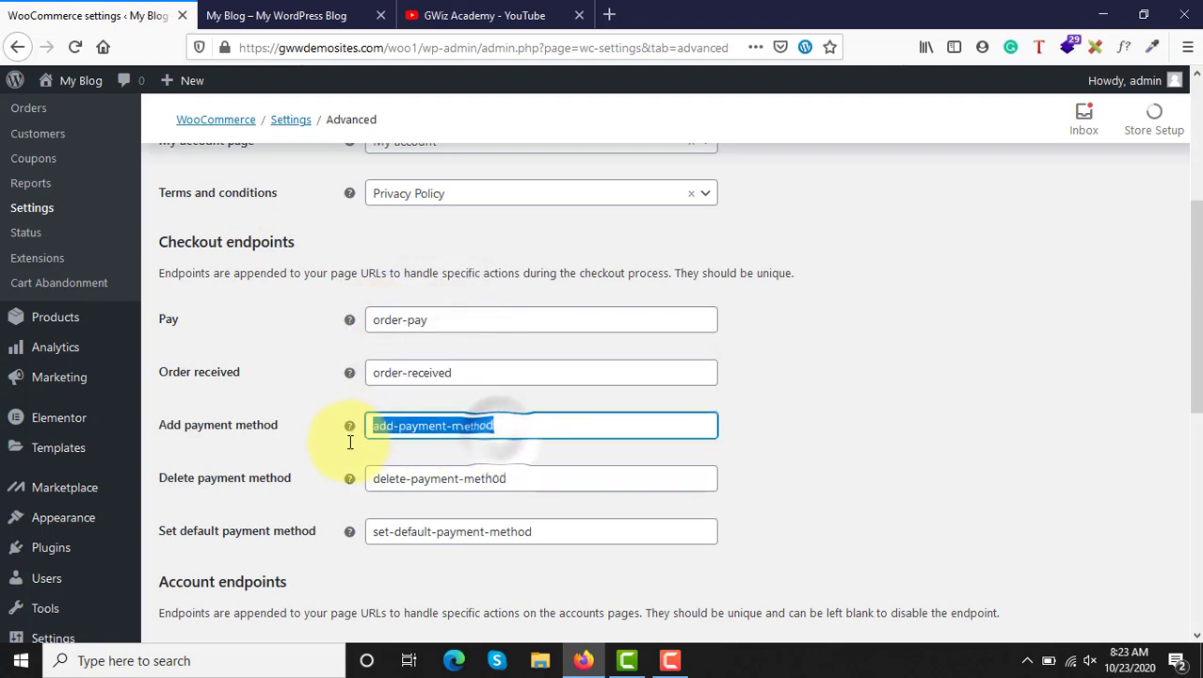
triple_click(514, 480)
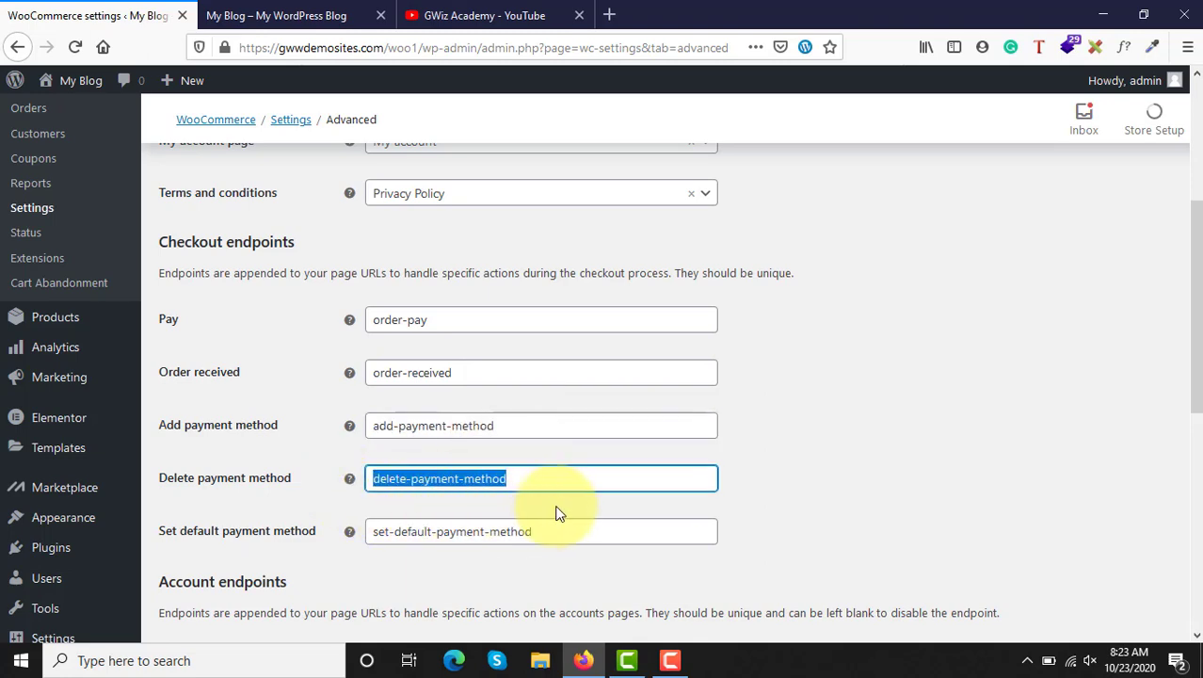
scroll(564, 521, "down", 5)
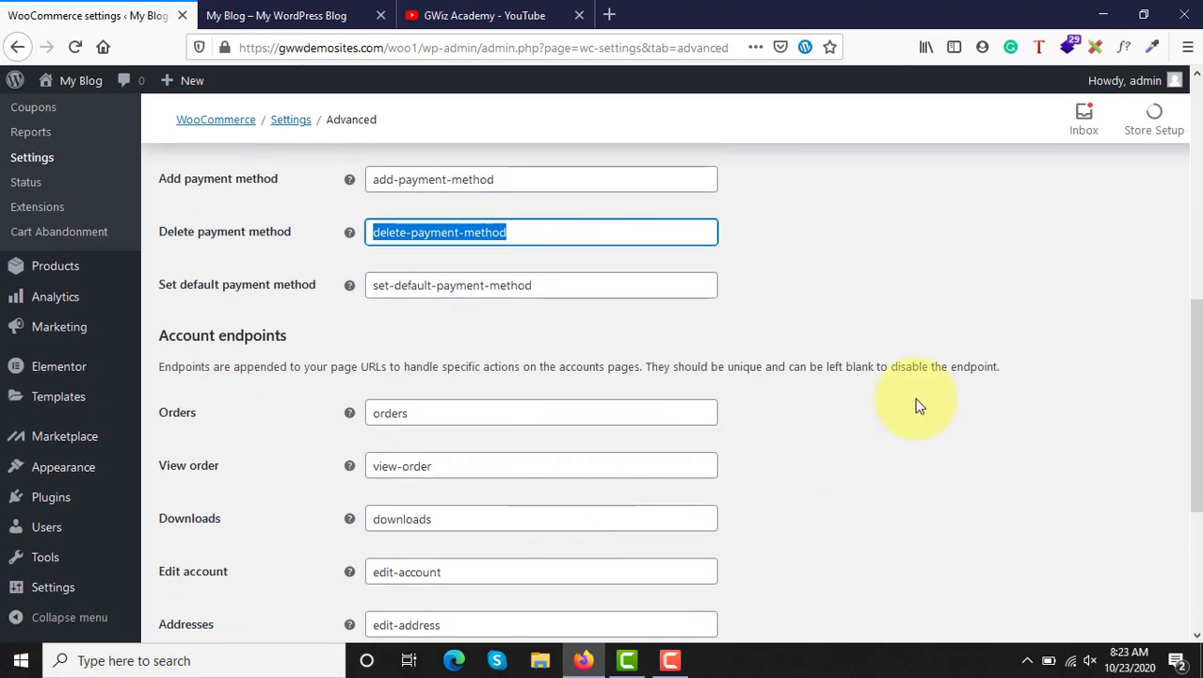
left_click(918, 403)
scroll(918, 405, "up", 10)
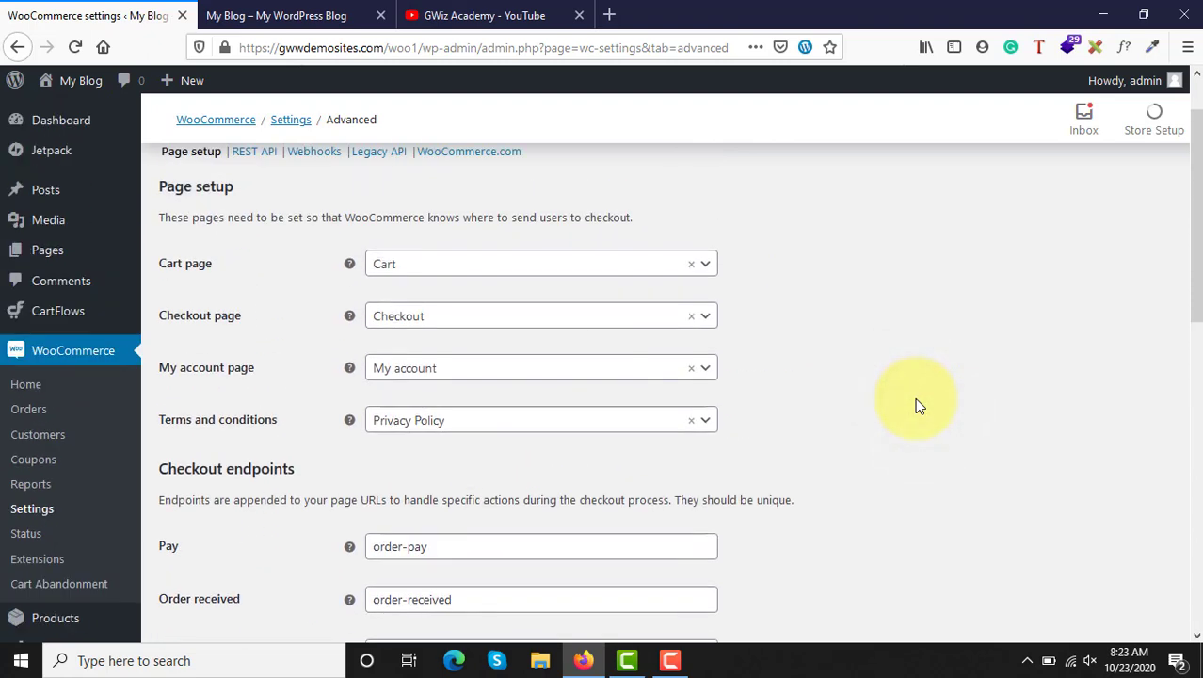
scroll(914, 397, "down", 4)
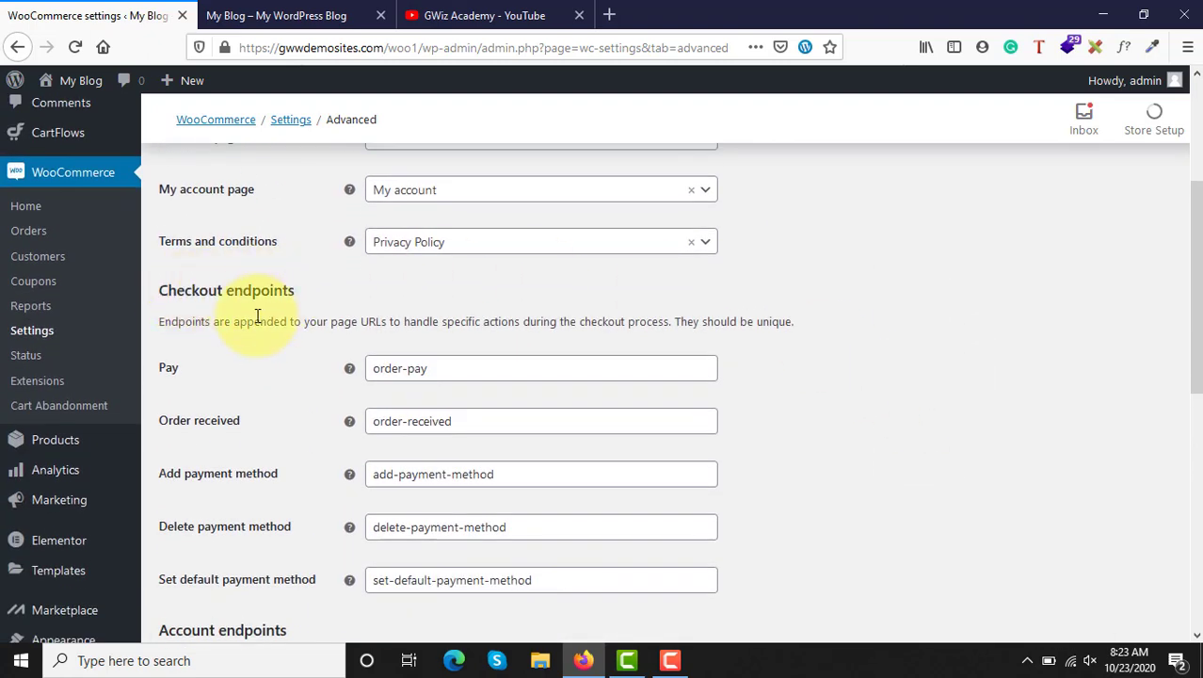
scroll(787, 395, "down", 7)
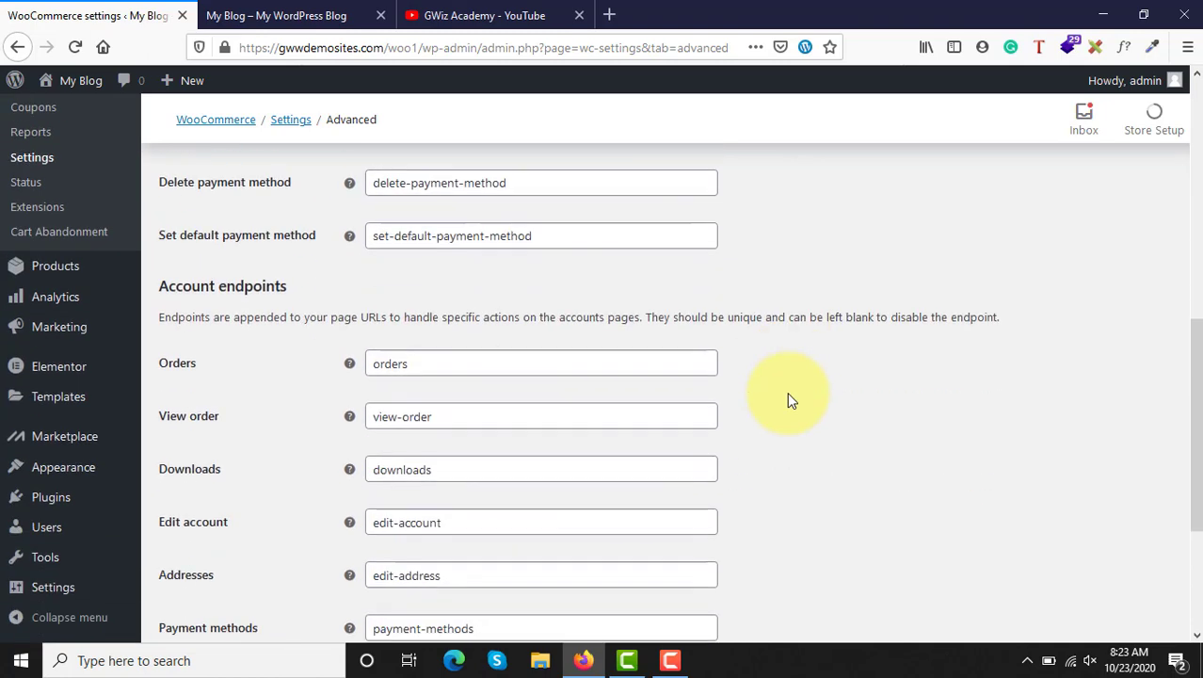
scroll(787, 399, "down", 5)
scroll(789, 397, "up", 17)
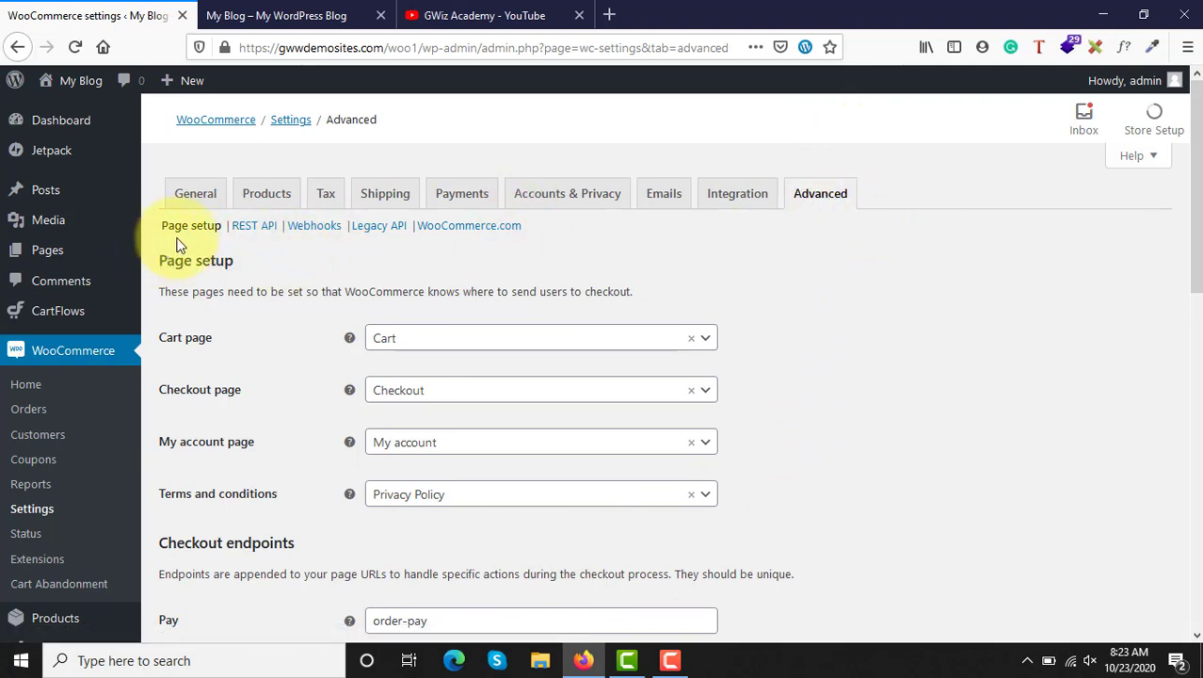
- Stay on the advanced page setup settings and save their changes before leaving for the general settings
left_click(194, 194)
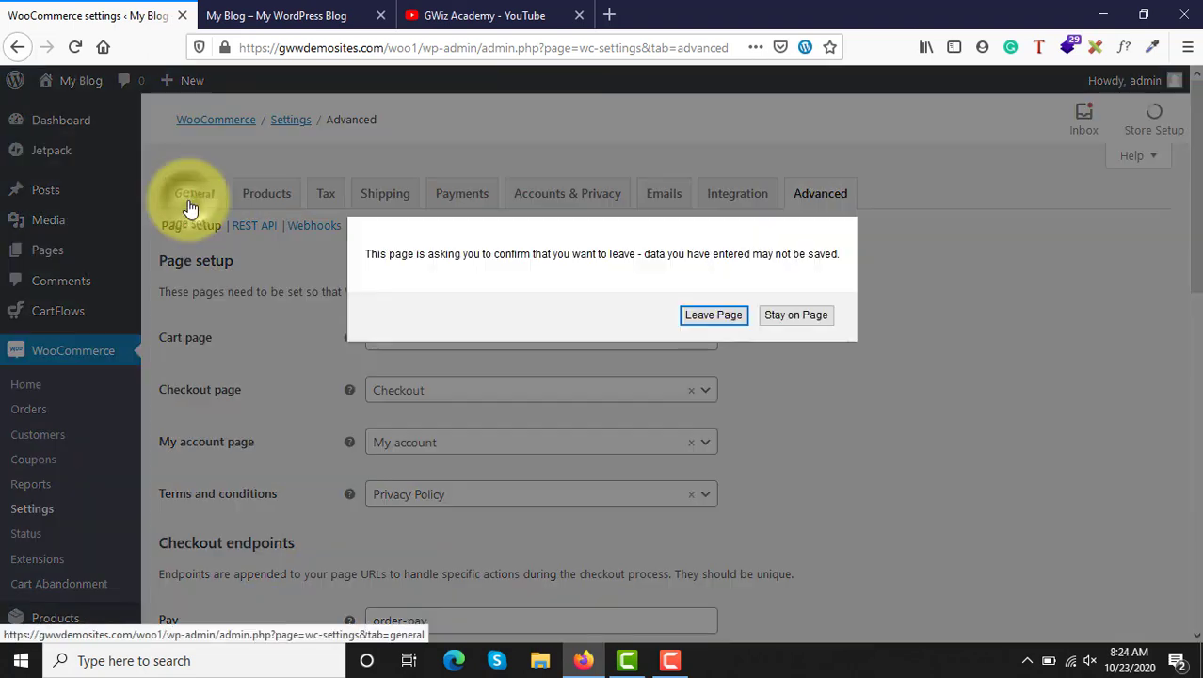
left_click(795, 316)
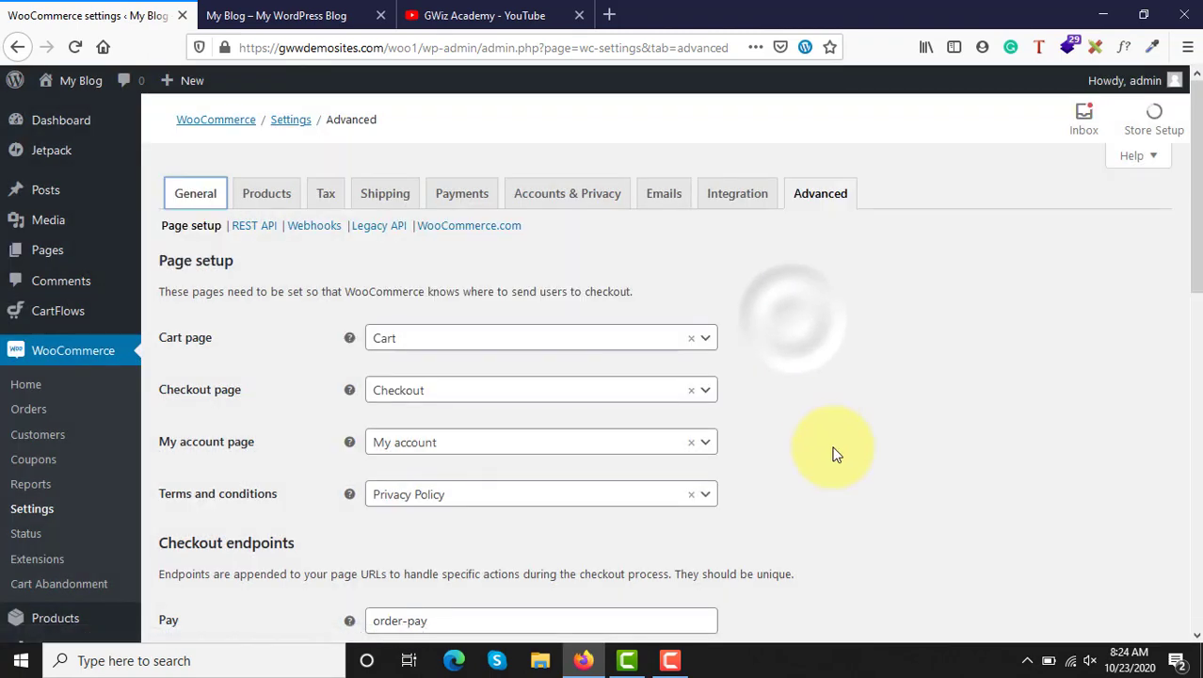
scroll(572, 403, "down", 10)
left_click(228, 557)
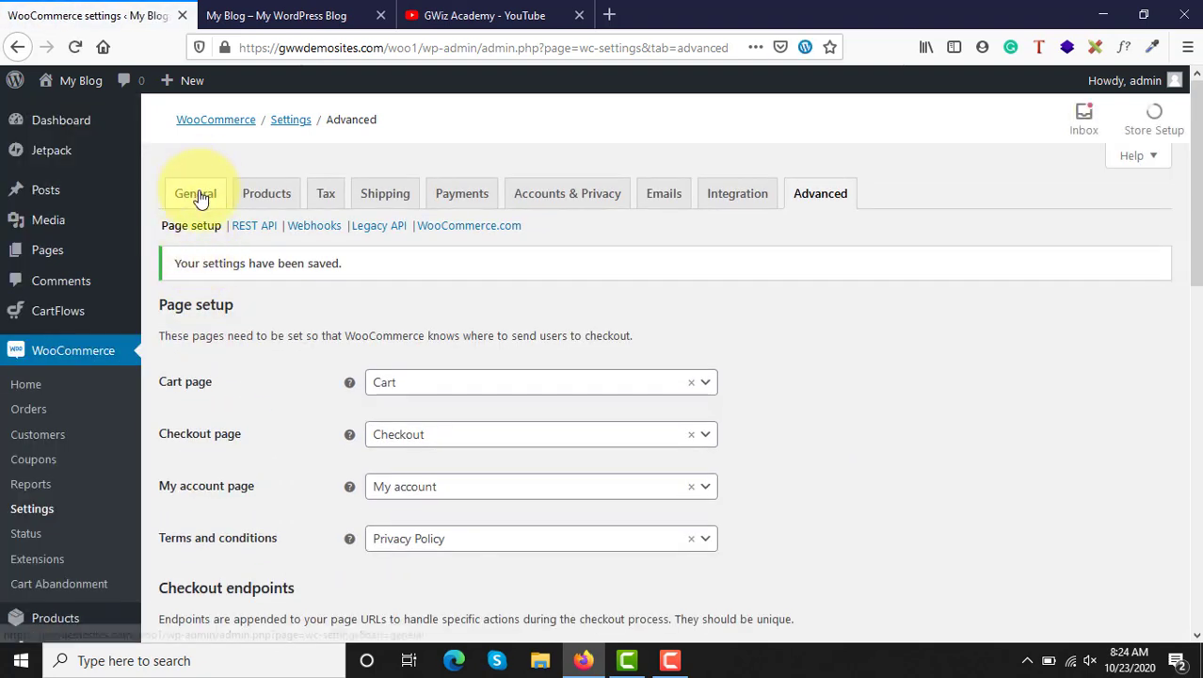
- Open the general settings and review the store address and general options
left_click(198, 194)
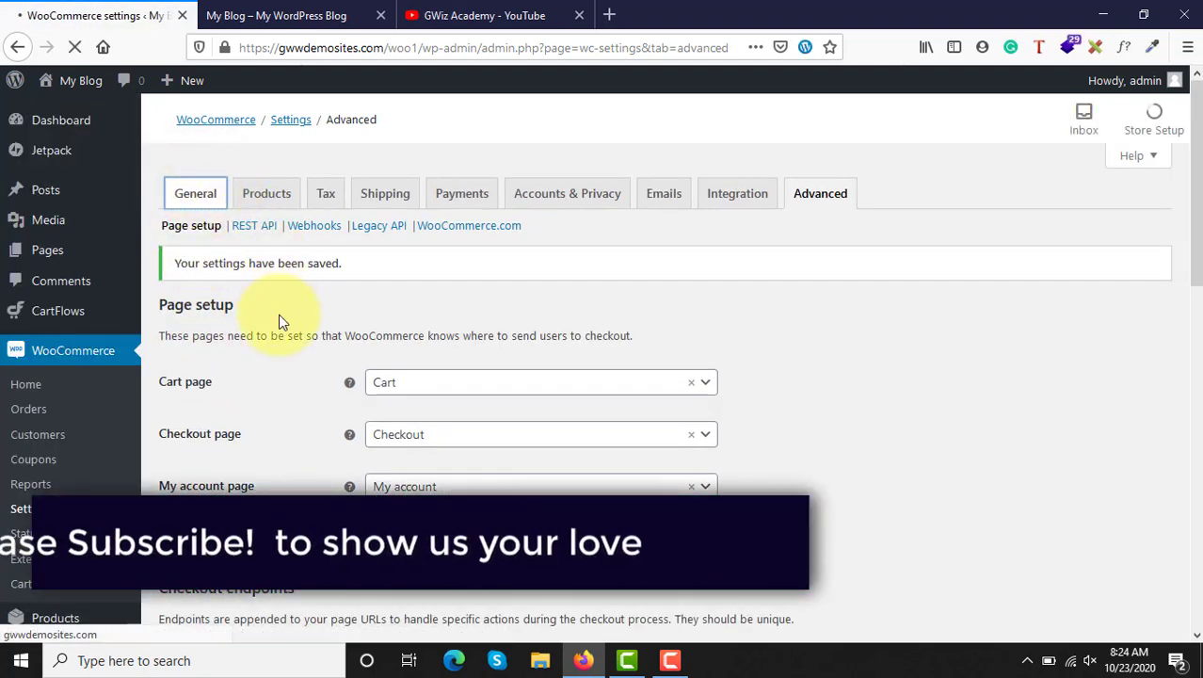
scroll(279, 314, "down", 10)
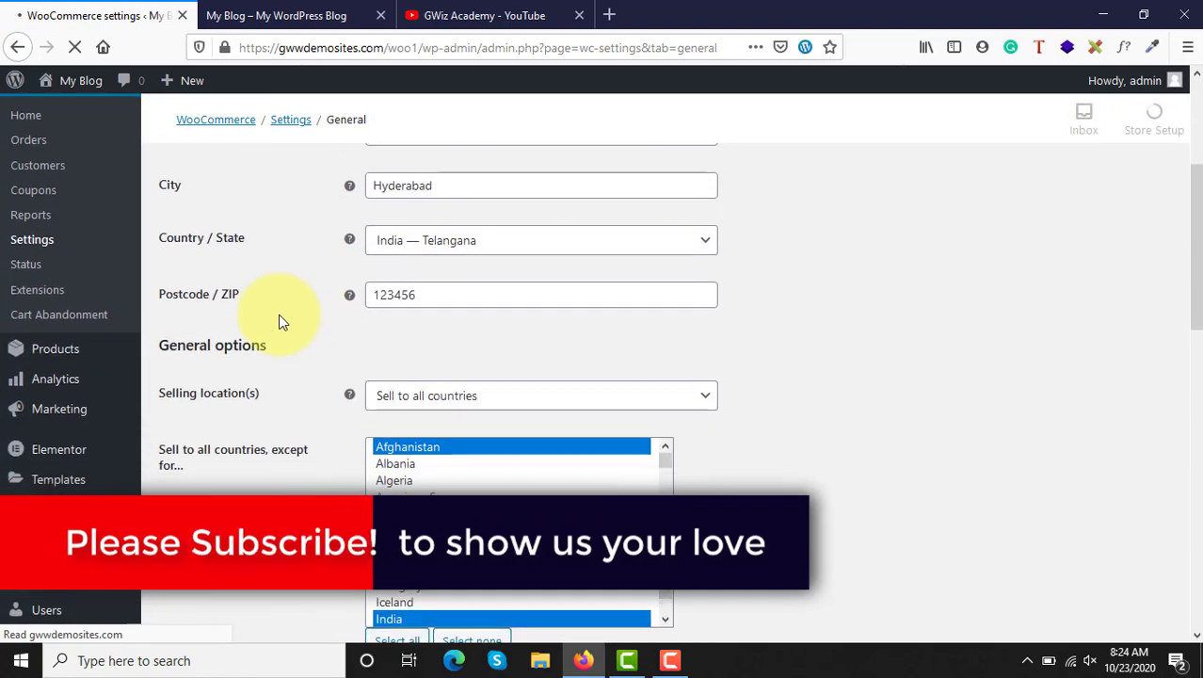
scroll(278, 313, "up", 3)
scroll(279, 313, "down", 2)
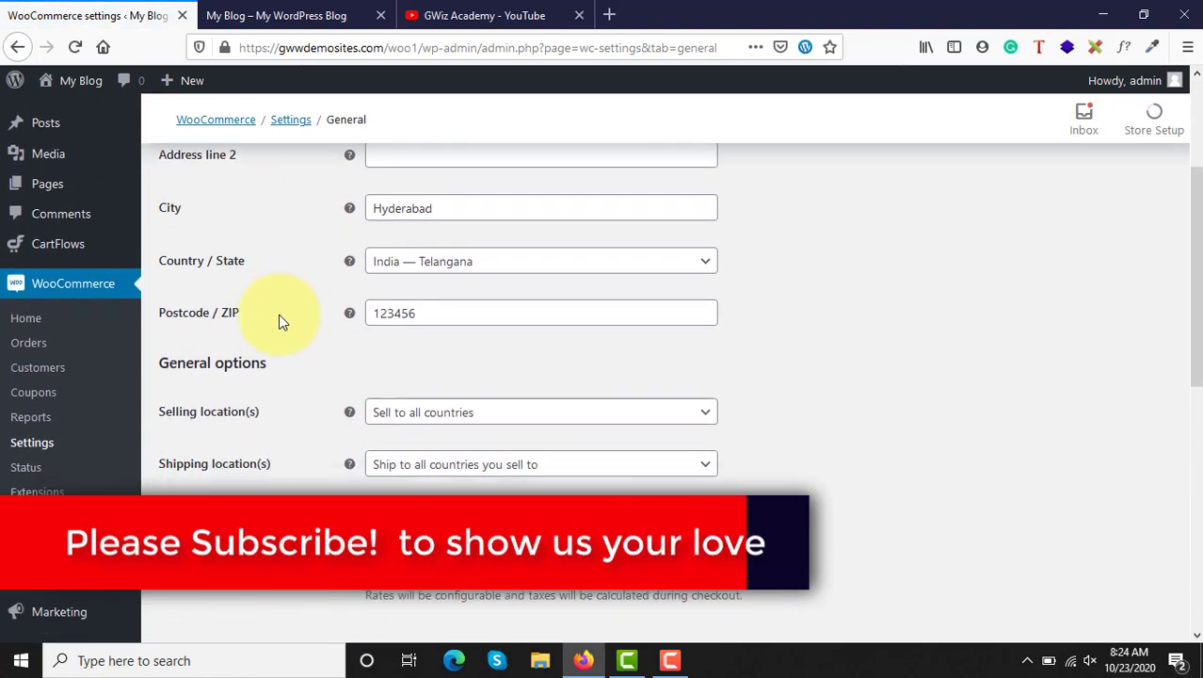
scroll(279, 313, "down", 4)
scroll(279, 313, "up", 8)
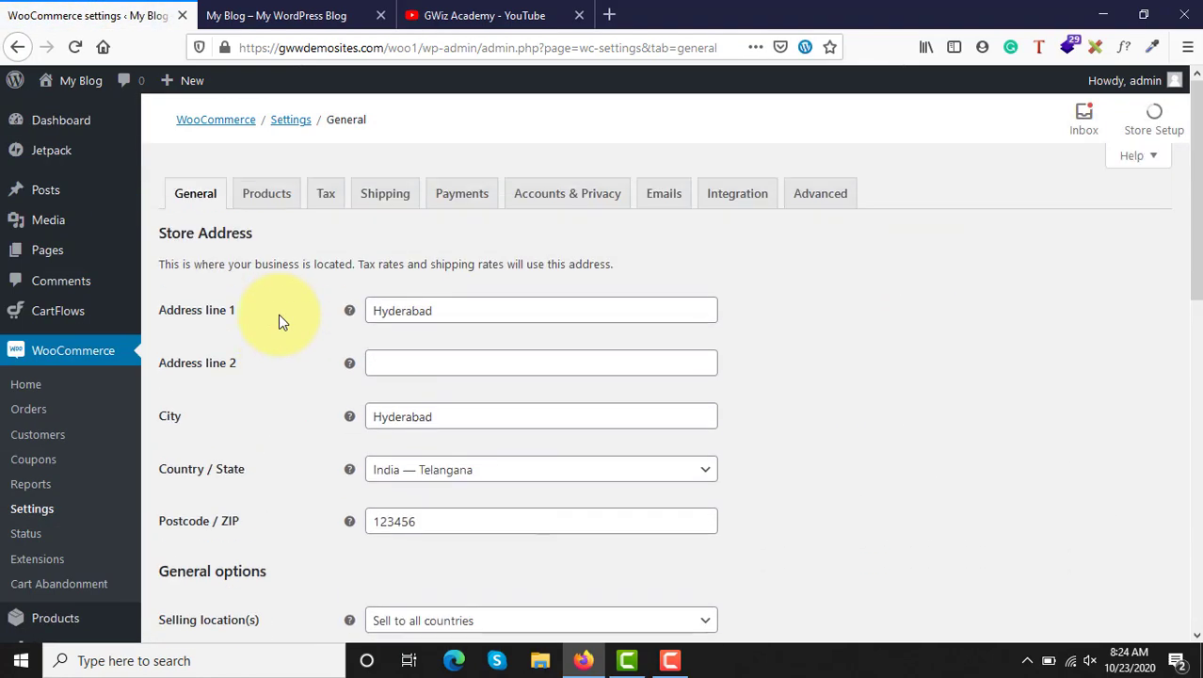
- In the general product settings, assign the last Shop entry of the page list as the shop page
left_click(266, 195)
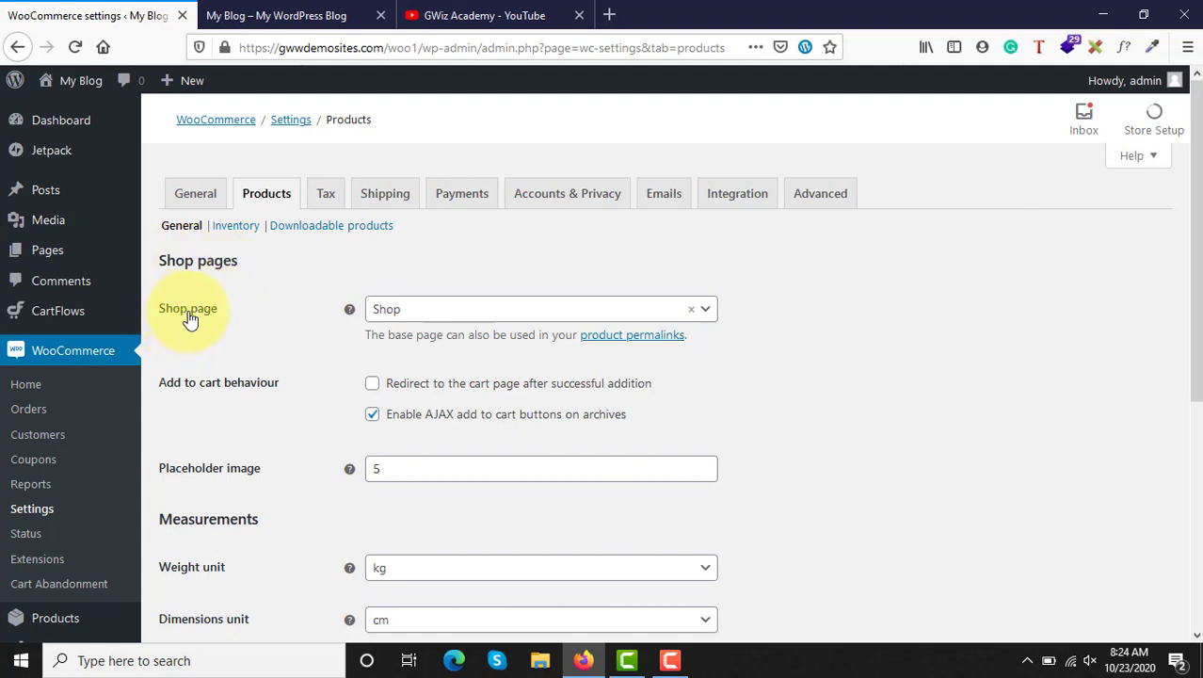
left_click(464, 325)
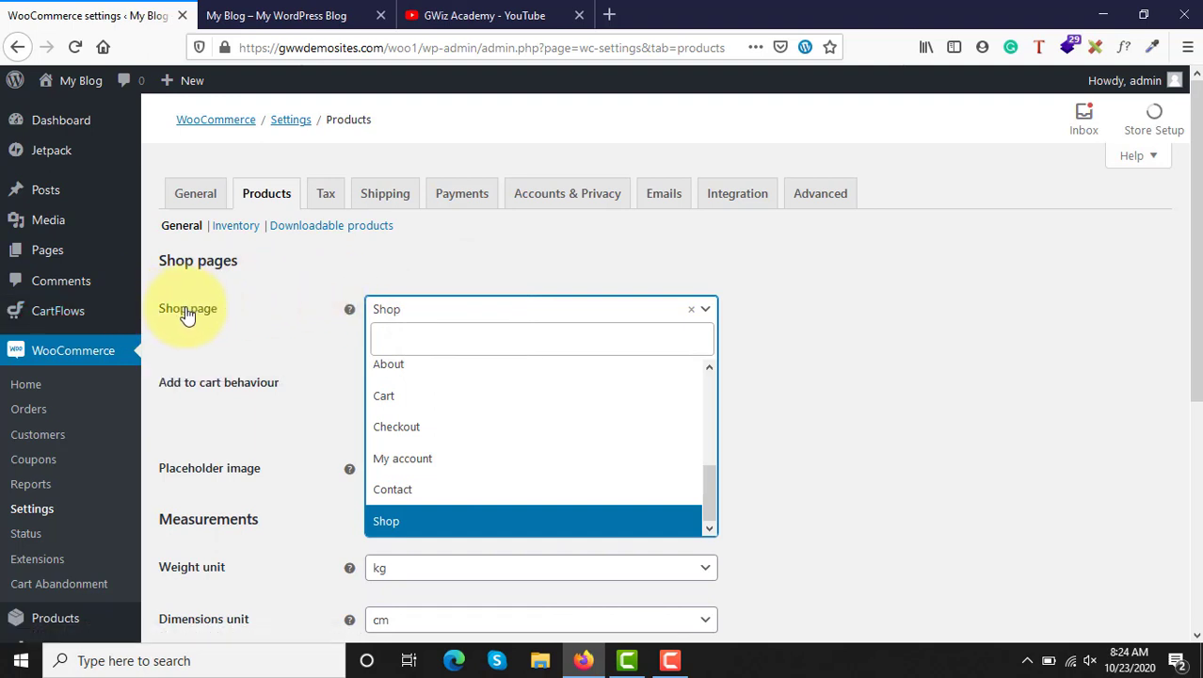
scroll(456, 452, "up", 3)
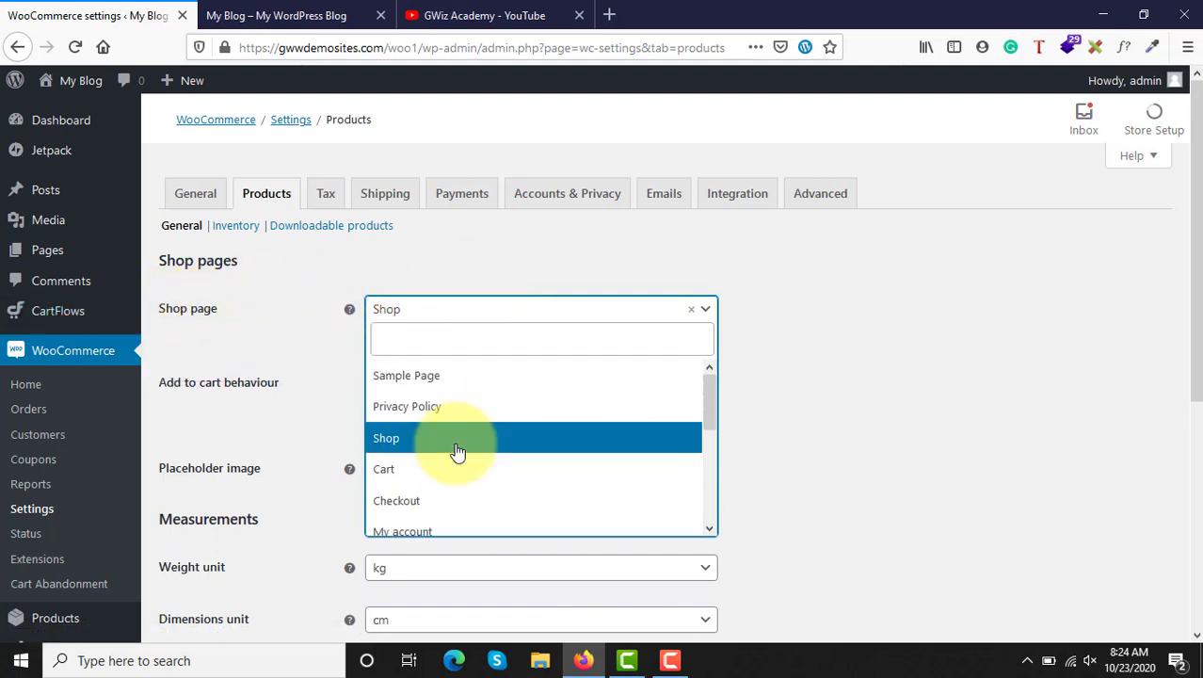
scroll(456, 453, "down", 3)
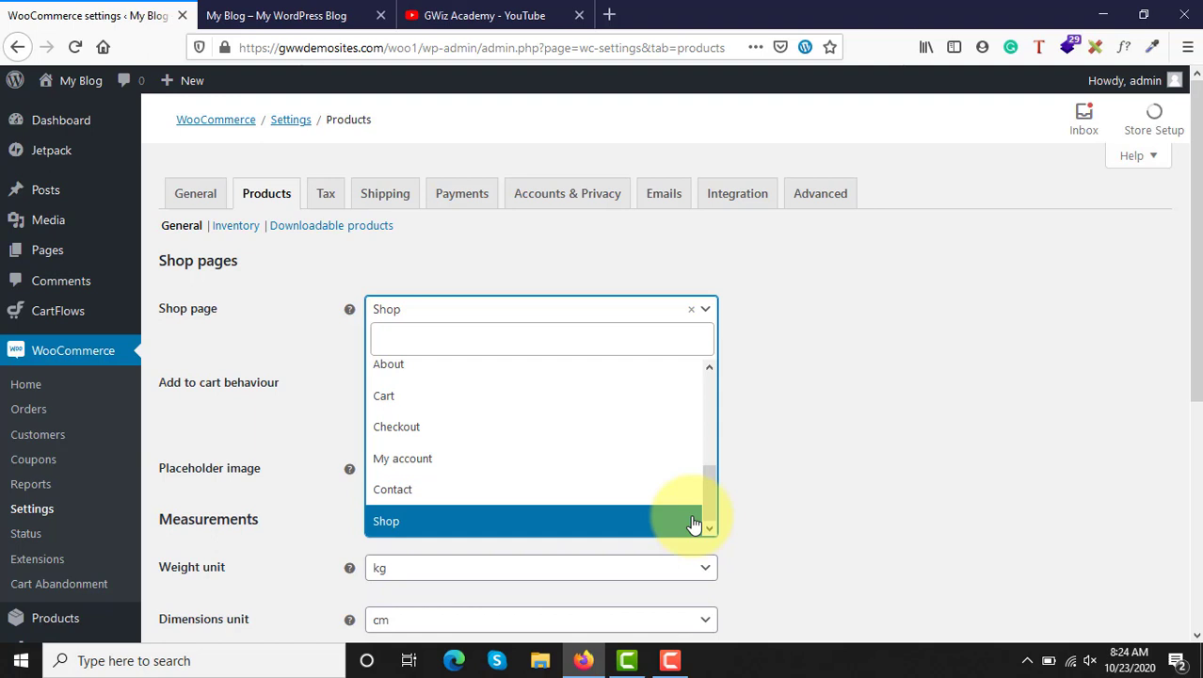
left_click(493, 523)
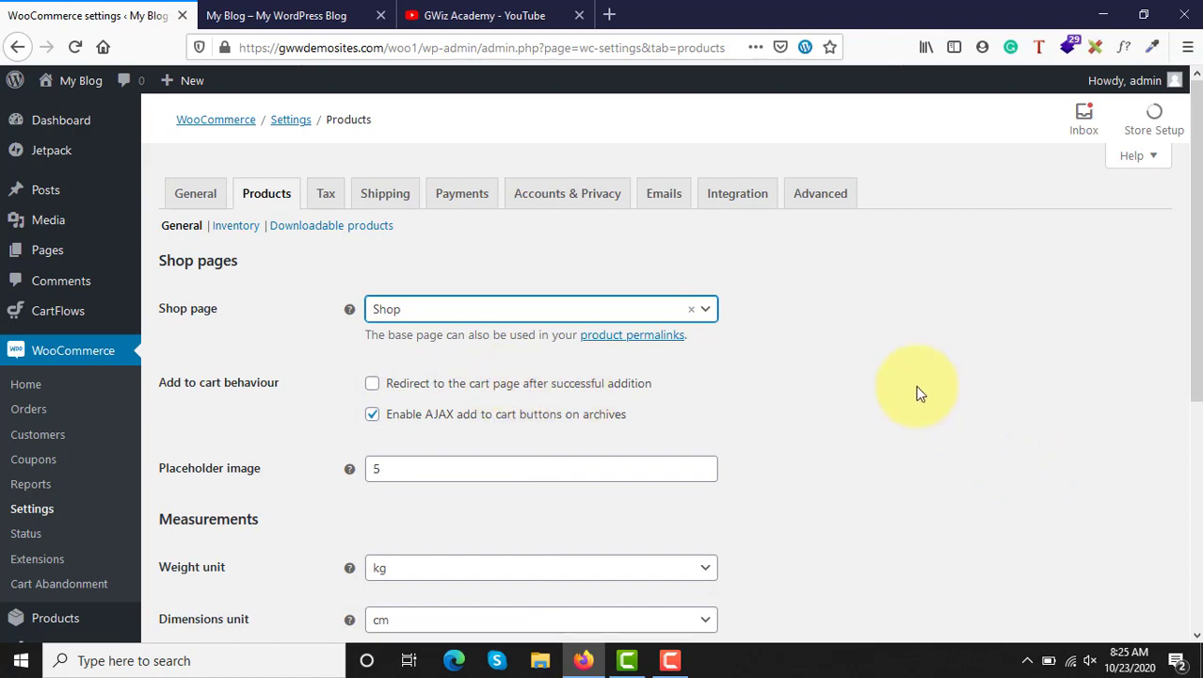
- On the storefront, open the Black Lentils product from Best Selling Products, add one to the cart and check the cart notice
left_click(240, 15)
scroll(819, 391, "down", 8)
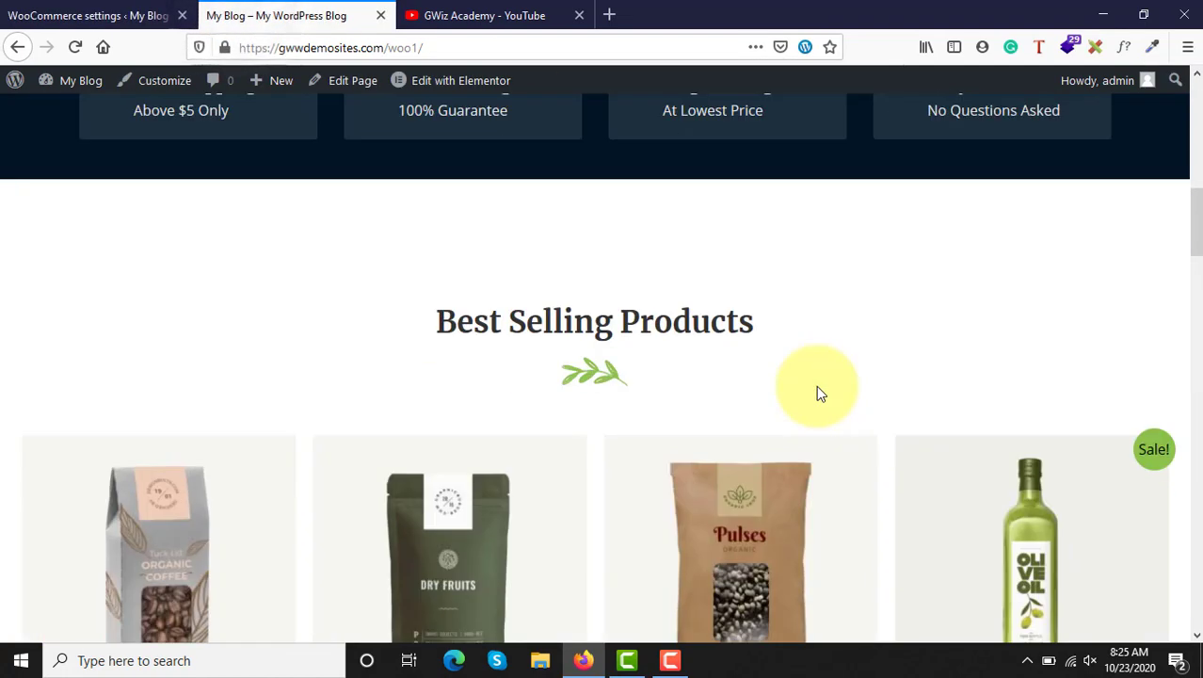
scroll(816, 385, "down", 5)
left_click(727, 261)
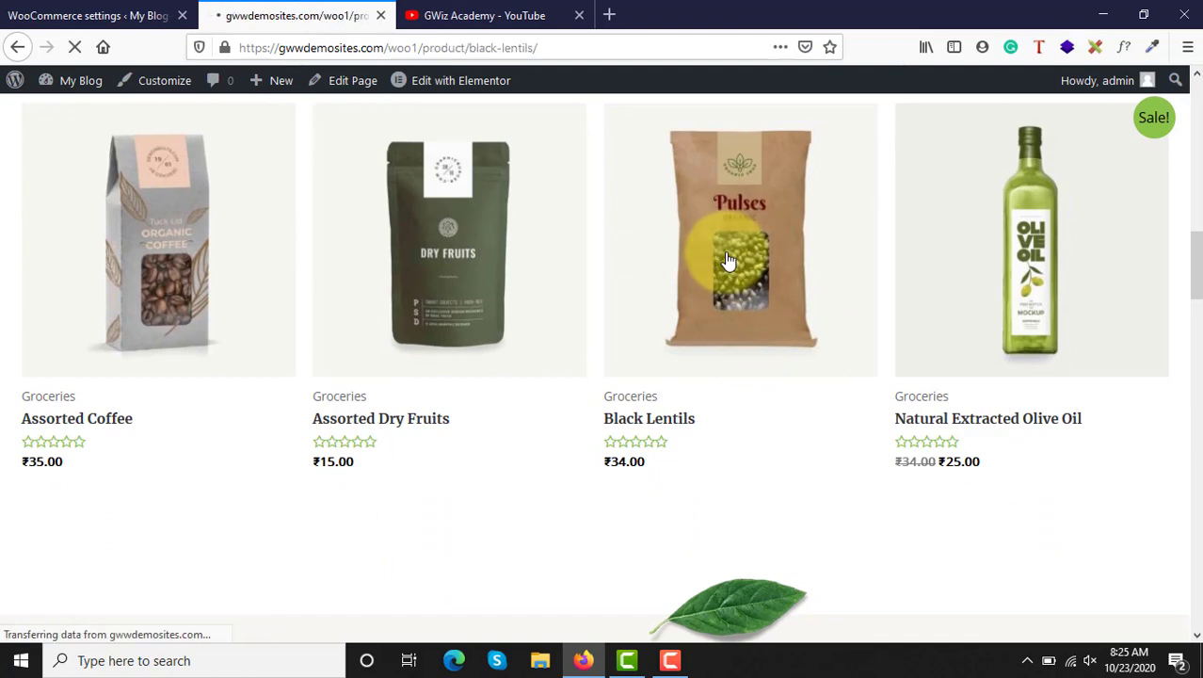
scroll(725, 254, "down", 2)
scroll(729, 259, "down", 1)
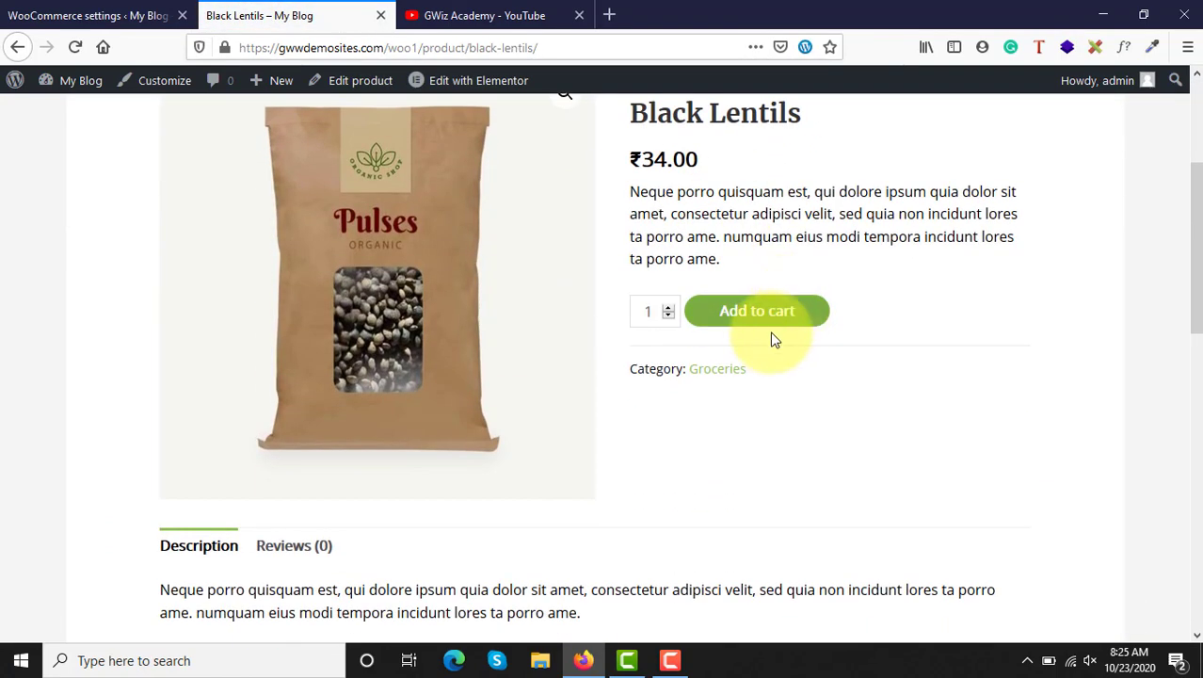
left_click(754, 332)
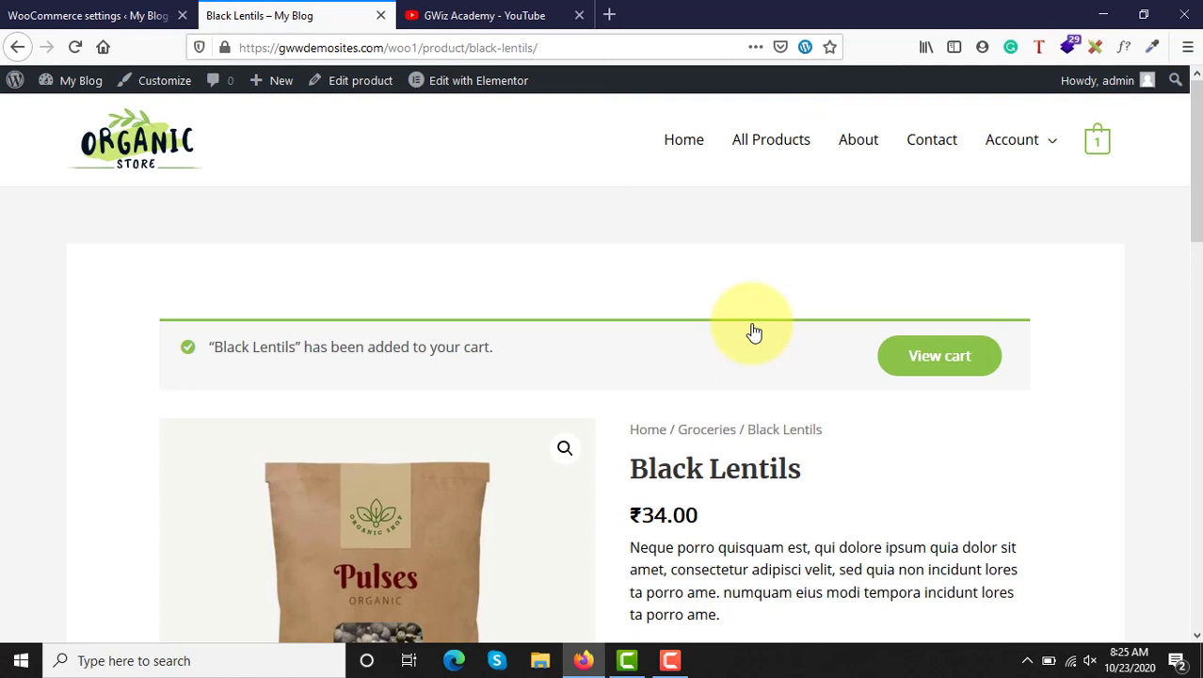
scroll(848, 378, "down", 3)
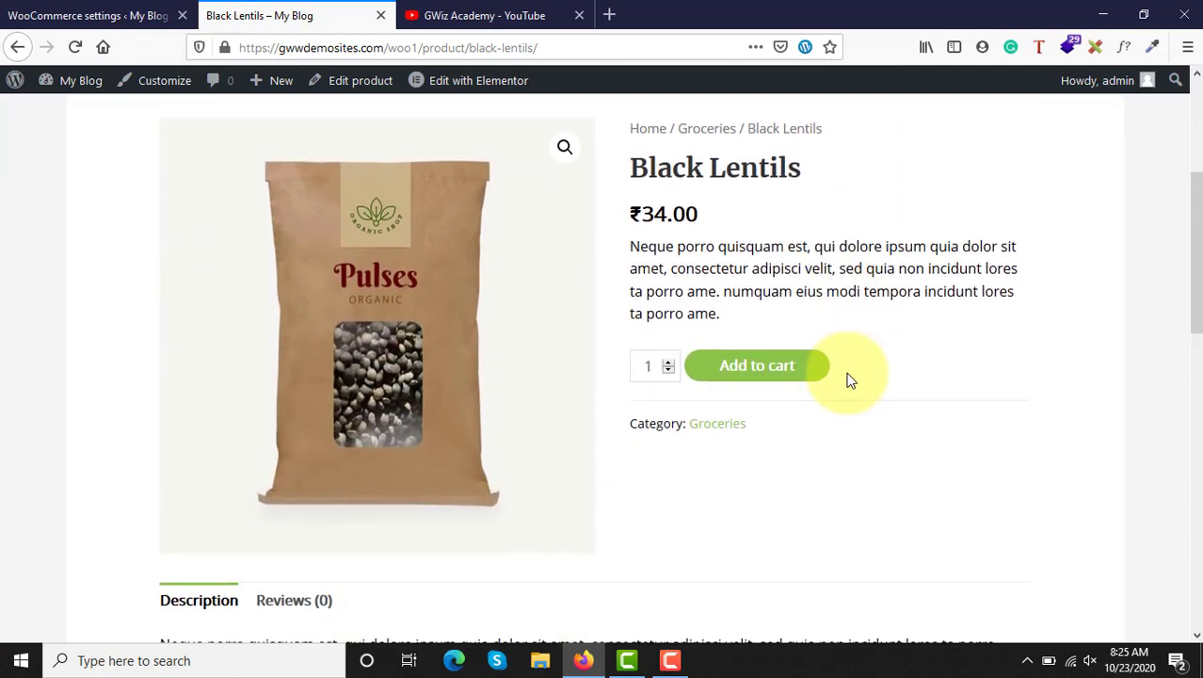
scroll(848, 378, "up", 2)
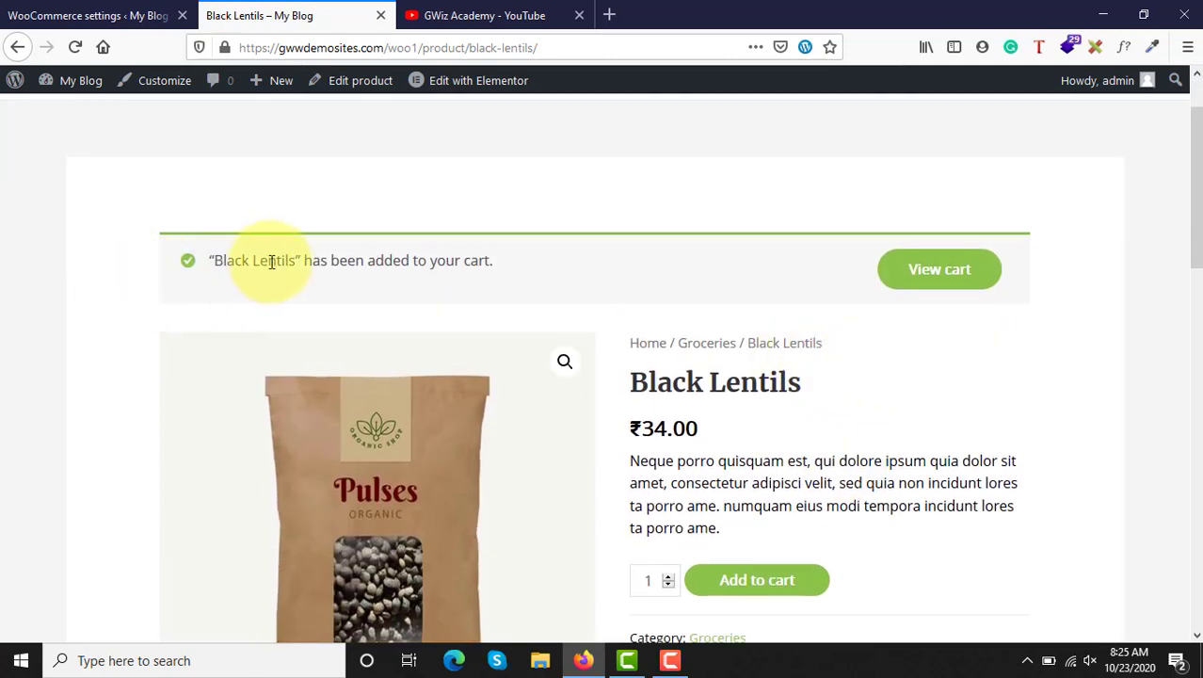
left_click_drag(340, 250, 500, 268)
left_click(499, 268)
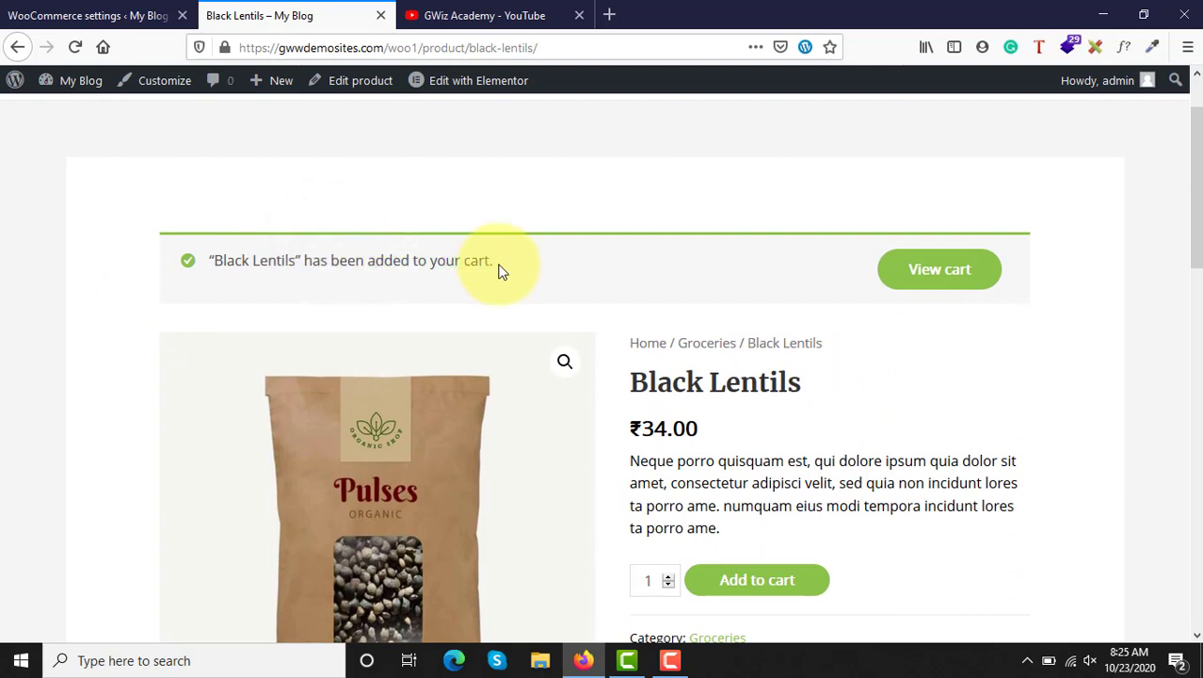
- Back in the product settings, enable redirecting to the cart page after successful addition and save the changes
left_click(42, 15)
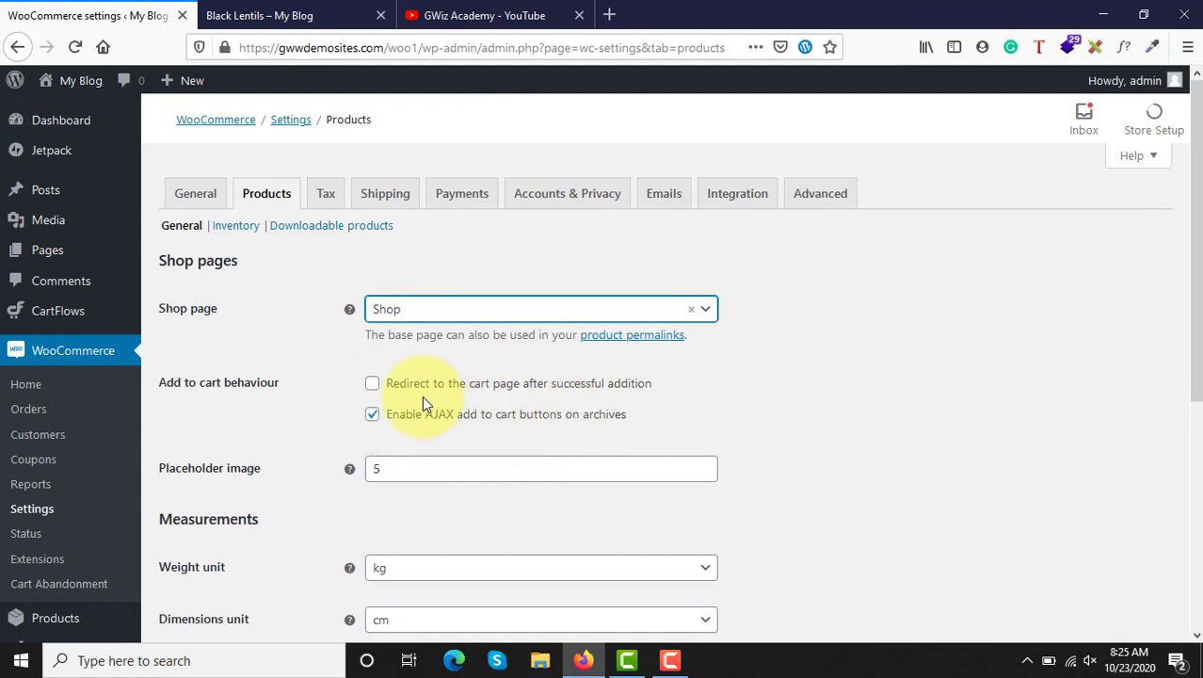
left_click(371, 384)
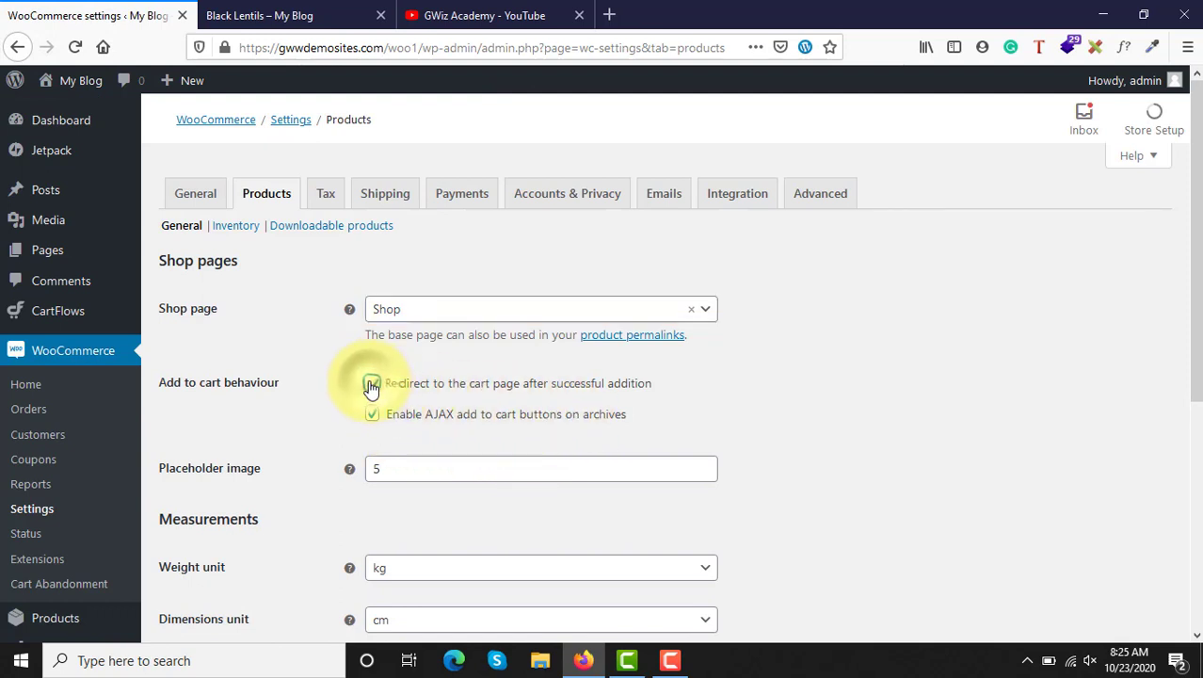
scroll(428, 455, "down", 4)
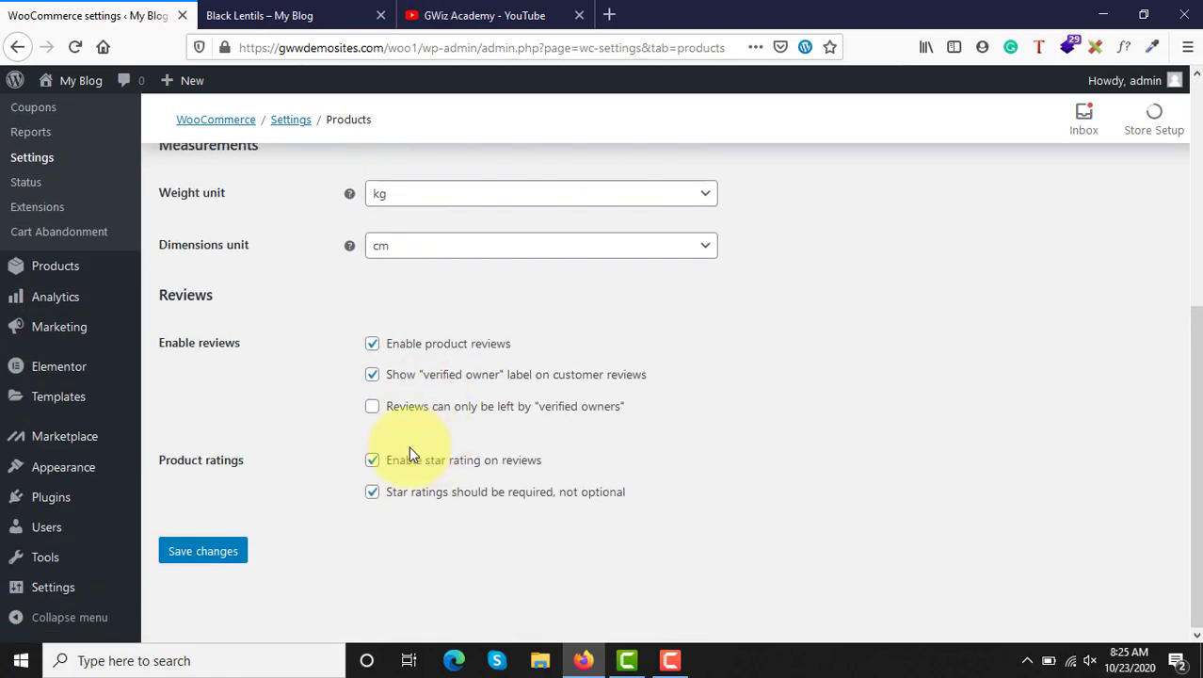
left_click(203, 563)
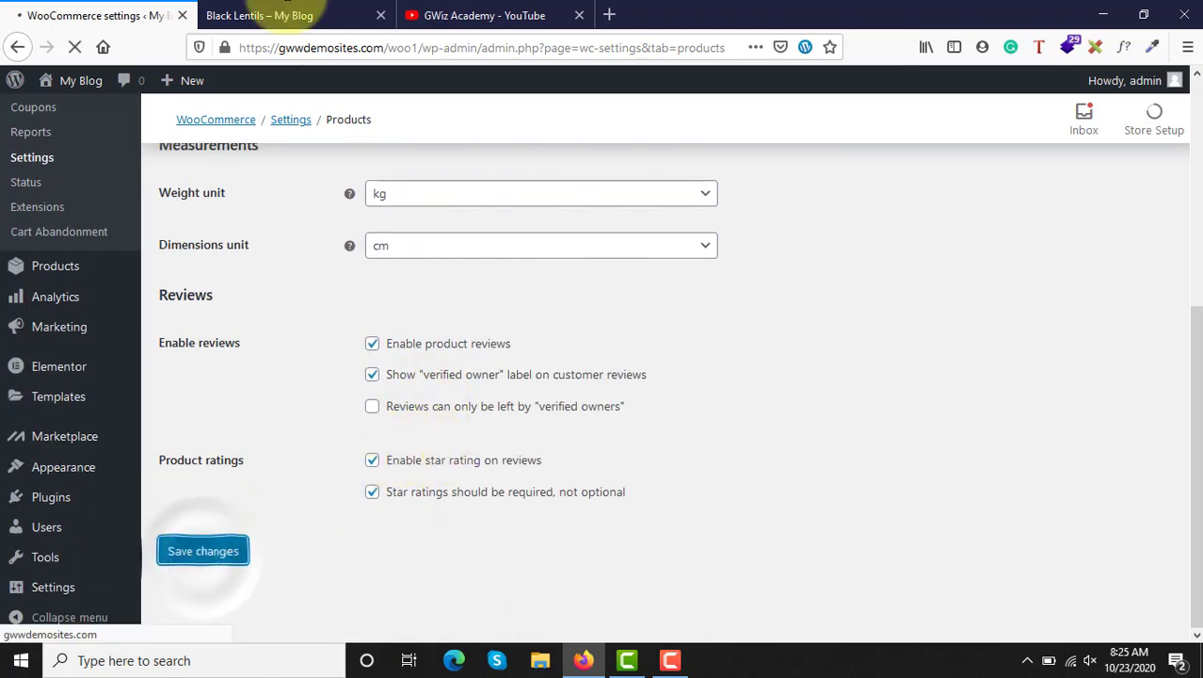
- Reload the Black Lentils product page on the storefront, resend the add-to-cart request and examine the cart page
left_click(296, 15)
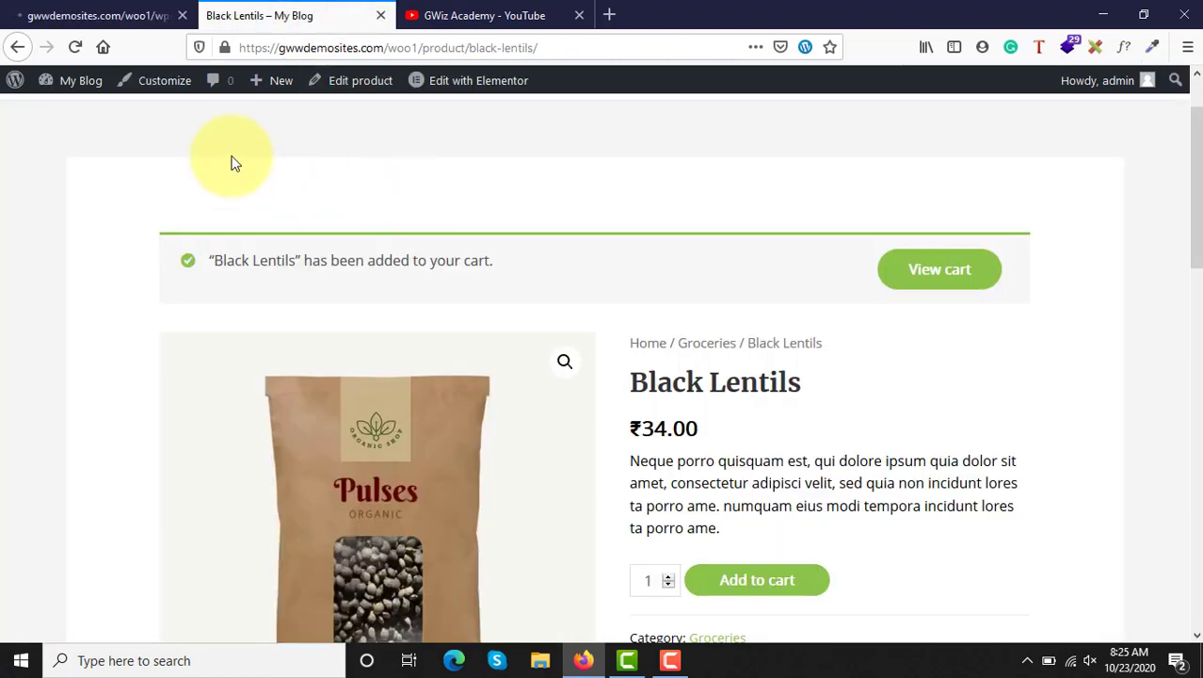
left_click(74, 48)
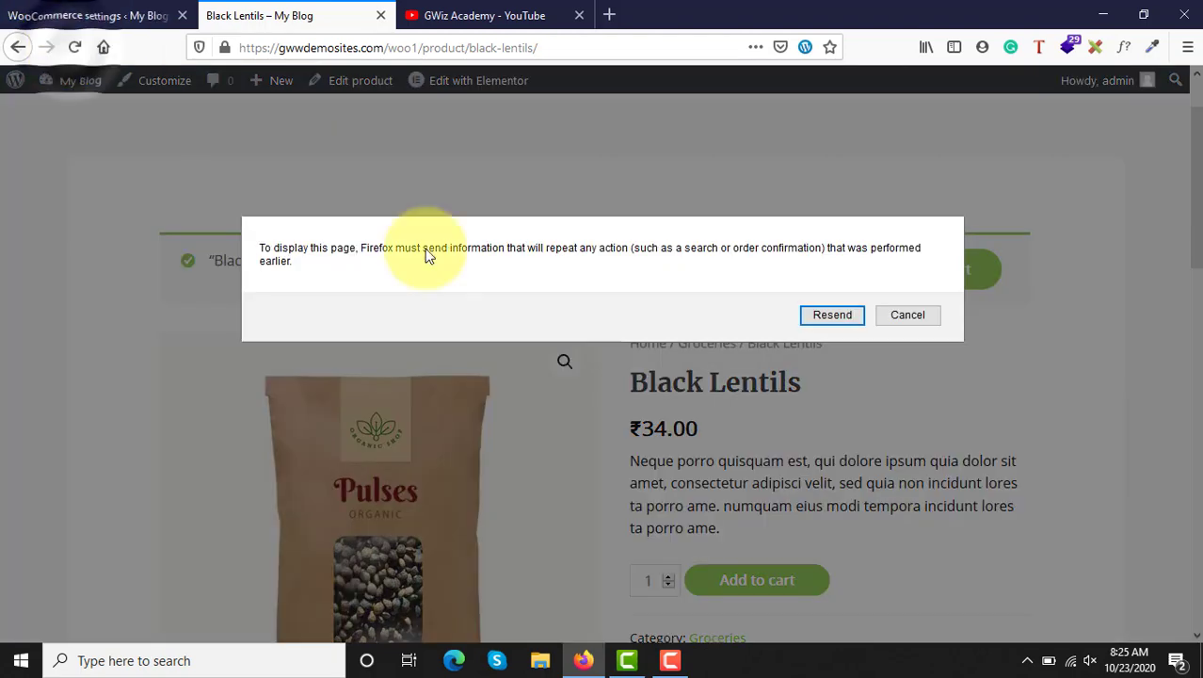
left_click(807, 325)
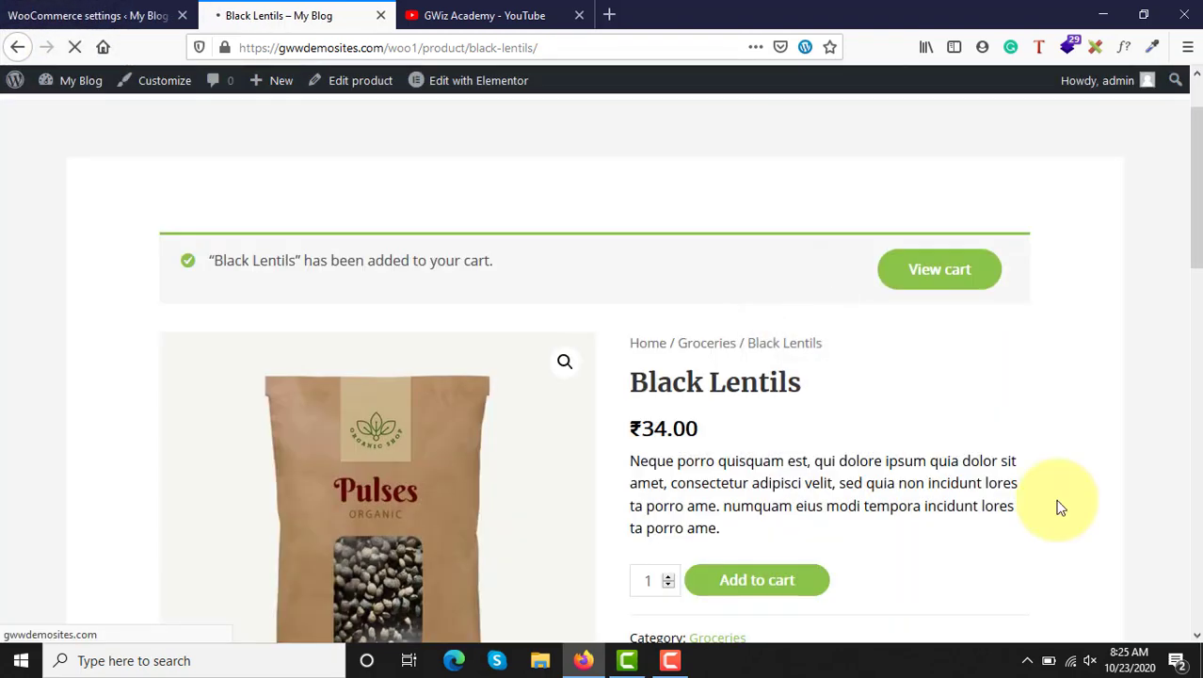
scroll(1061, 508, "down", 5)
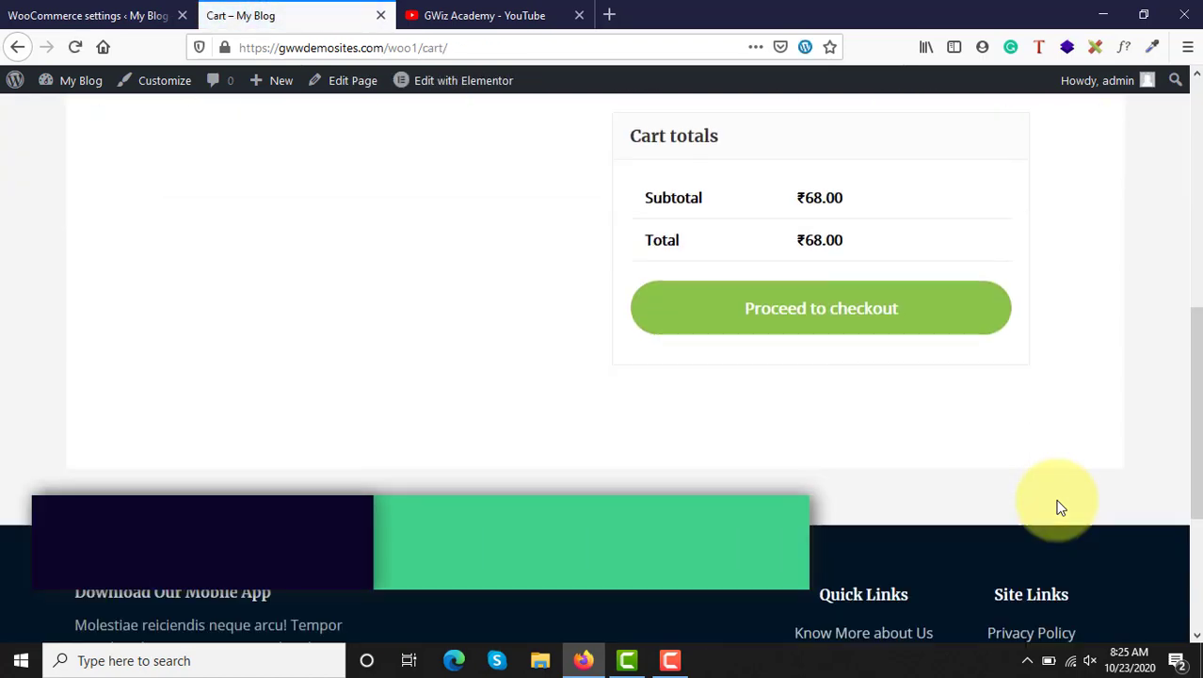
scroll(1061, 508, "down", 3)
scroll(1061, 508, "up", 10)
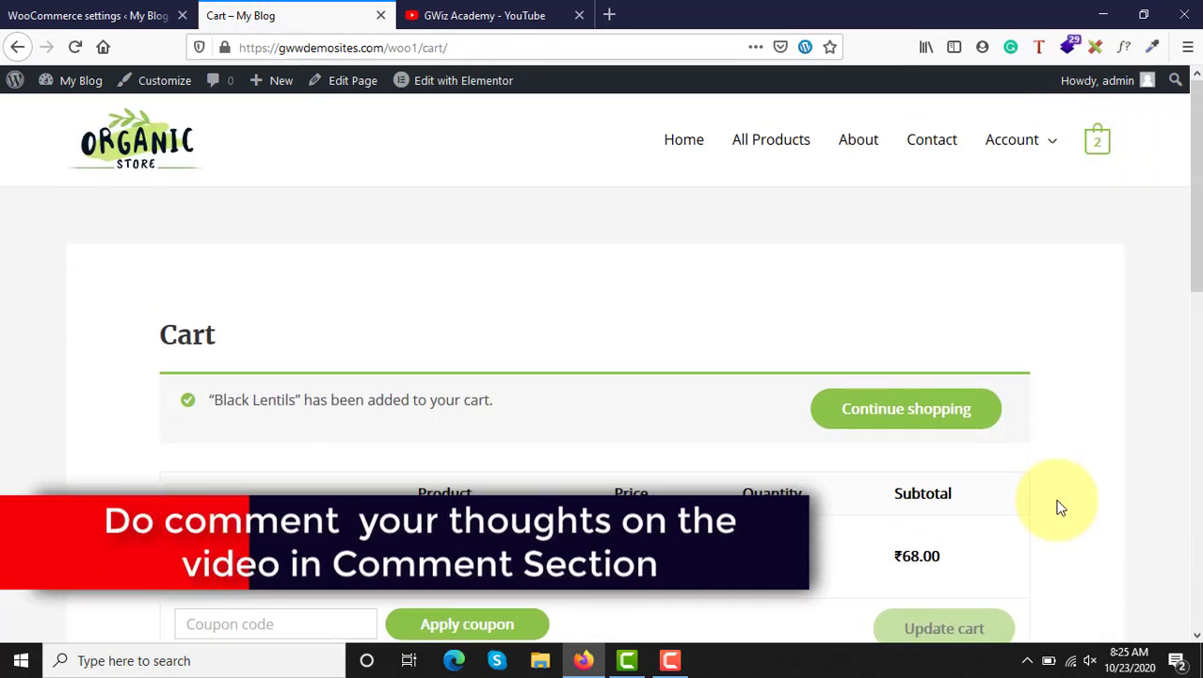
scroll(1061, 508, "down", 1)
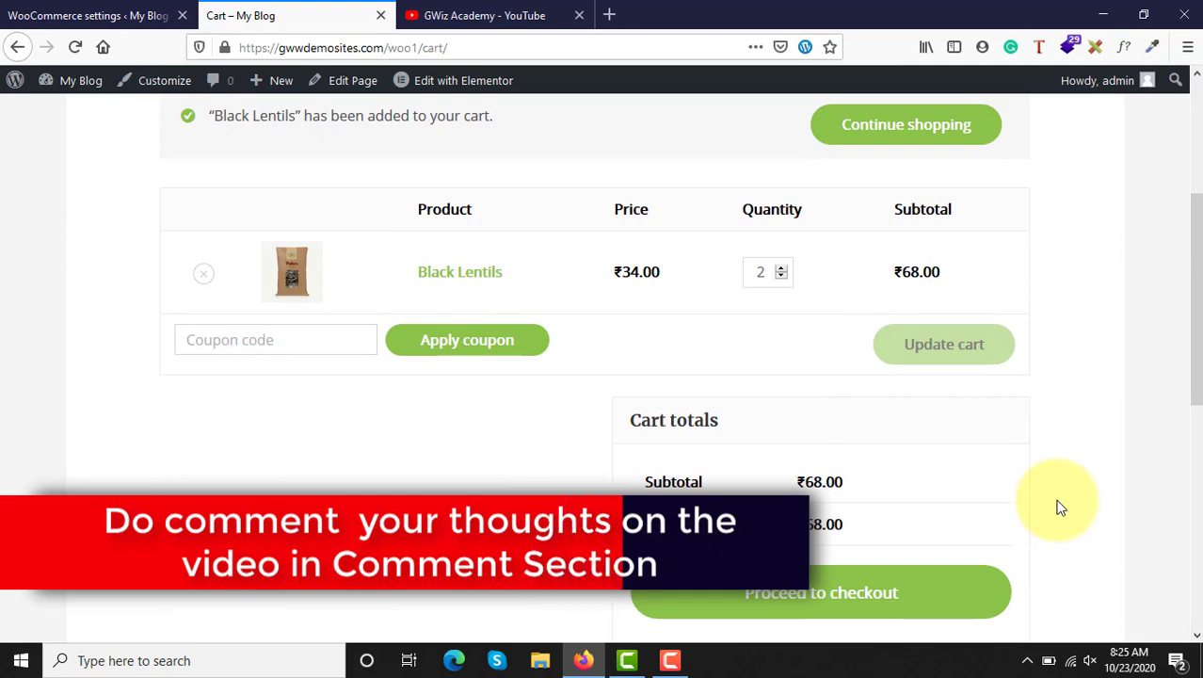
scroll(1056, 506, "up", 3)
scroll(429, 271, "up", 2)
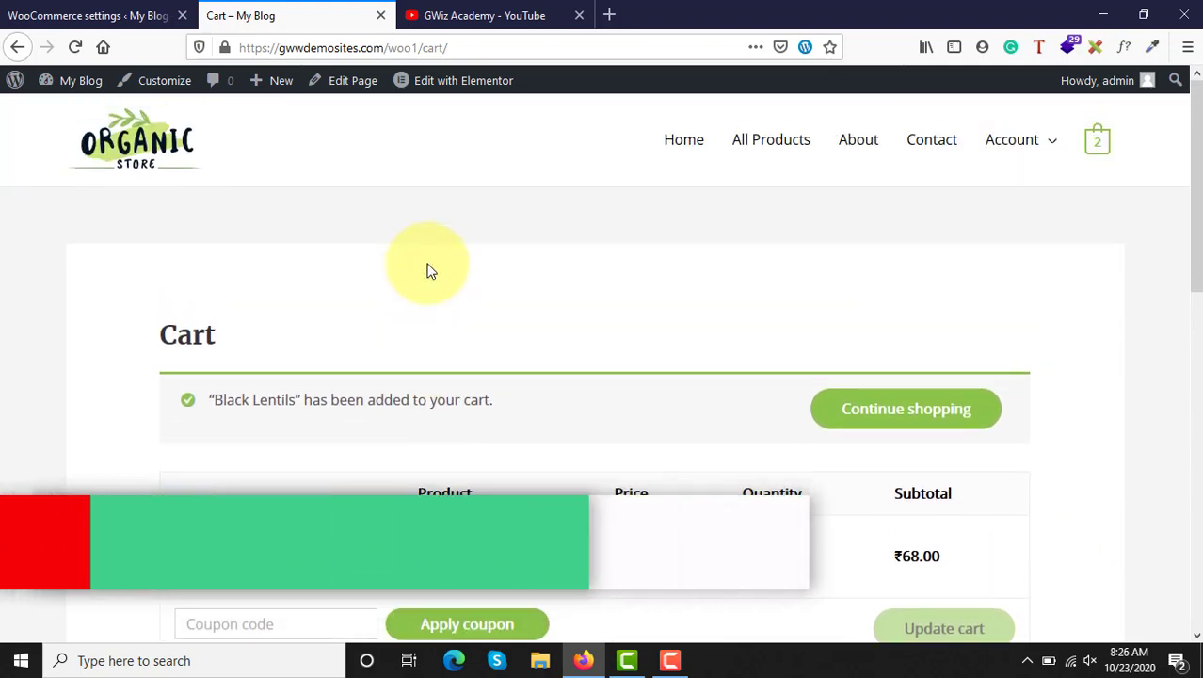
scroll(428, 271, "down", 10)
scroll(429, 272, "up", 10)
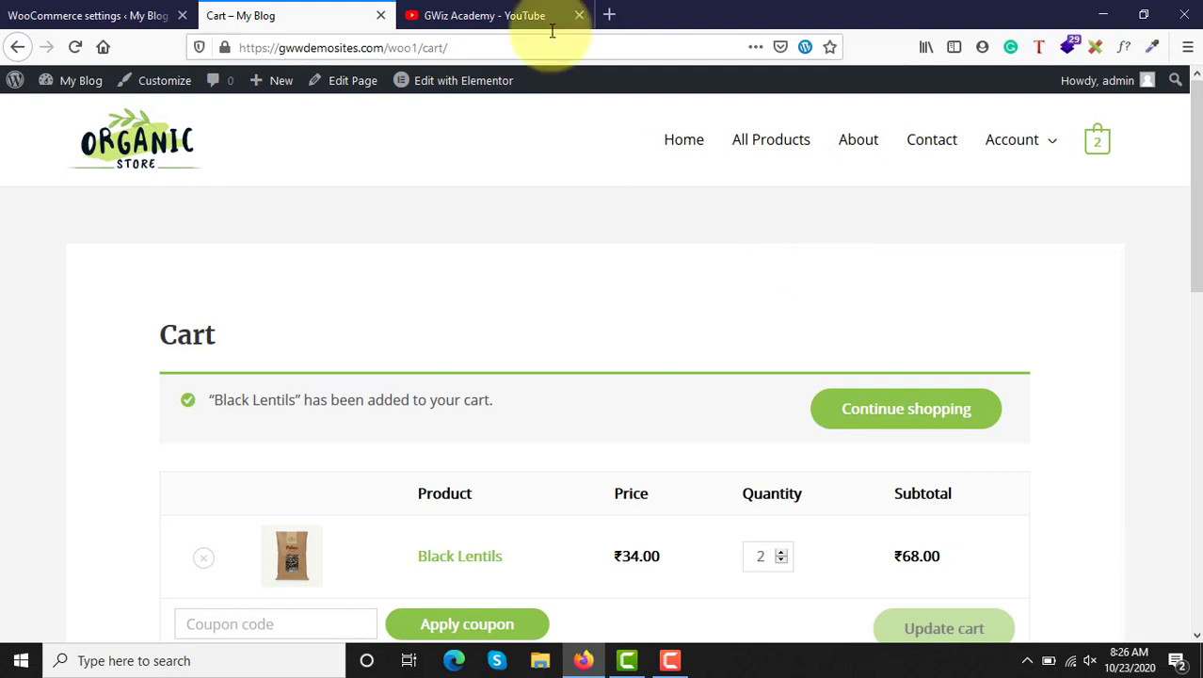
- Recheck the storefront cart against the product settings and disable redirecting to the cart page after successful addition
left_click(26, 15)
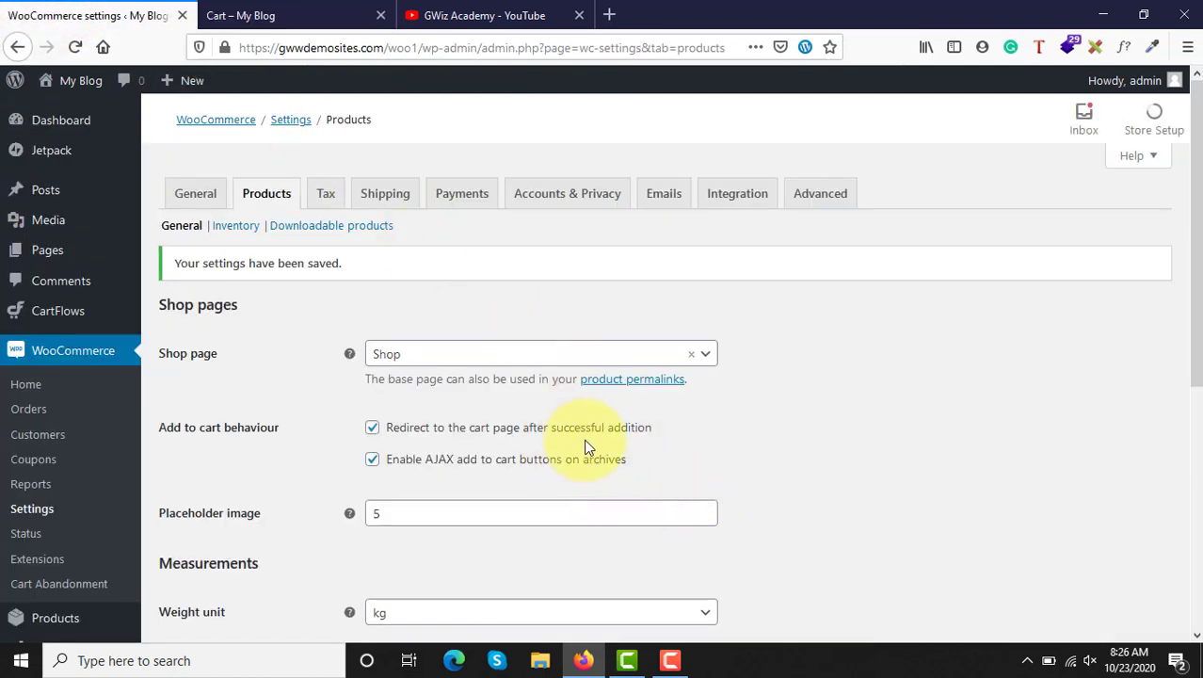
left_click(226, 9)
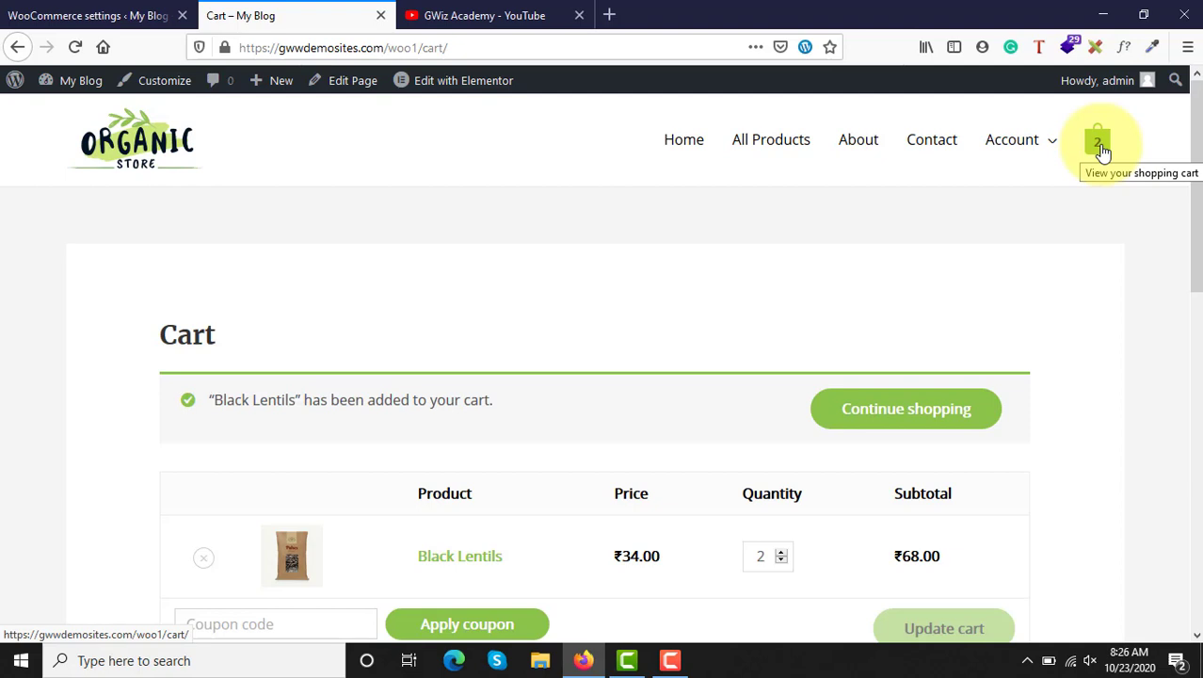
left_click(38, 15)
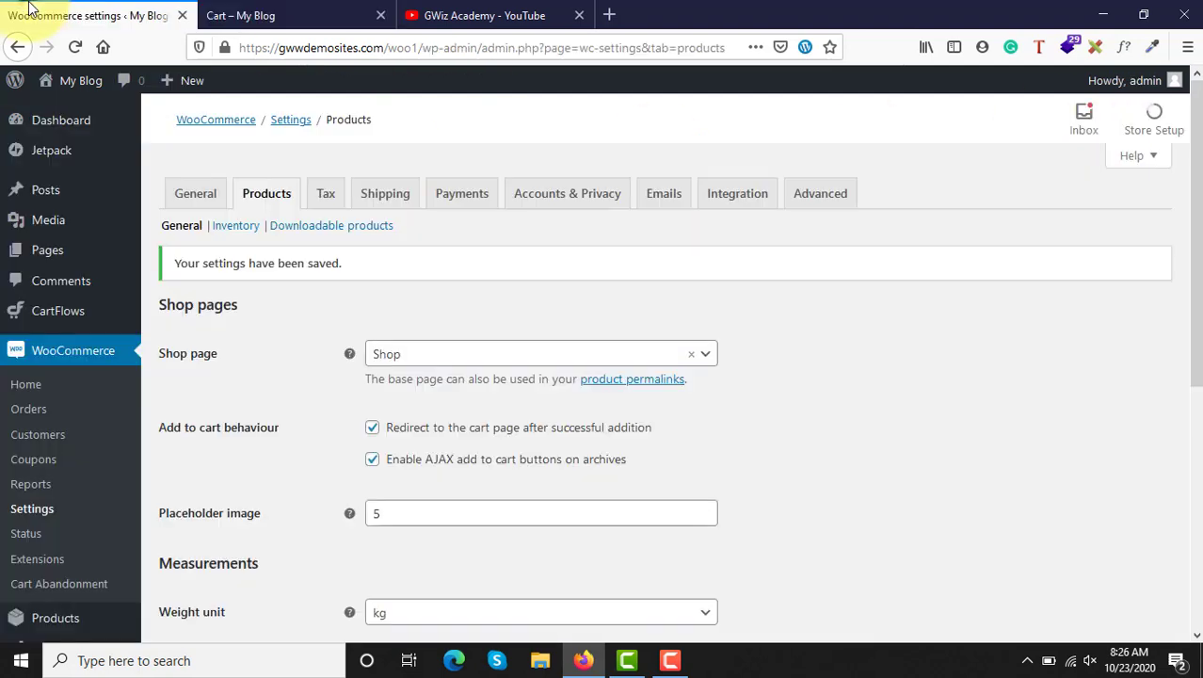
left_click(373, 428)
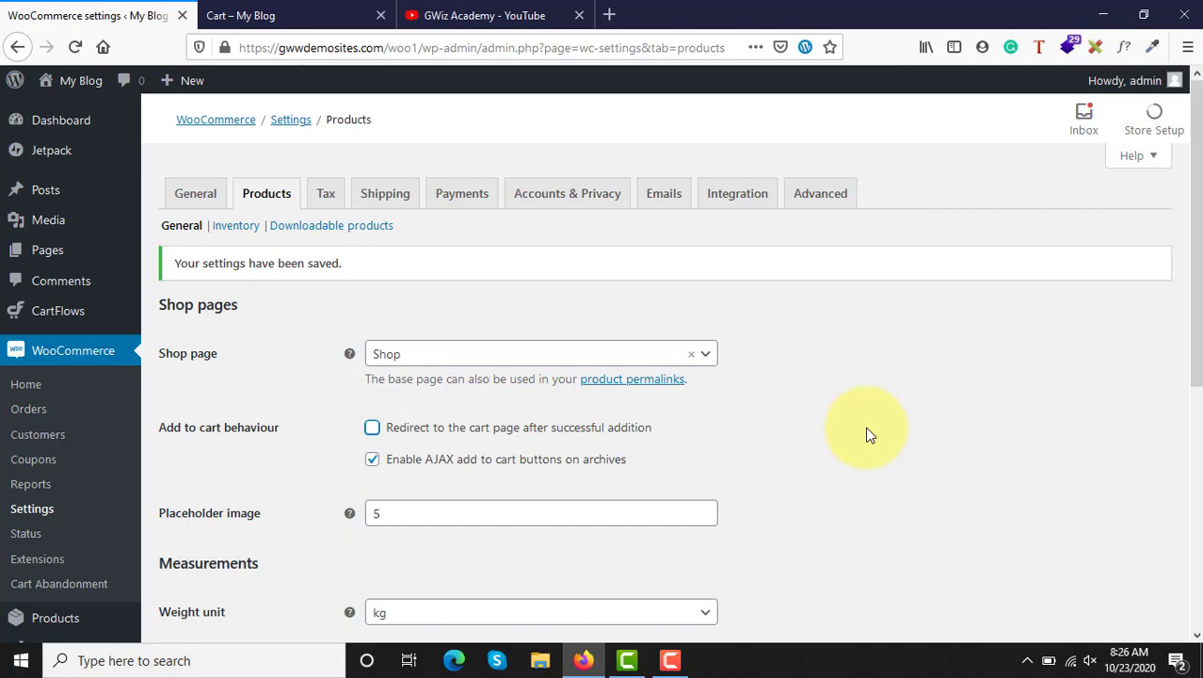
- Examine the Placeholder image setting and its help text, and reload the product settings page without saving
scroll(866, 428, "down", 4)
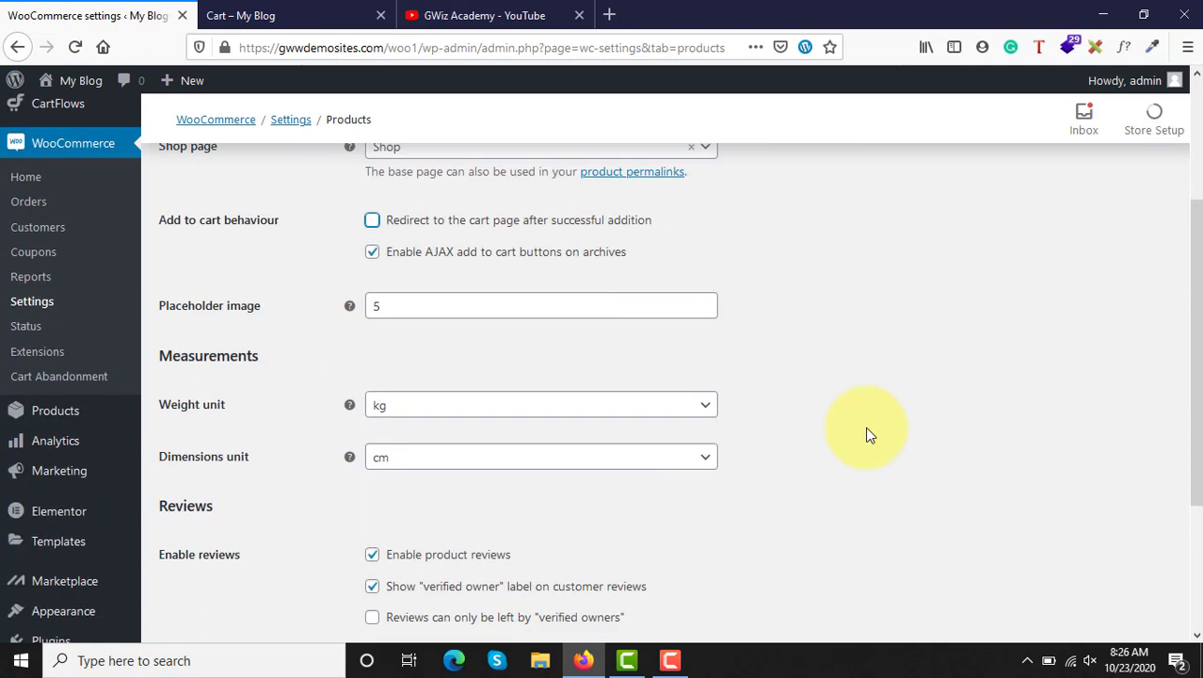
left_click(408, 311)
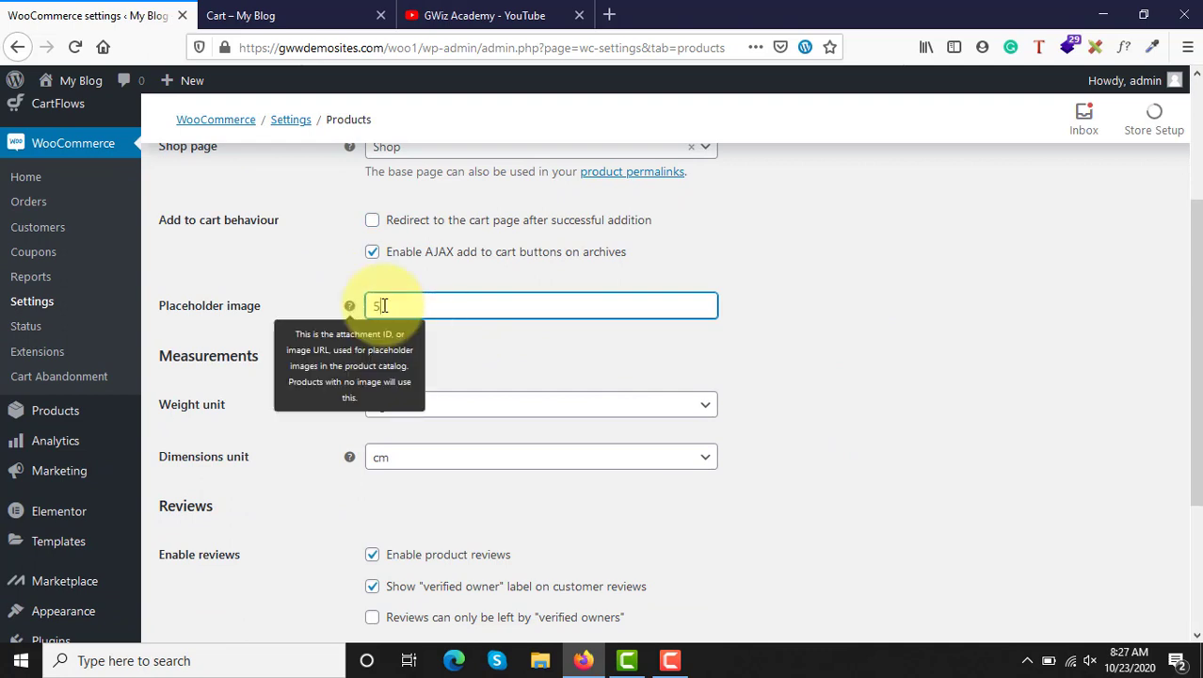
double_click(383, 304)
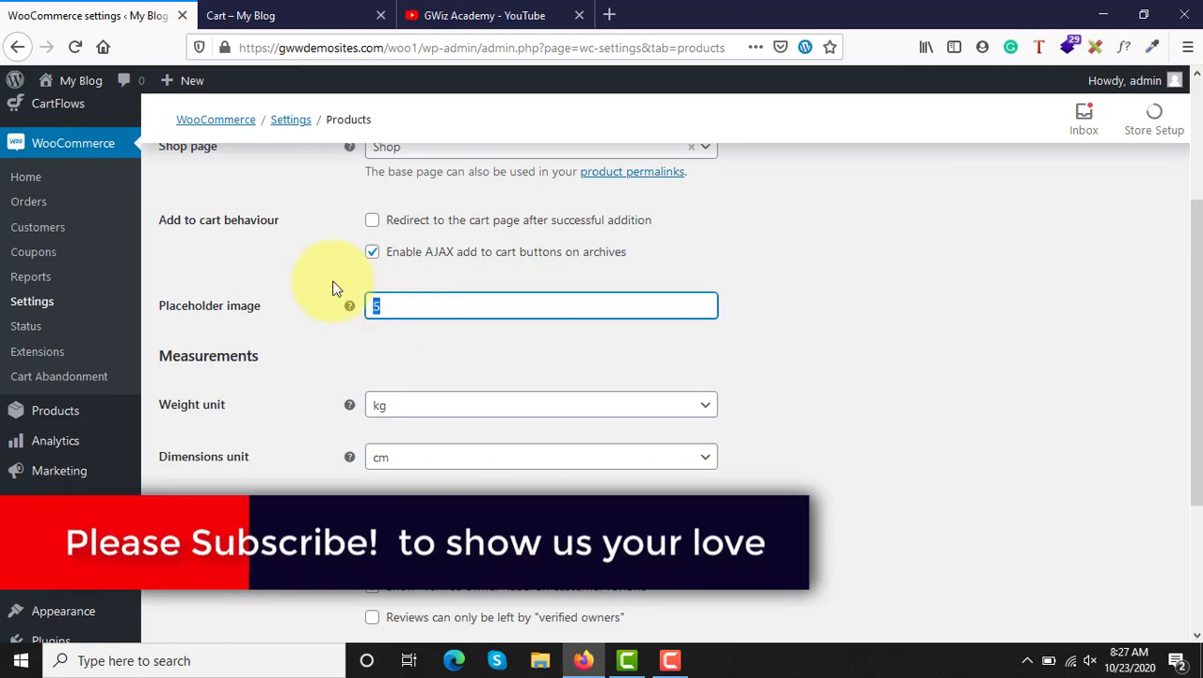
scroll(13, 160, "up", 5)
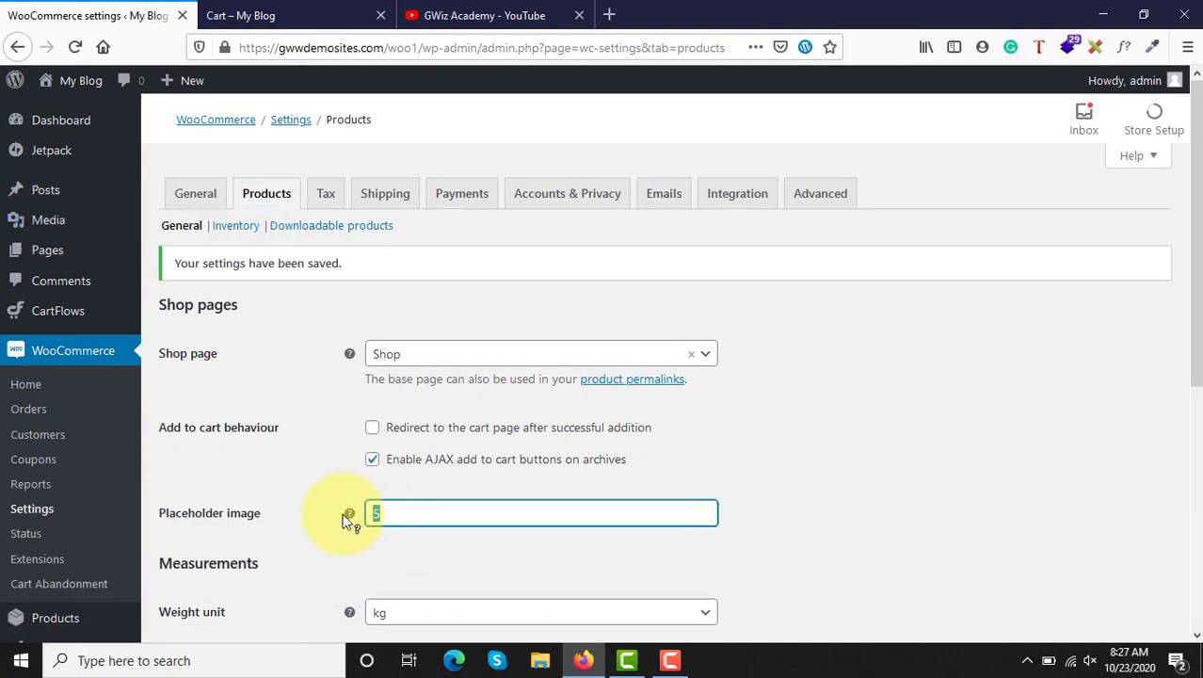
mouse_move(351, 513)
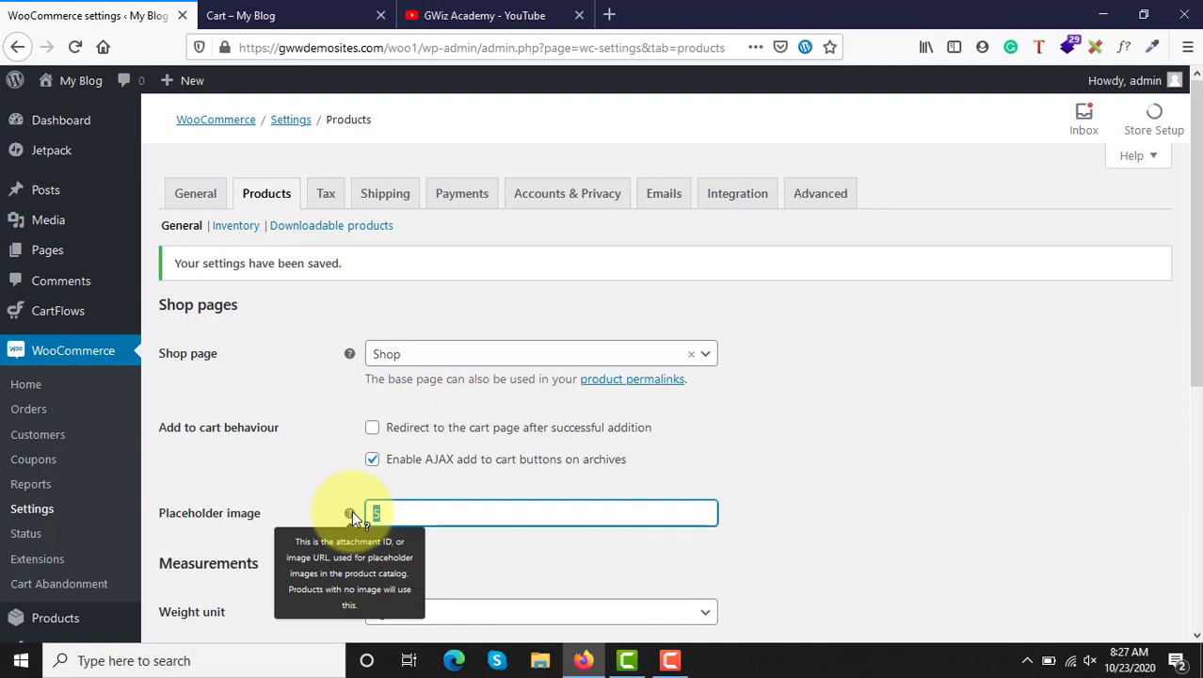
left_click(298, 497)
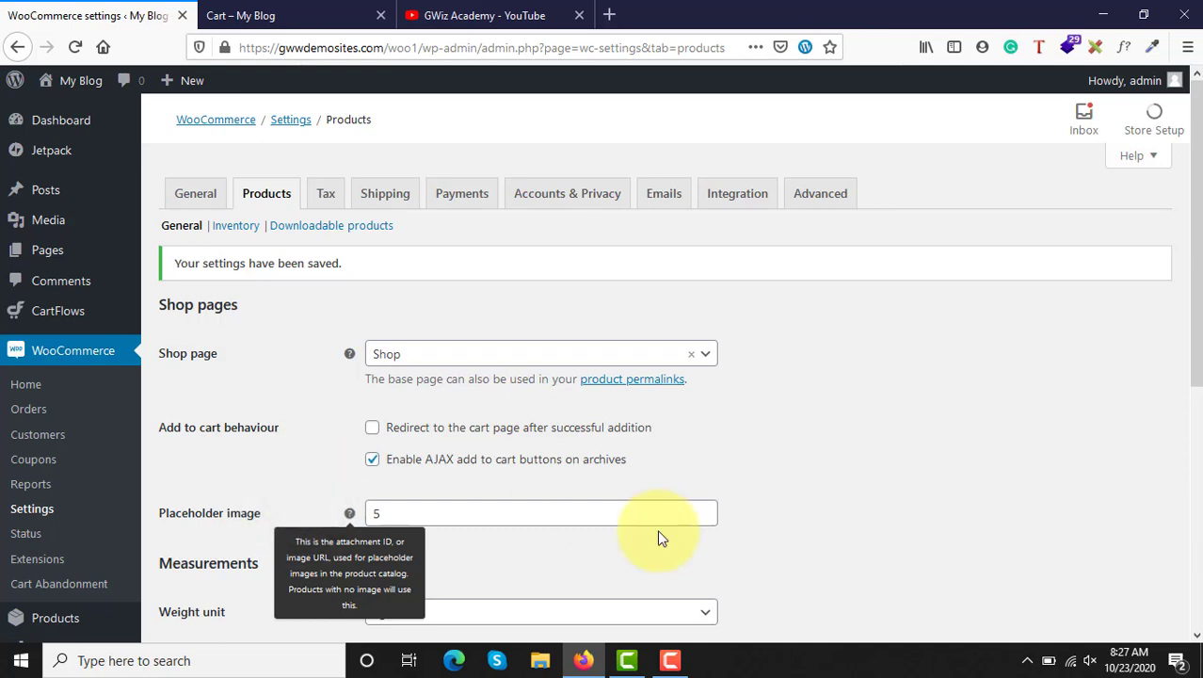
scroll(659, 527, "down", 2)
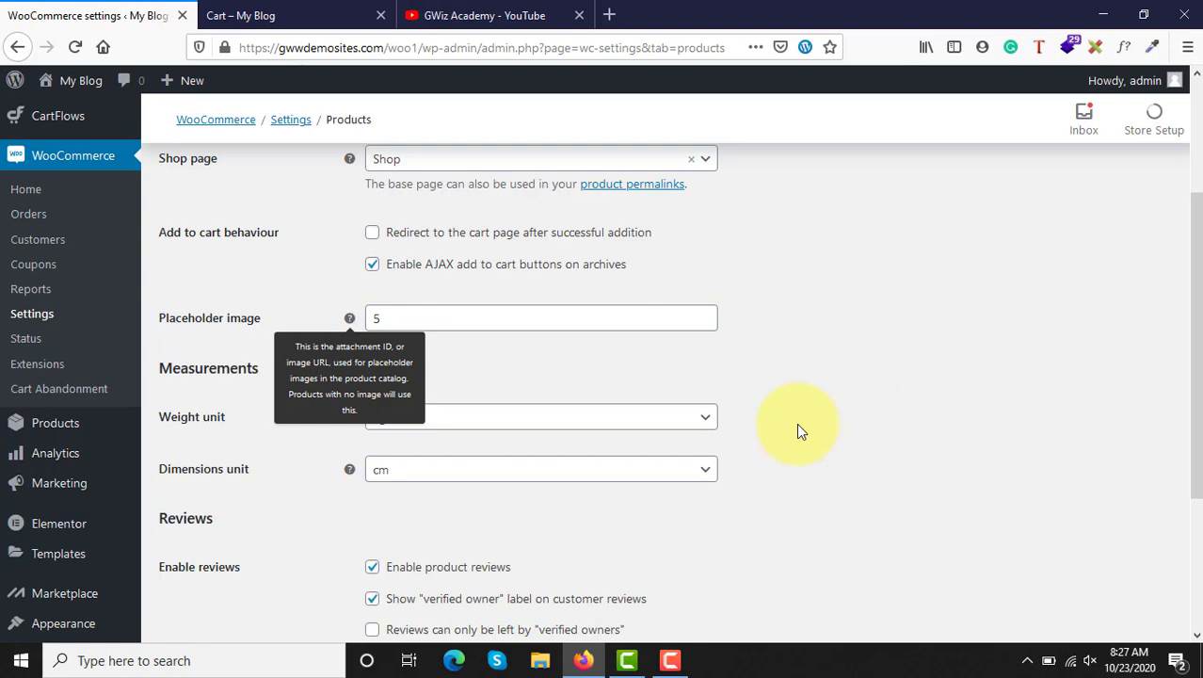
scroll(796, 422, "down", 2)
scroll(796, 422, "up", 3)
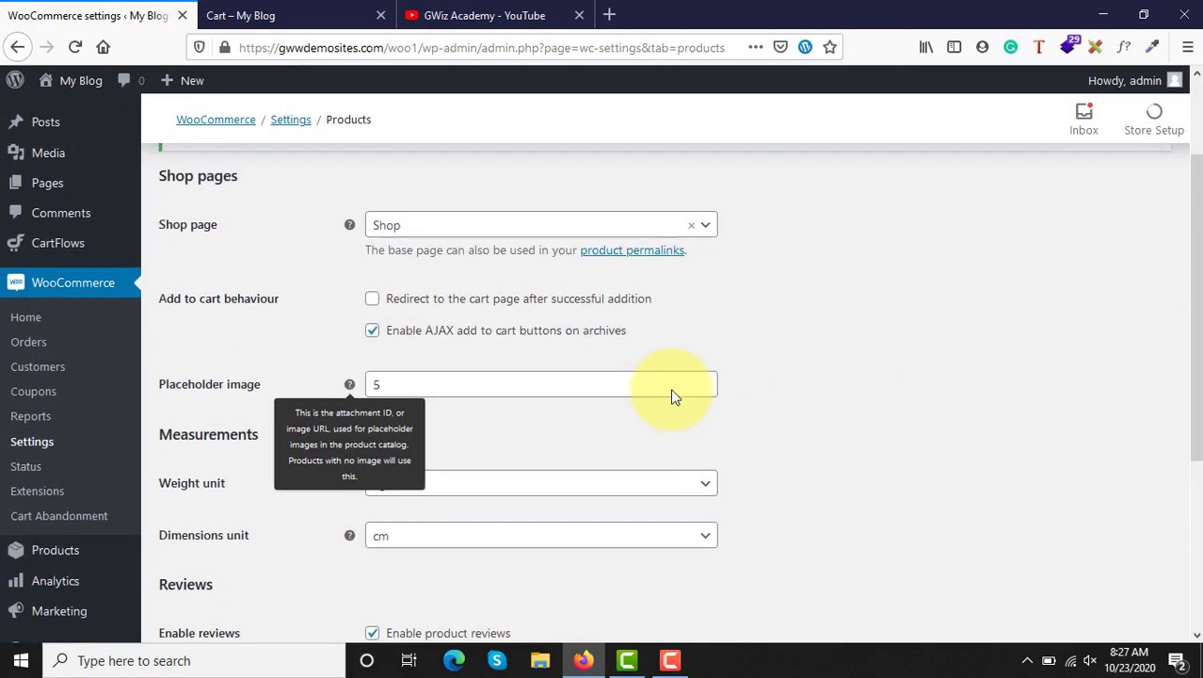
left_click(74, 48)
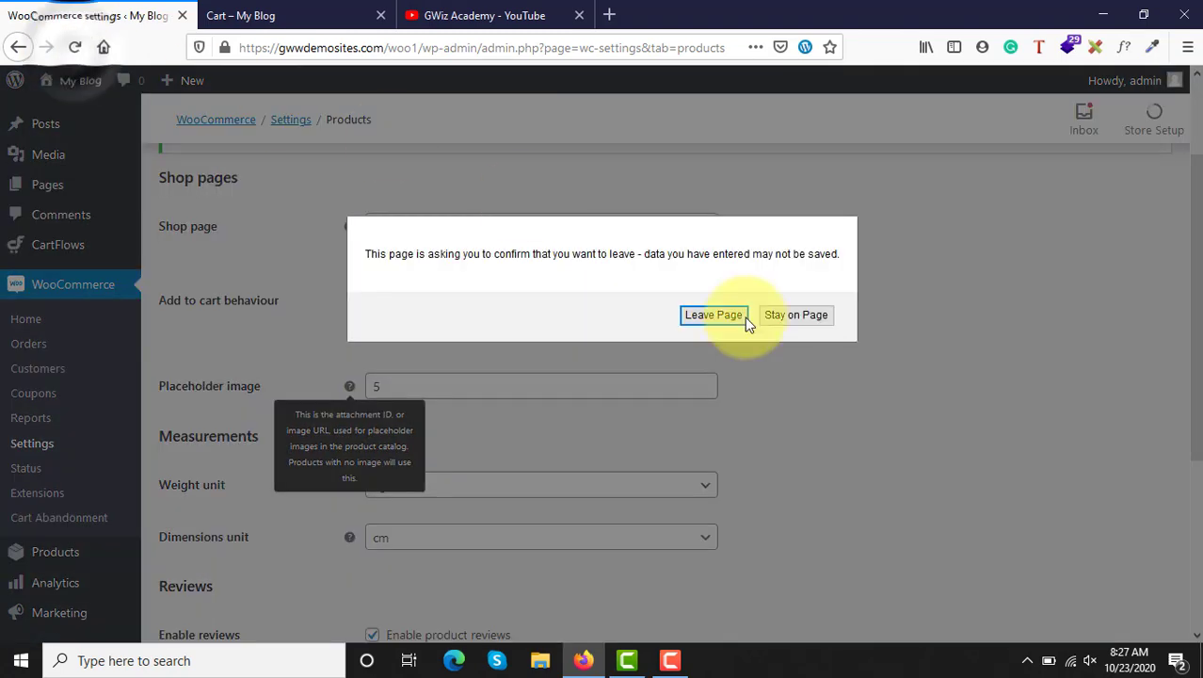
left_click(719, 314)
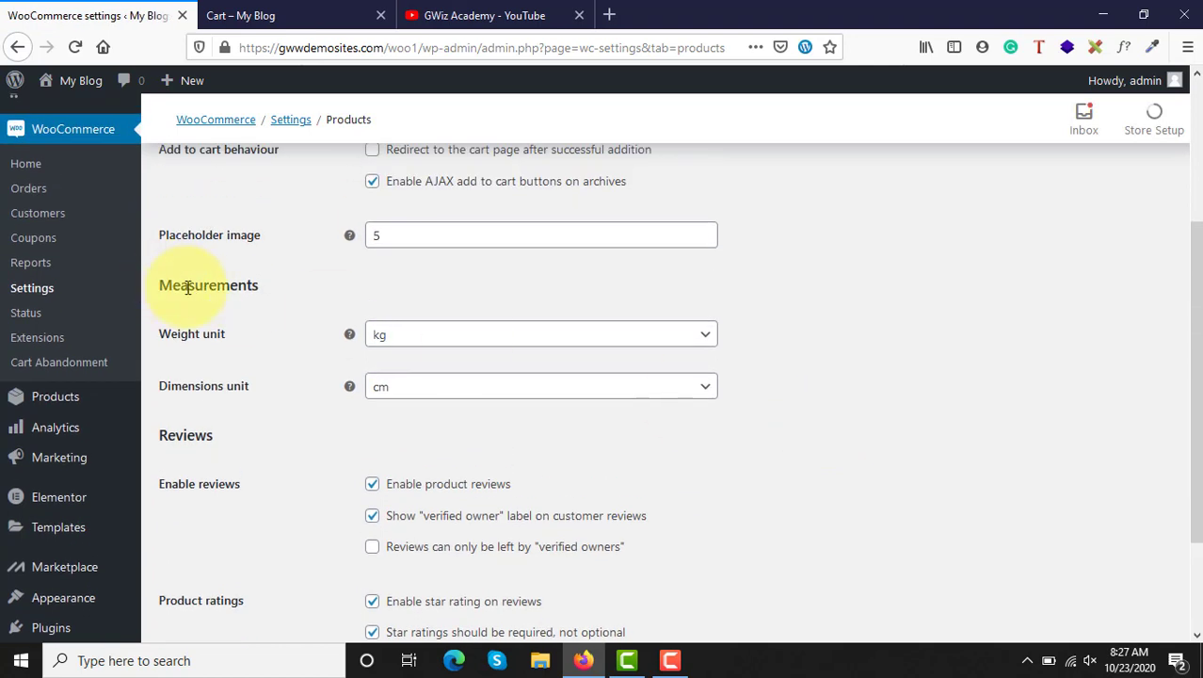
- Look through the available weight and dimensions units and the review options in the product settings
left_click_drag(195, 284, 292, 307)
left_click(292, 307)
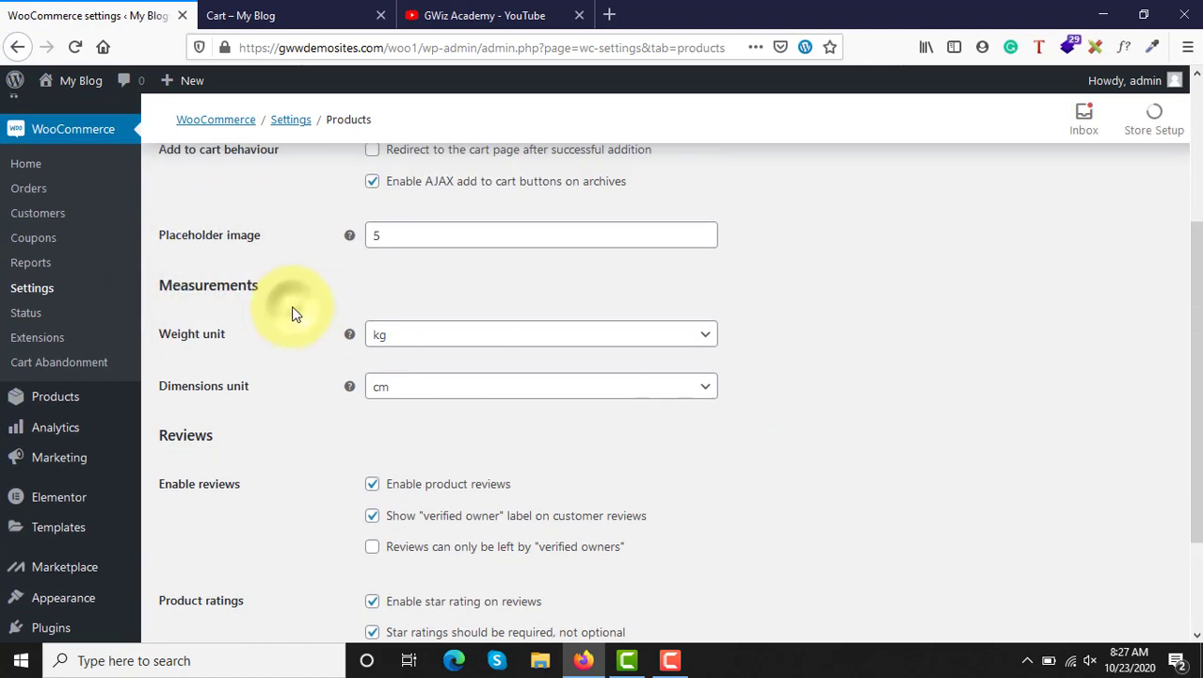
left_click(452, 341)
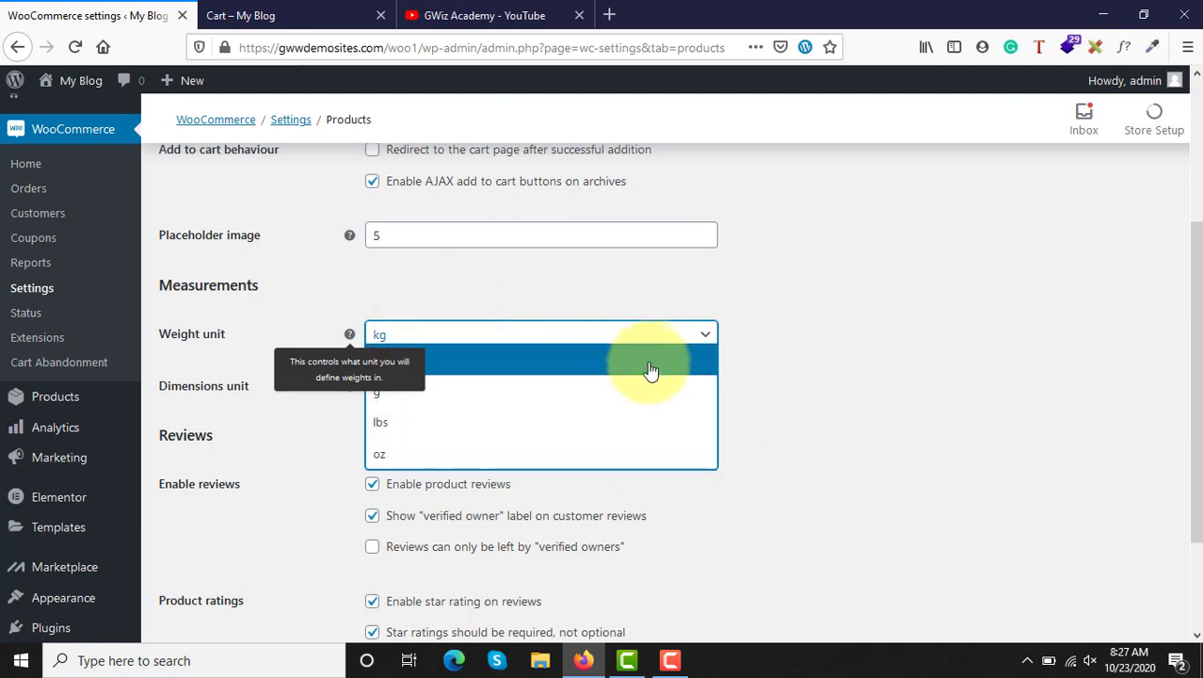
left_click(759, 435)
left_click(646, 395)
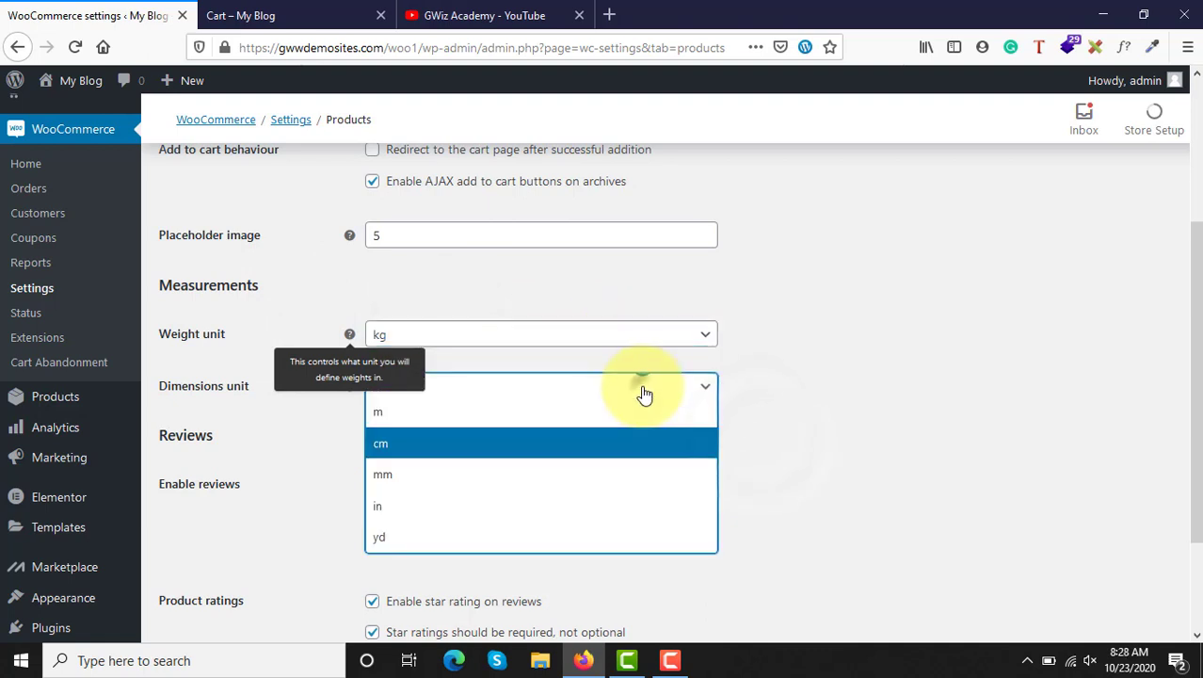
left_click(897, 449)
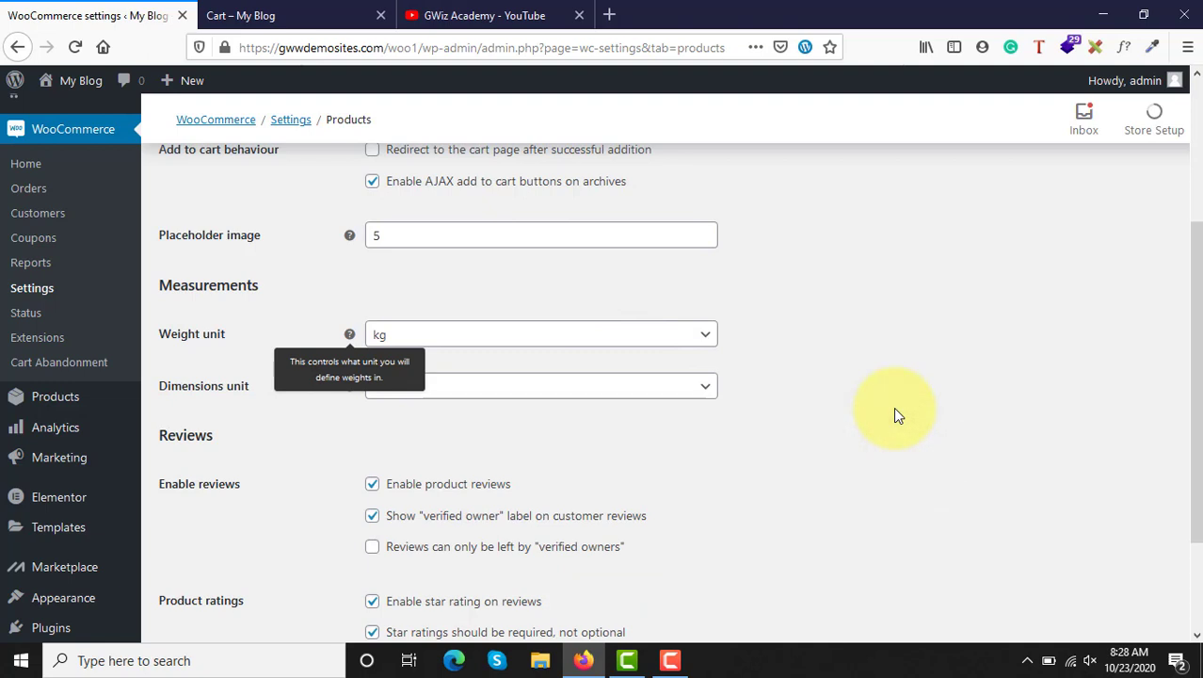
scroll(896, 414, "down", 3)
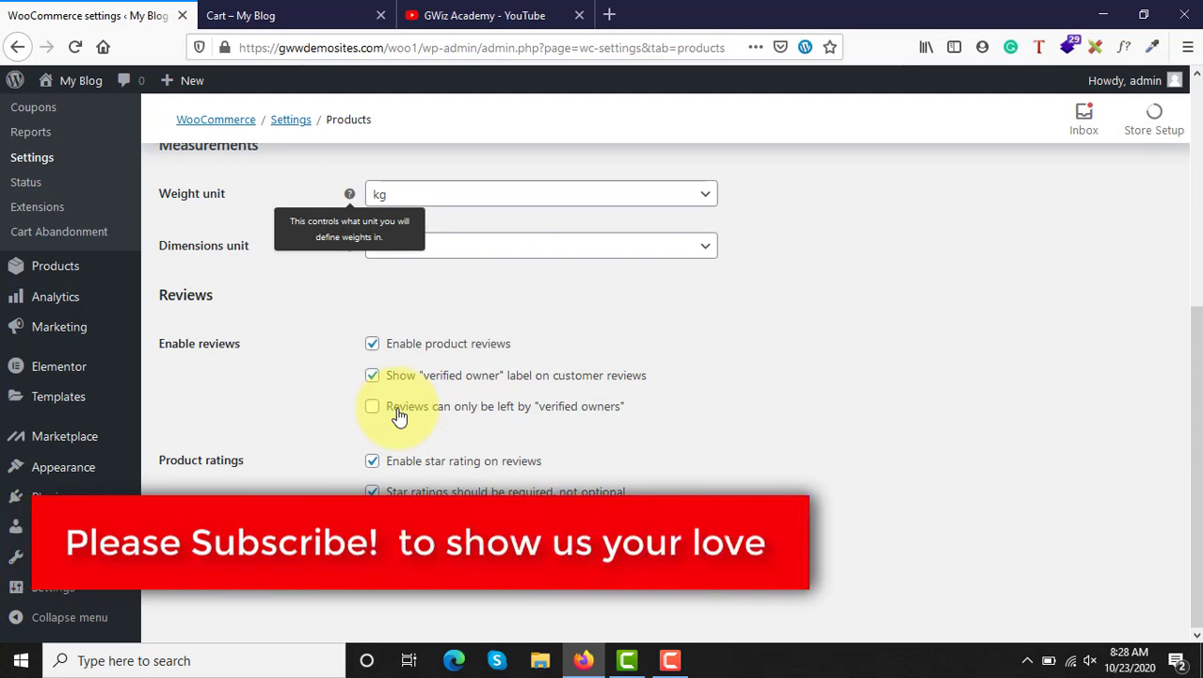
- On the storefront, open the Natural Extracted Olive Oil product from the home page and locate its reviews section
left_click(339, 13)
scroll(758, 419, "down", 3)
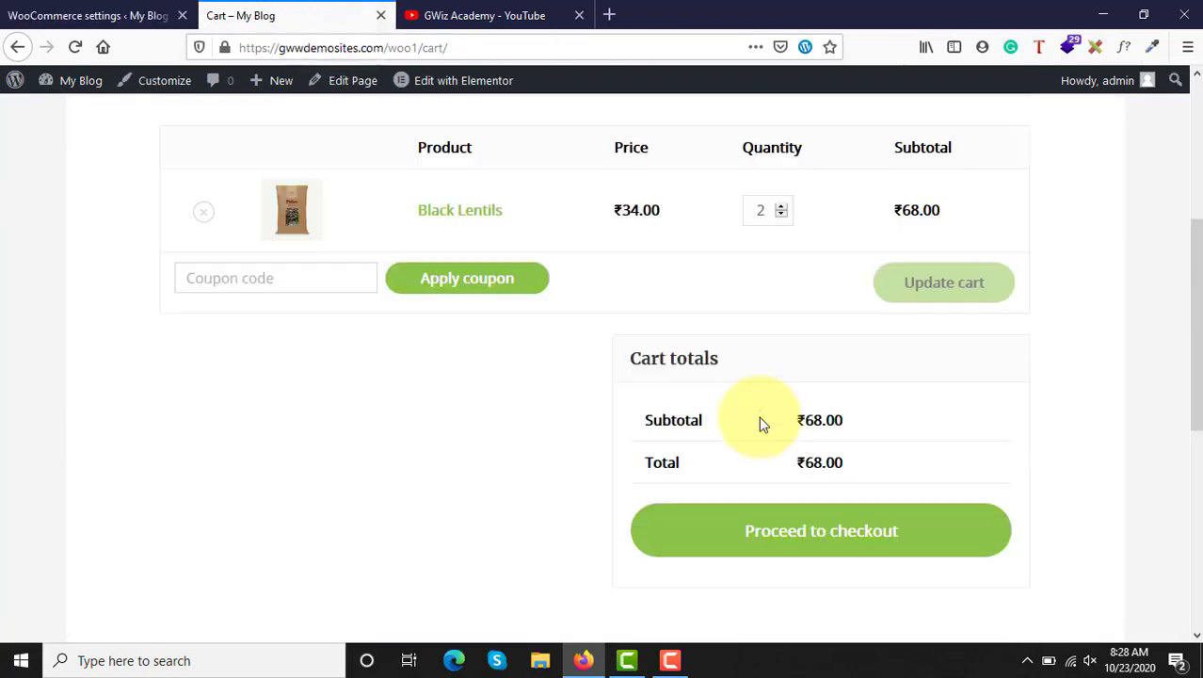
scroll(759, 420, "down", 2)
scroll(758, 419, "up", 5)
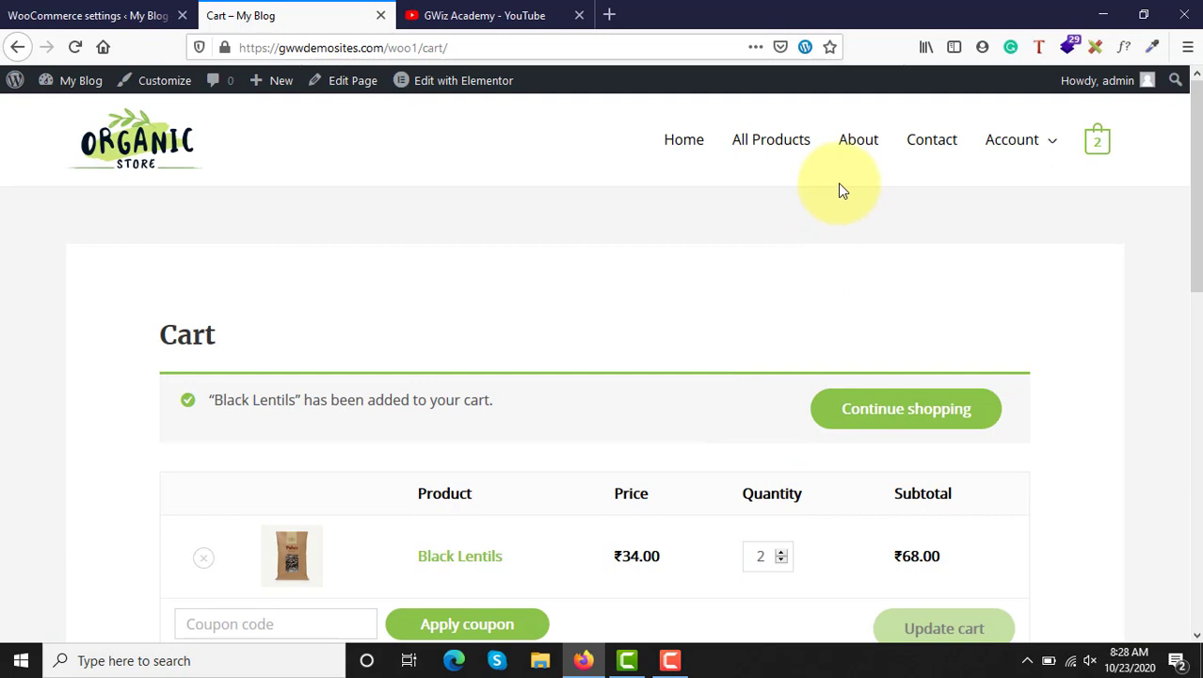
left_click(142, 156)
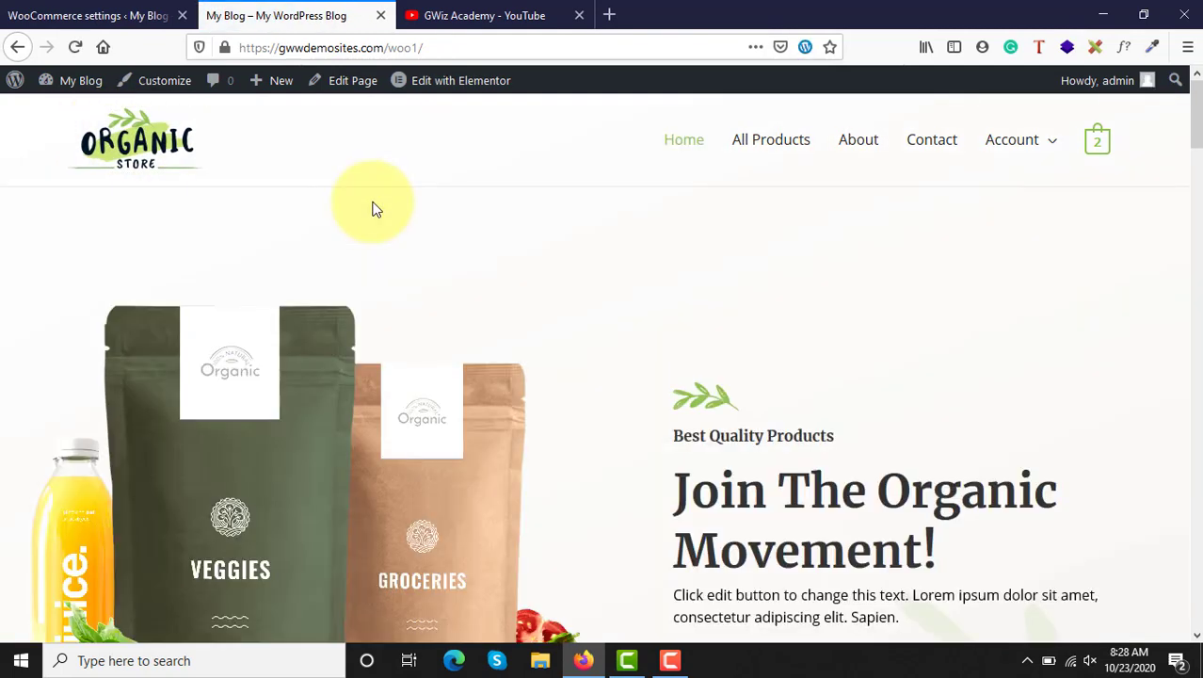
scroll(664, 337, "down", 10)
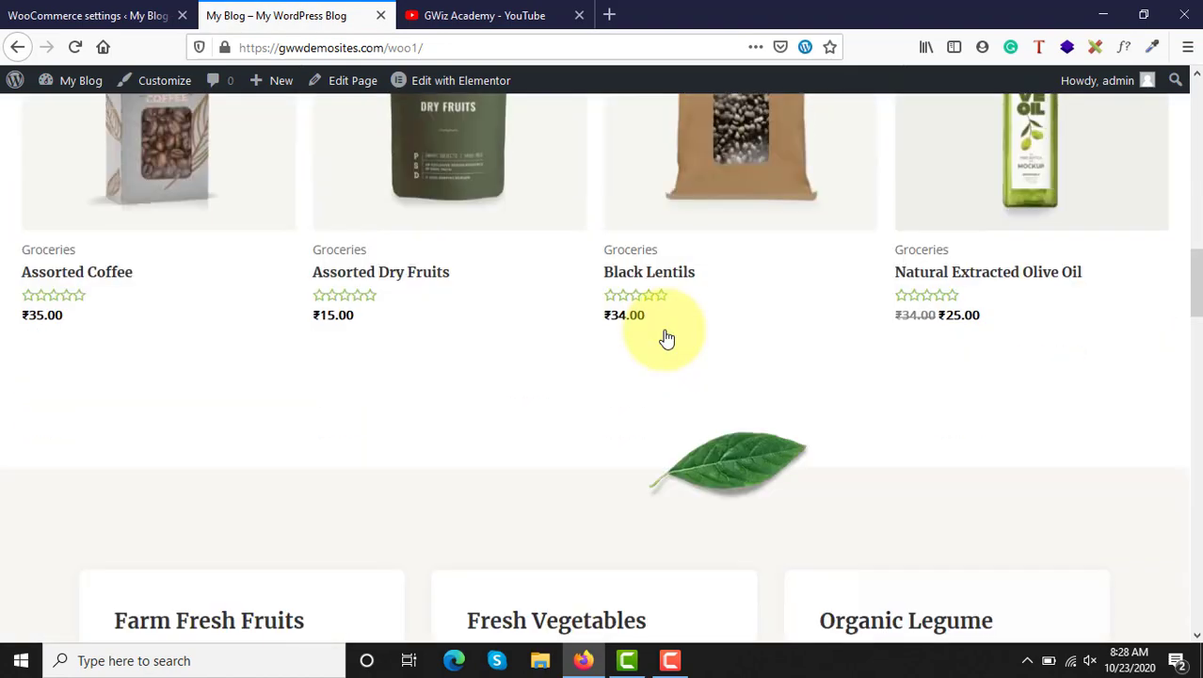
scroll(775, 349, "up", 6)
scroll(809, 377, "down", 5)
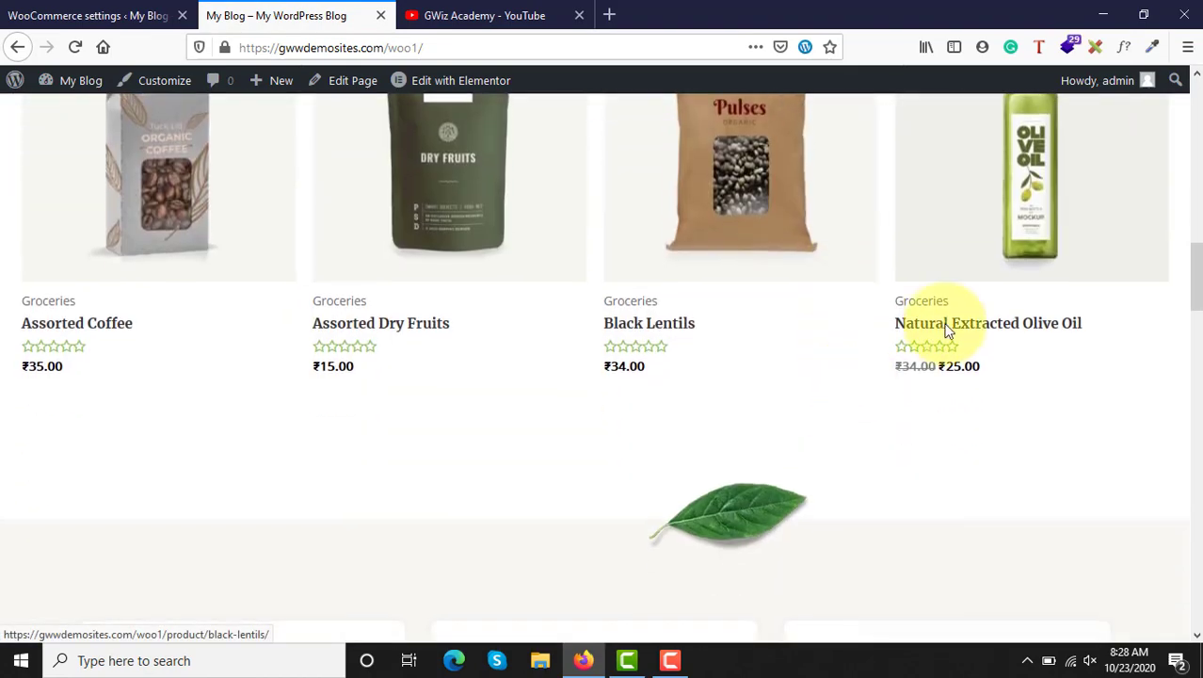
left_click(1027, 269)
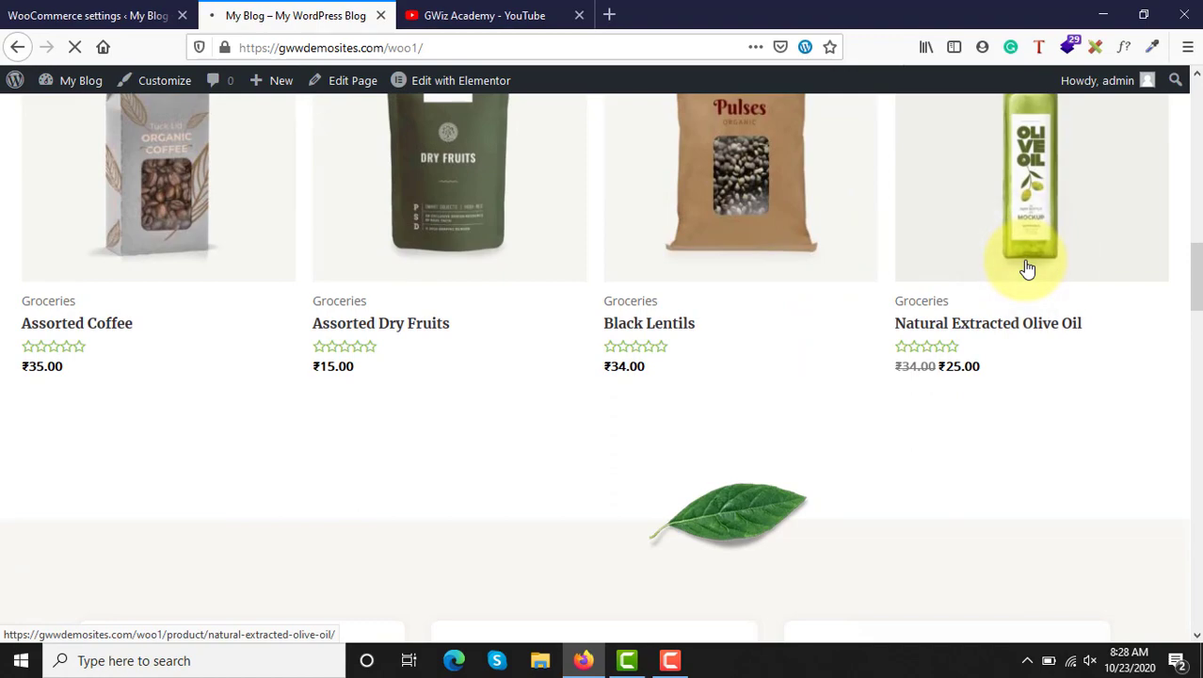
scroll(1027, 268, "down", 6)
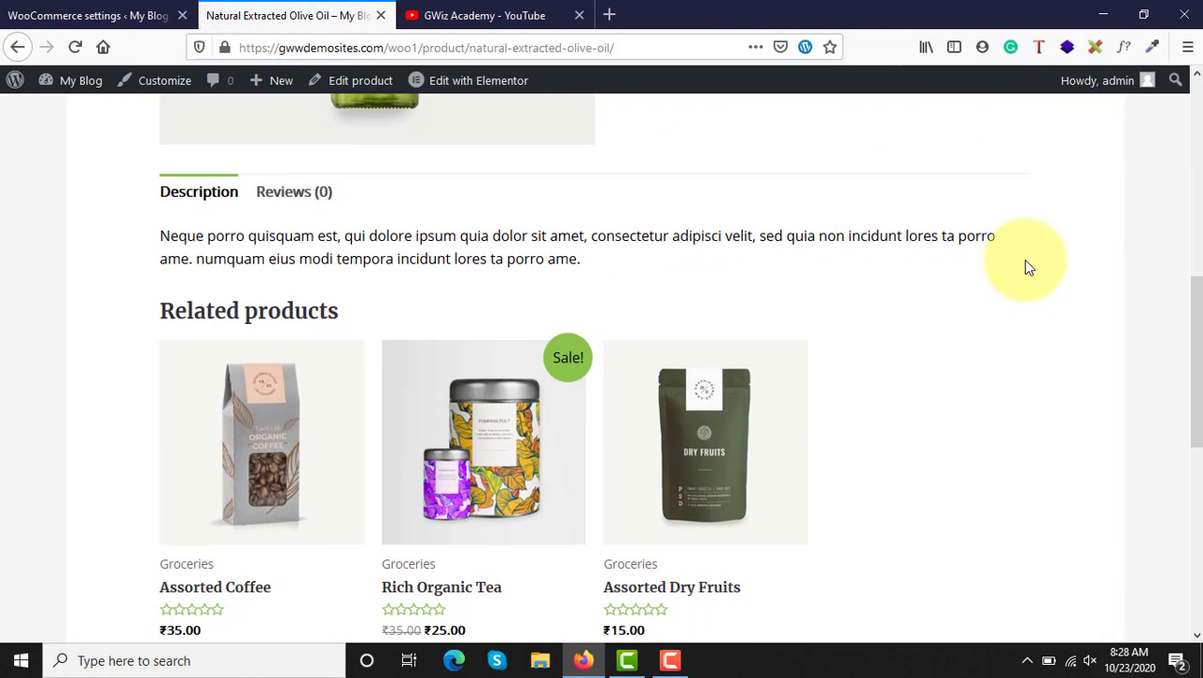
scroll(1027, 268, "down", 4)
scroll(1024, 260, "up", 5)
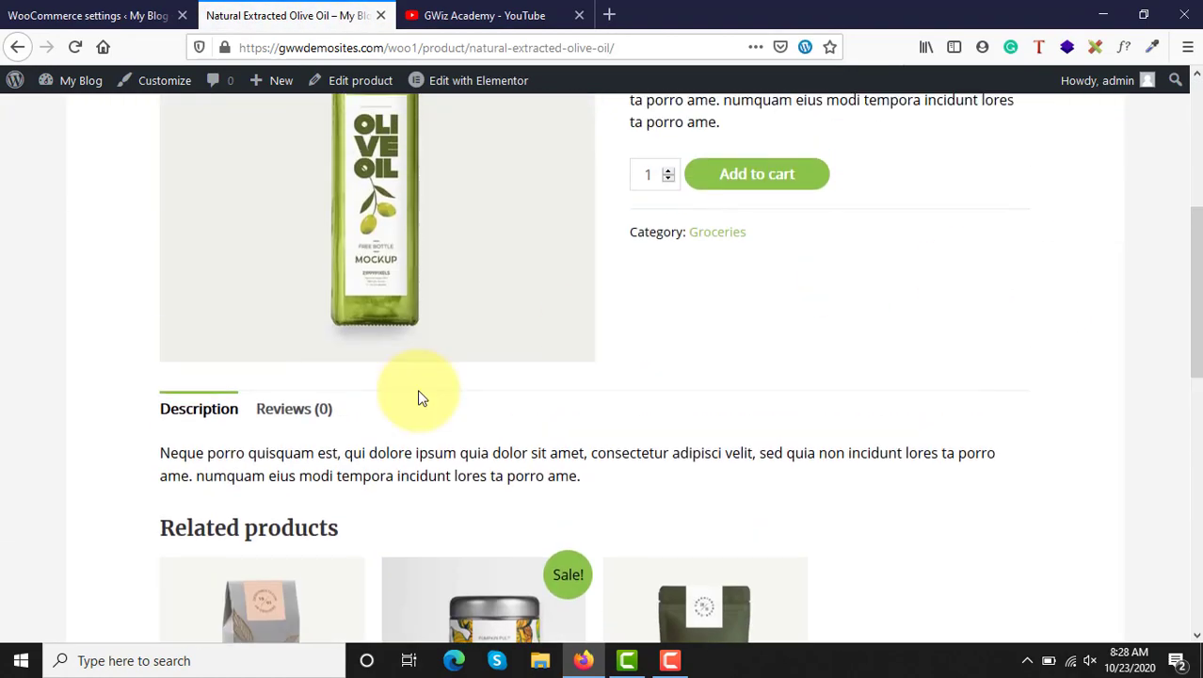
- Examine the empty Reviews section and its review form on the Natural Extracted Olive Oil product page
left_click(298, 433)
scroll(533, 452, "down", 3)
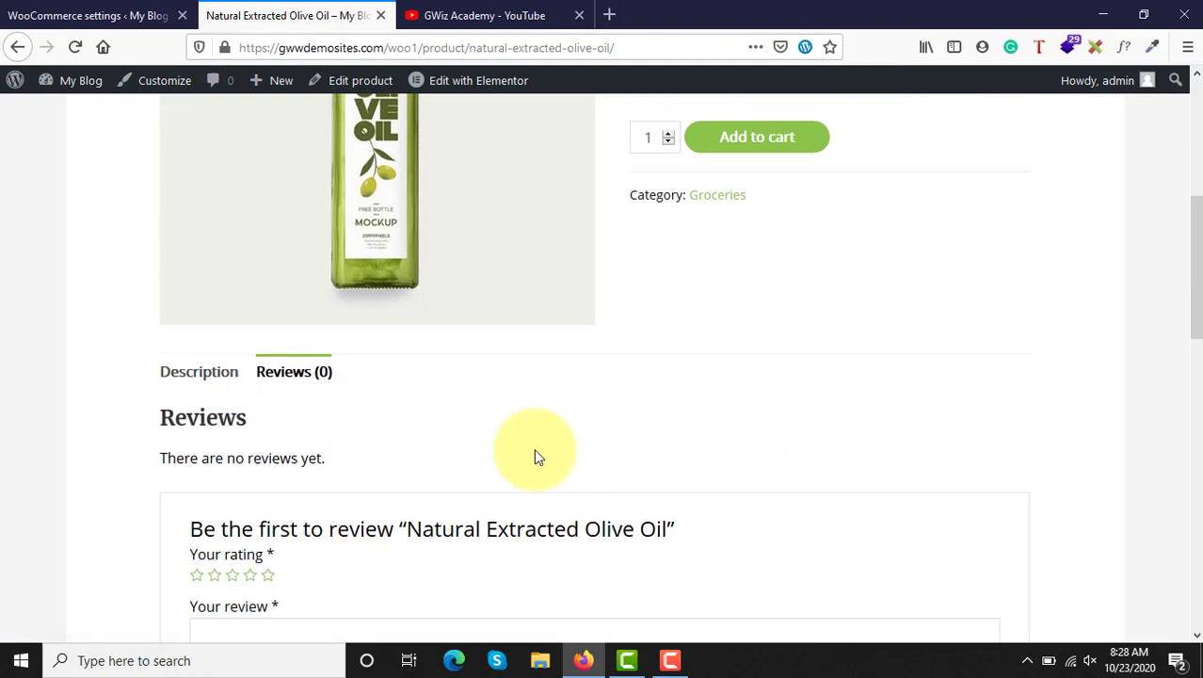
scroll(534, 456, "up", 3)
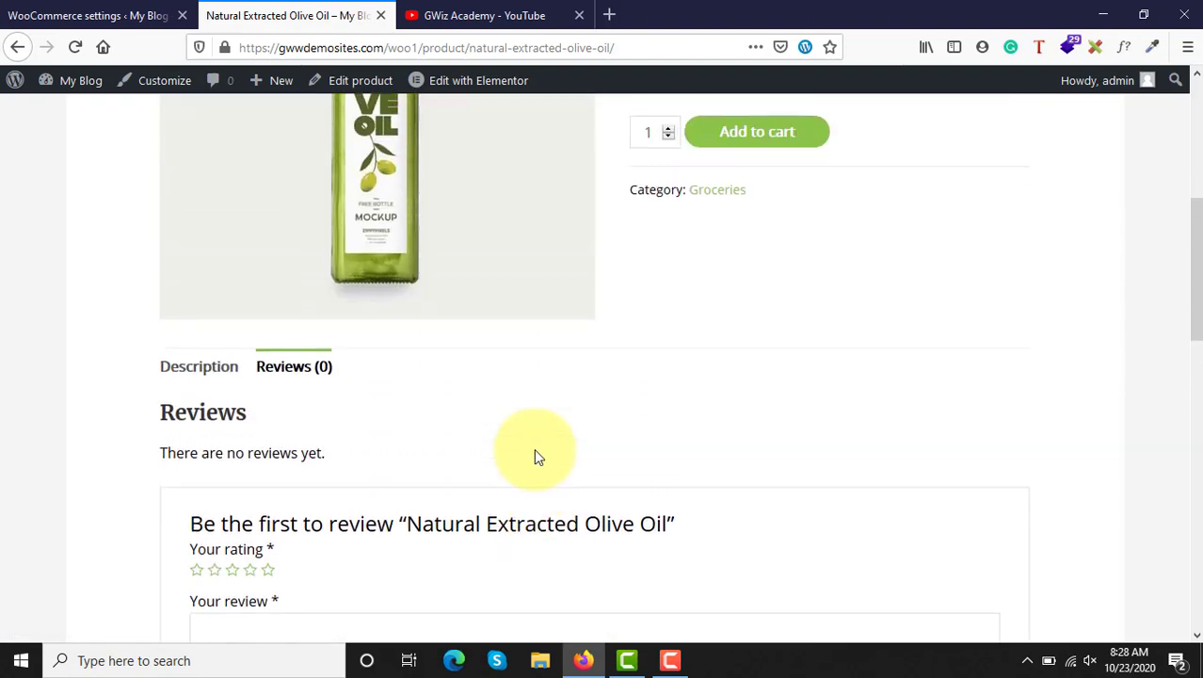
scroll(533, 456, "up", 3)
scroll(534, 453, "down", 2)
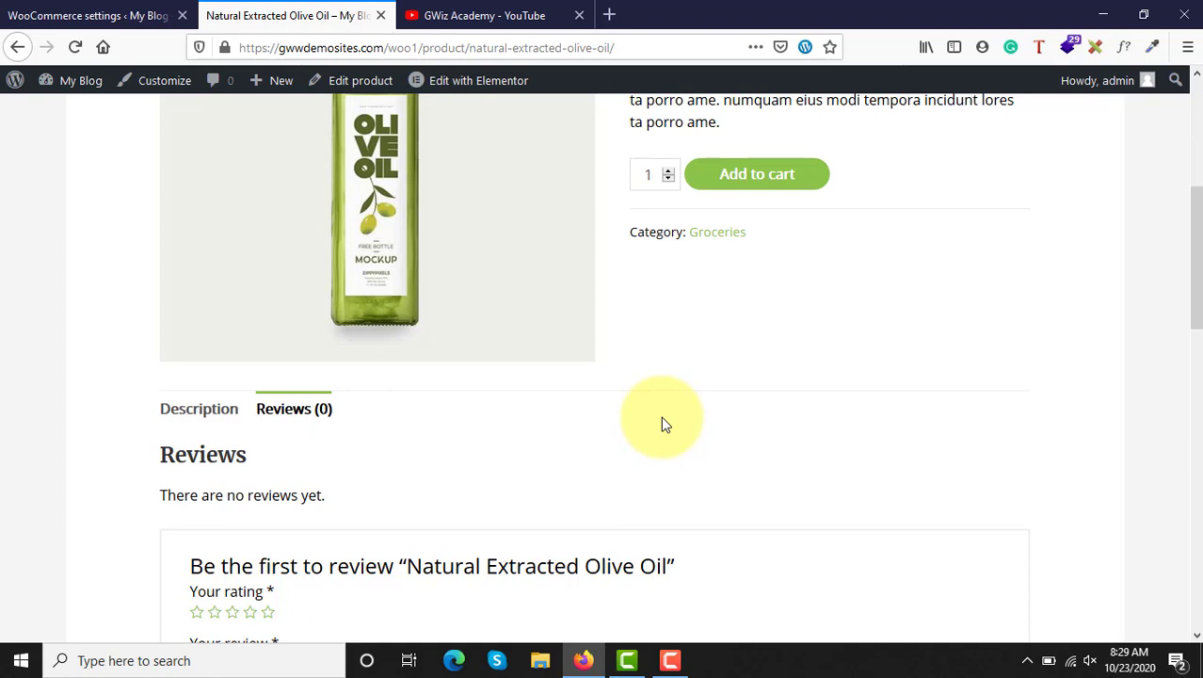
- Return to the WooCommerce product settings and save the general product options
left_click(94, 15)
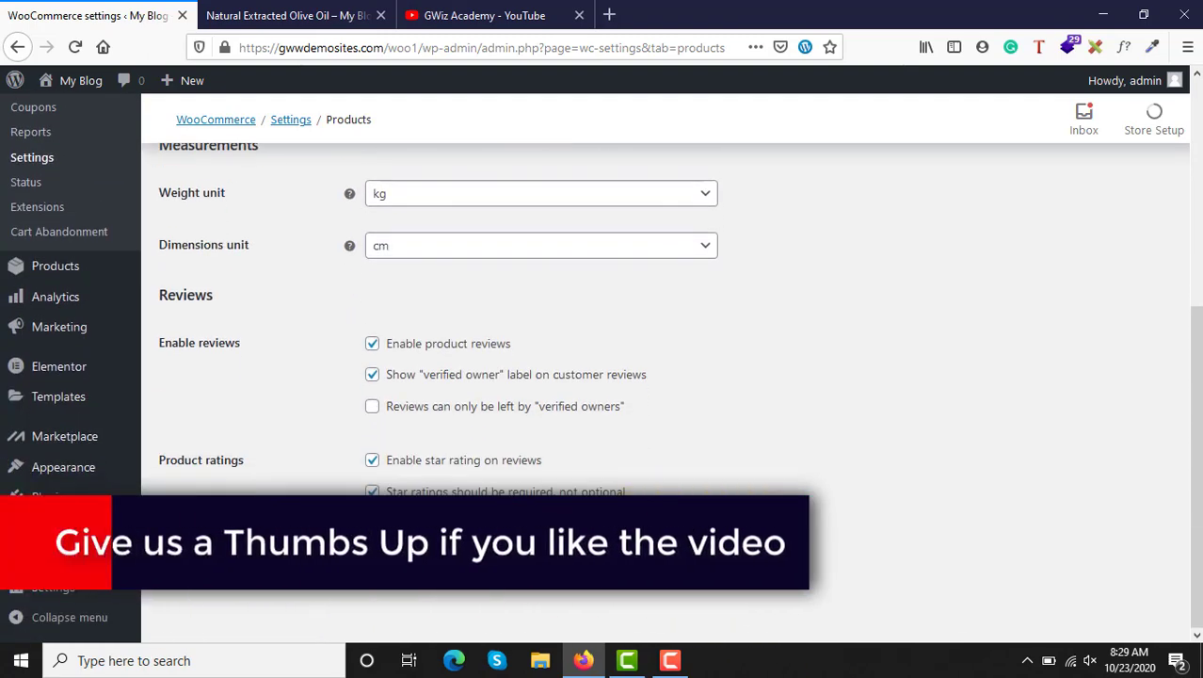
left_click(204, 546)
scroll(687, 594, "up", 4)
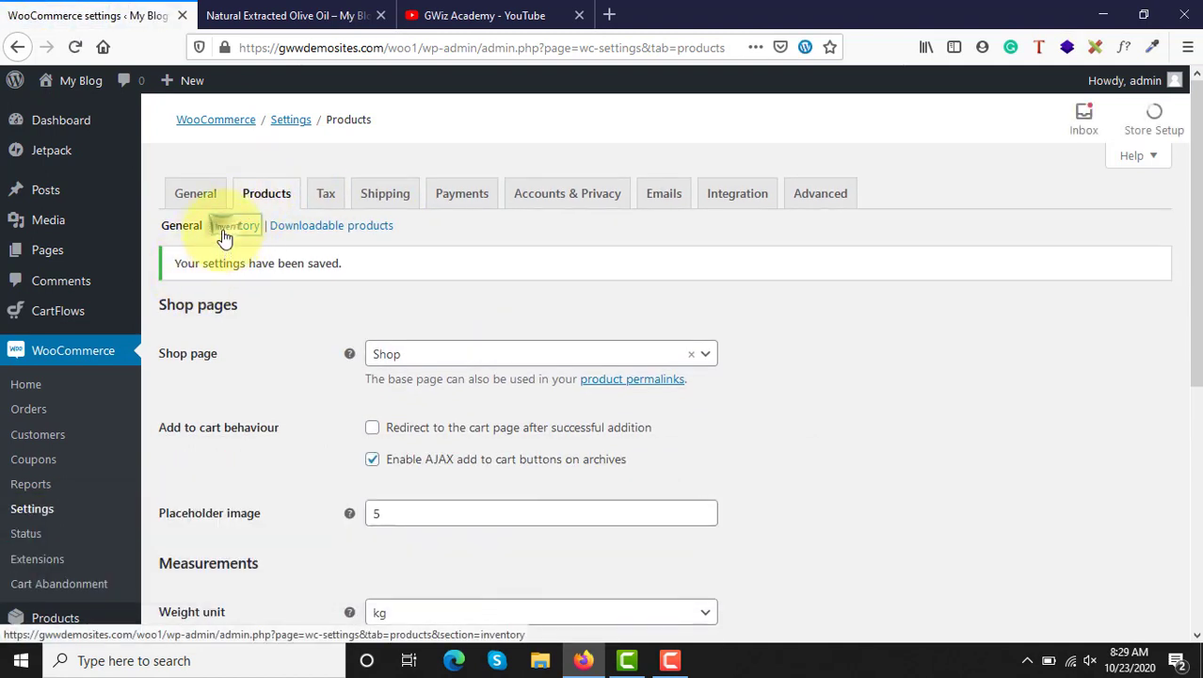
- Open the Inventory section of the product settings, read the Hold stock description and set Hold stock to 43 minutes
left_click(226, 234)
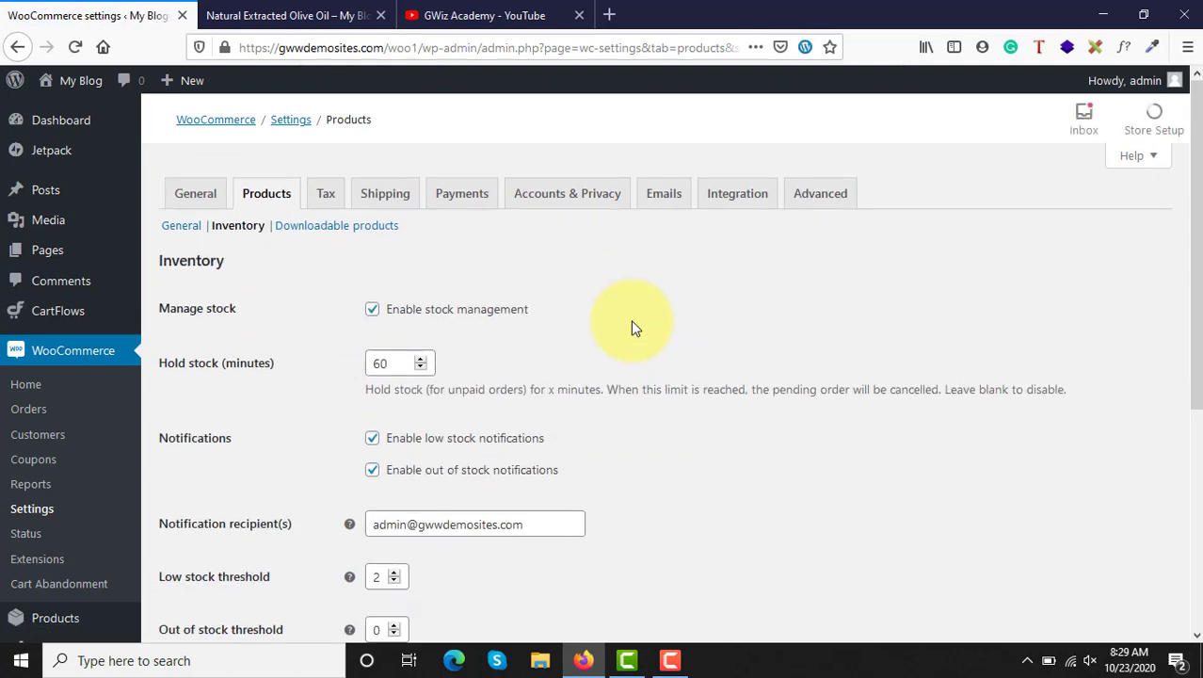
scroll(630, 325, "down", 3)
scroll(630, 325, "up", 3)
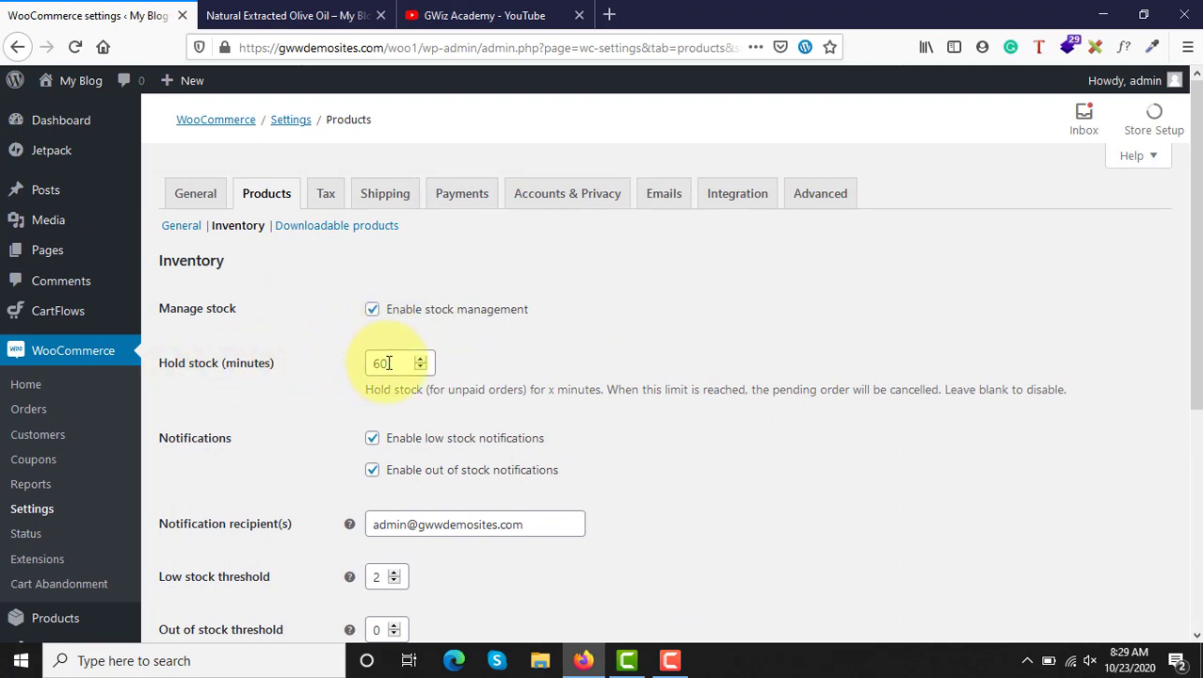
left_click_drag(384, 362, 376, 362)
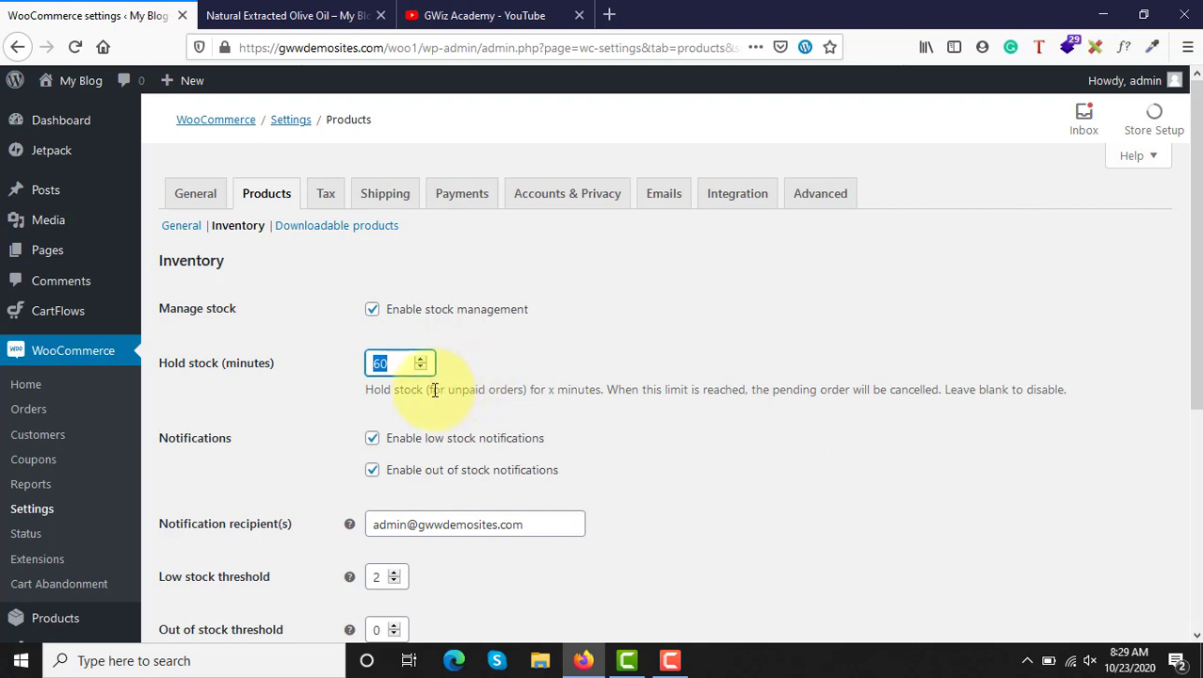
left_click_drag(431, 390, 562, 384)
left_click_drag(388, 364, 342, 348)
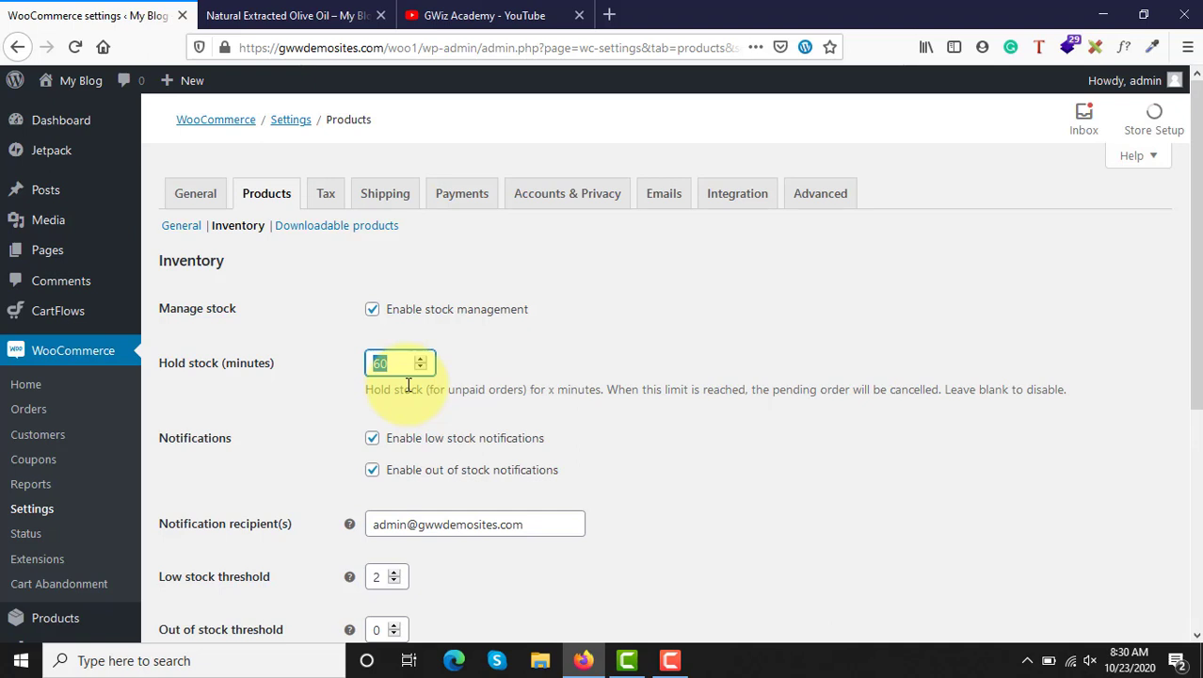
left_click(613, 389)
left_click_drag(612, 389, 1039, 416)
left_click(1040, 418)
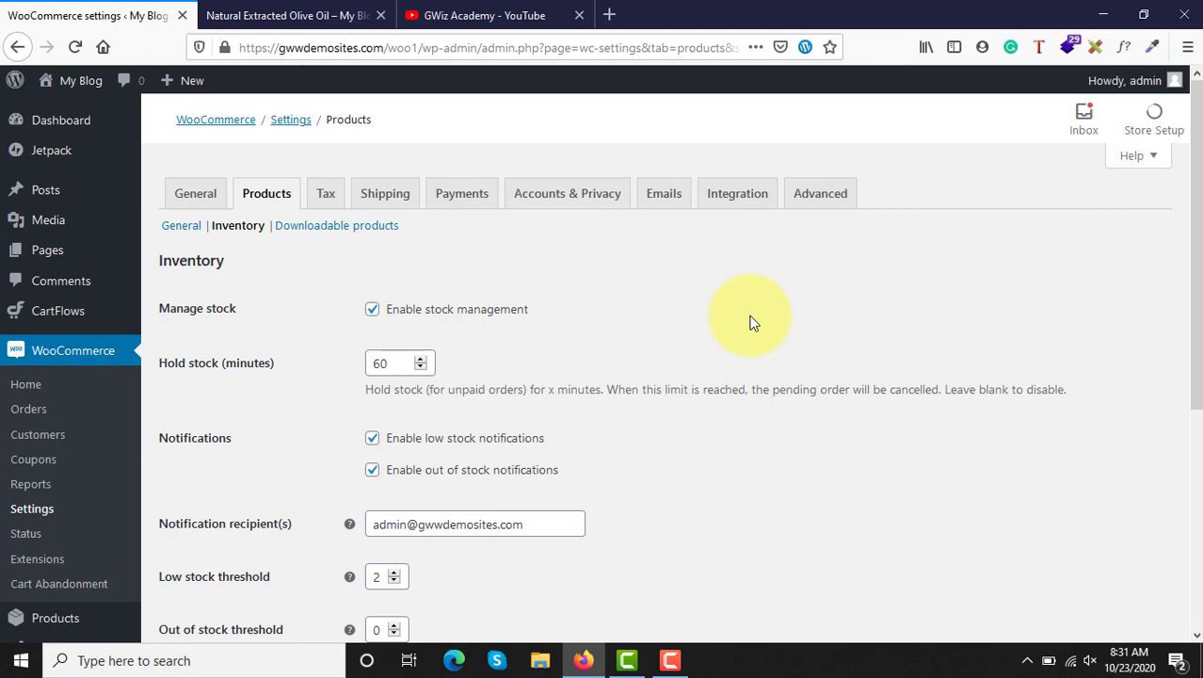
double_click(382, 365)
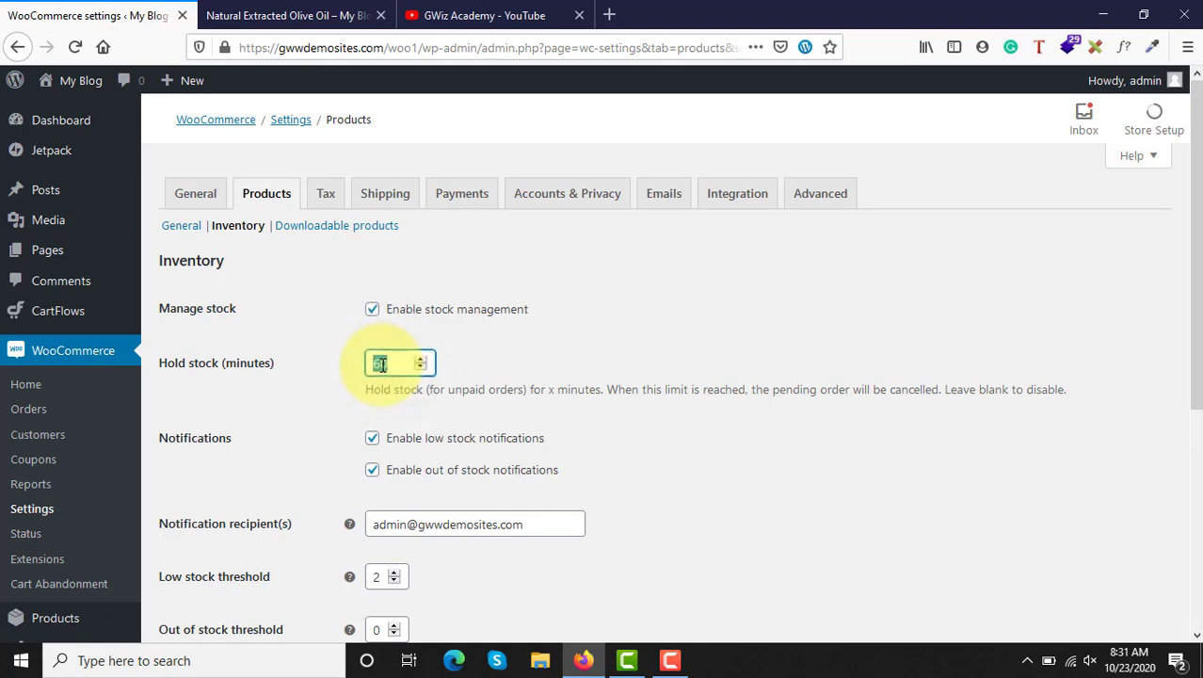
type("43")
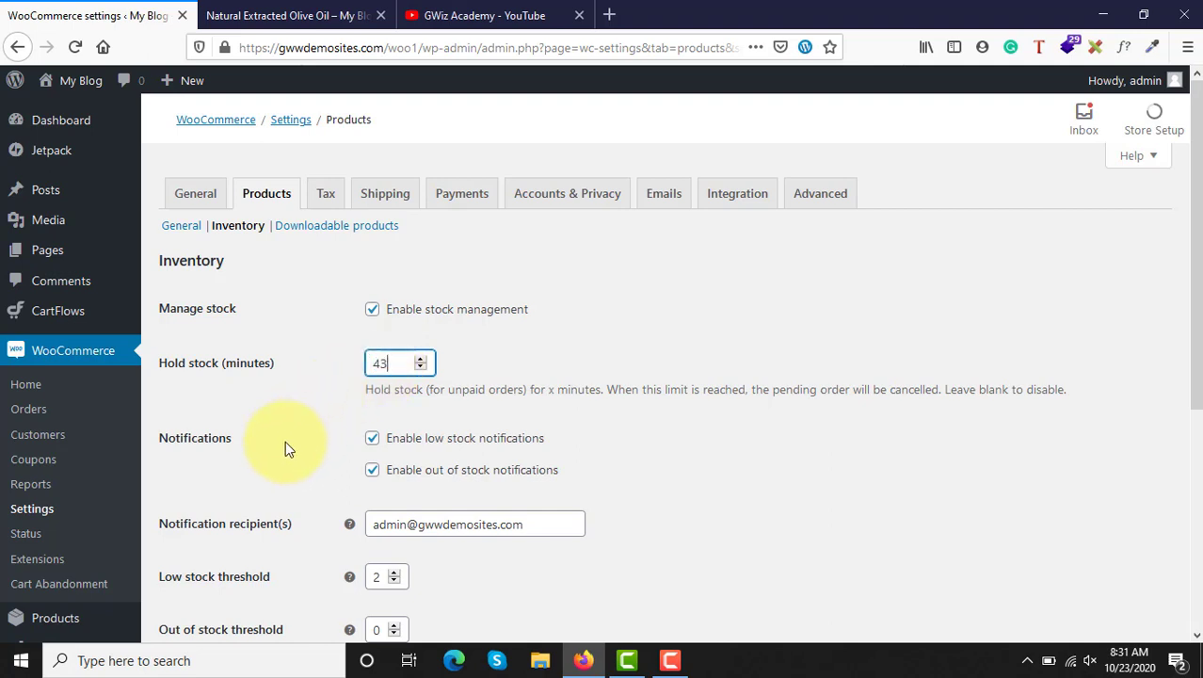
- Examine the stock notification recipient, low stock threshold and out of stock threshold settings
scroll(285, 440, "down", 3)
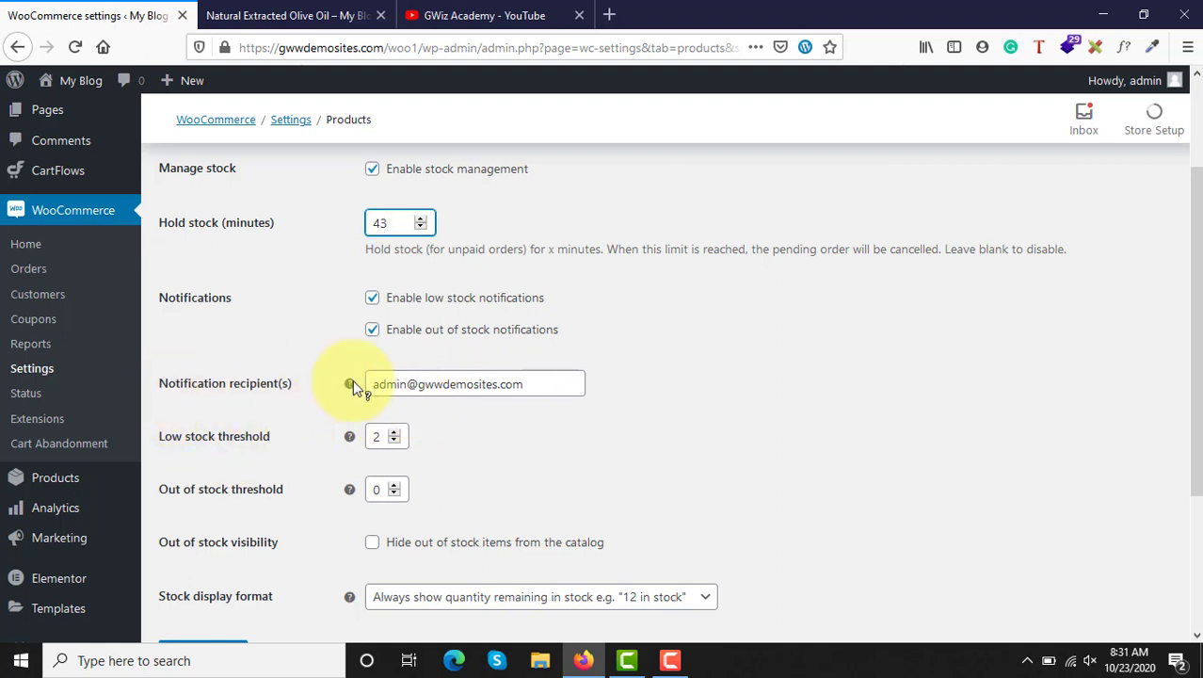
left_click_drag(379, 384, 555, 397)
left_click(555, 397)
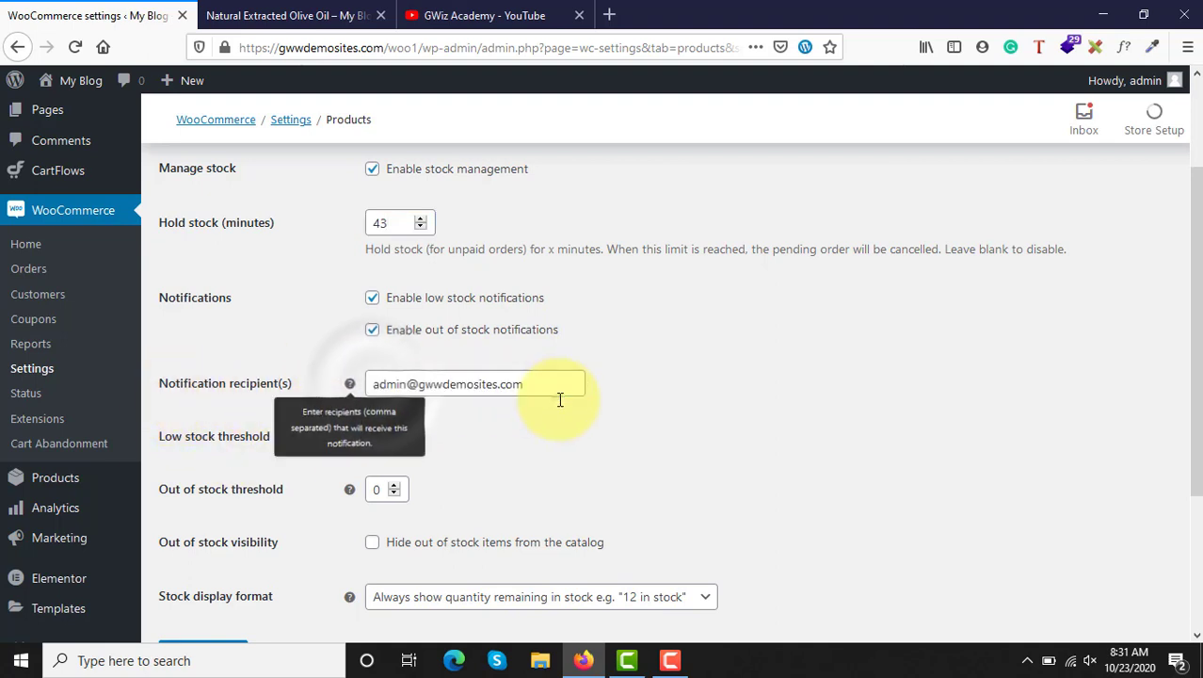
left_click(660, 408)
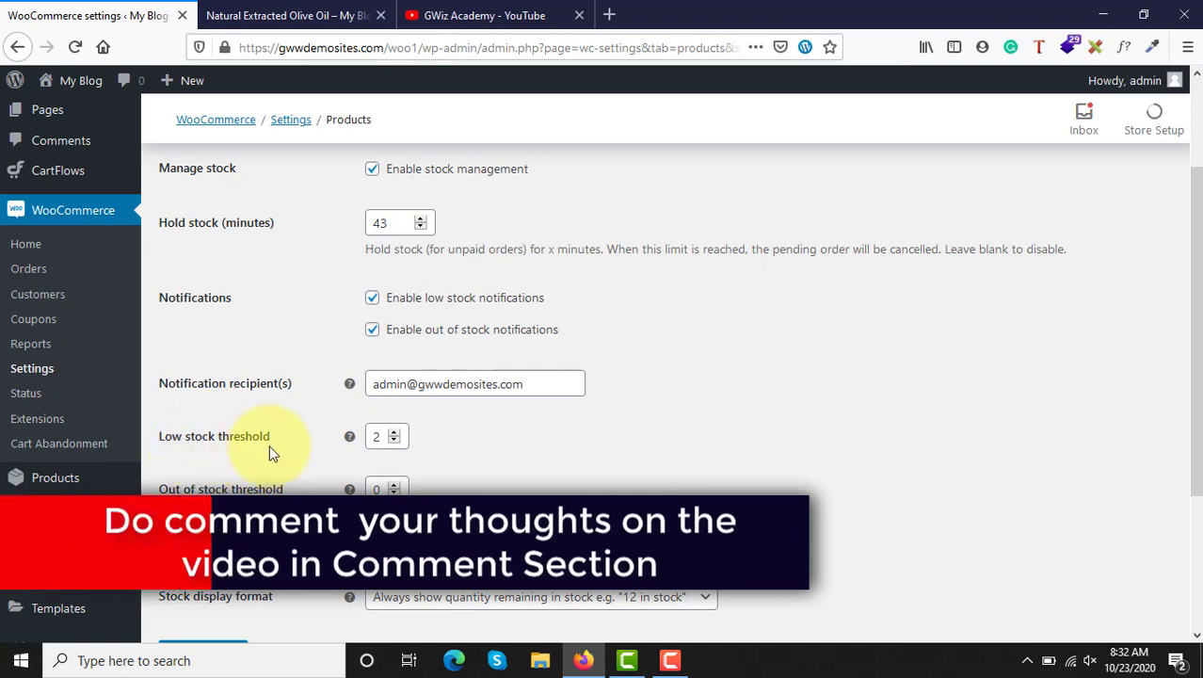
mouse_move(350, 435)
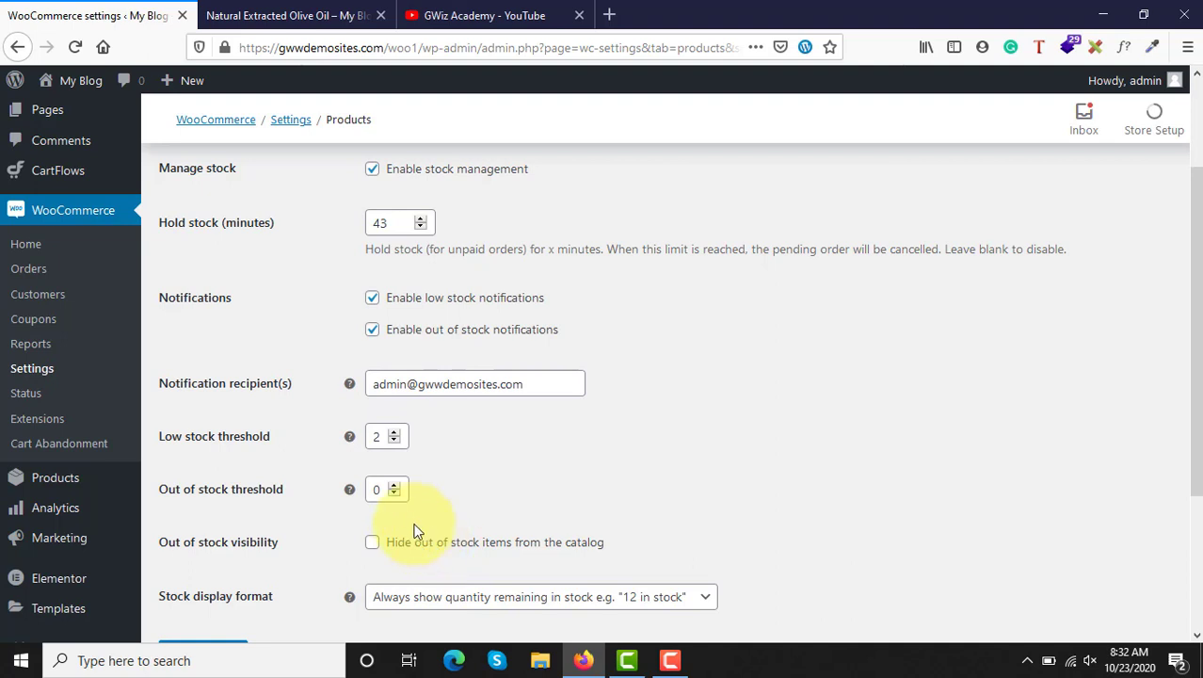
left_click(381, 491)
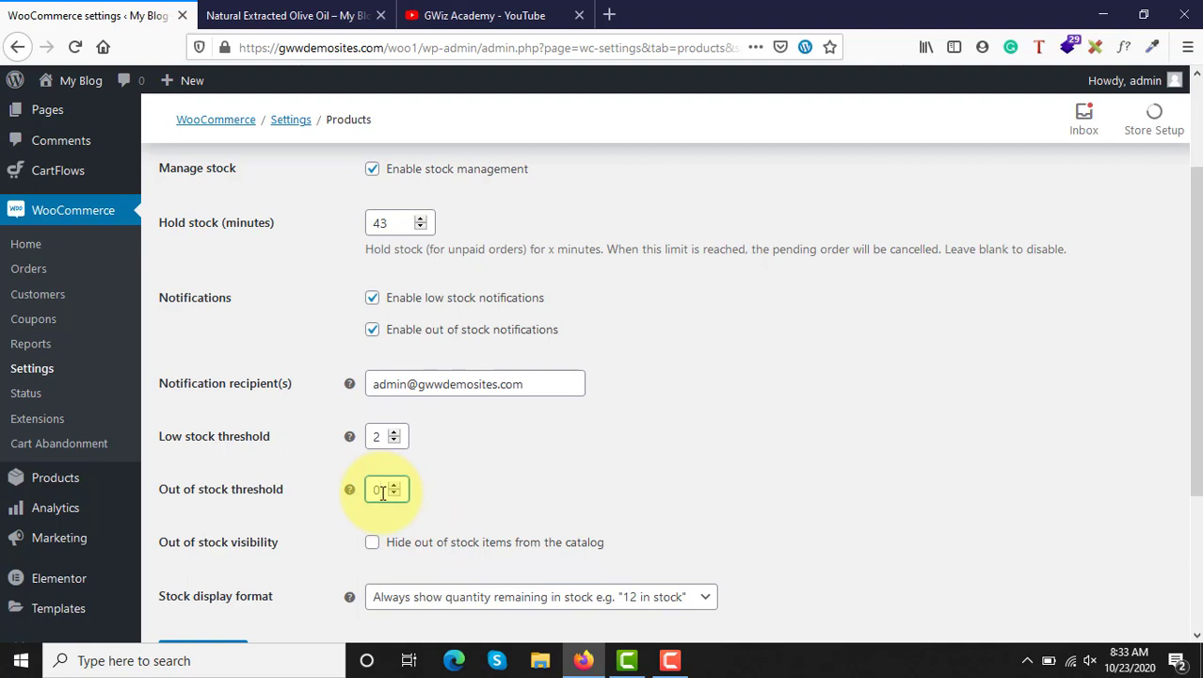
left_click(444, 492)
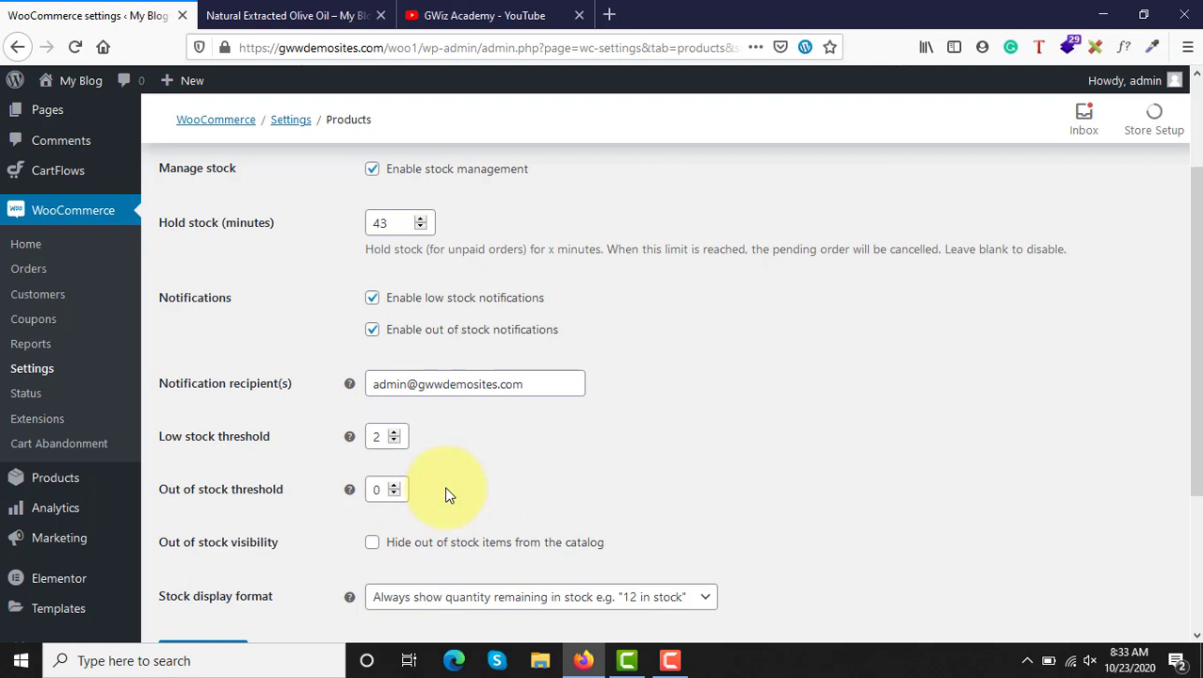
- Try the Out of stock visibility option that hides out of stock items from the catalog
scroll(449, 493, "down", 3)
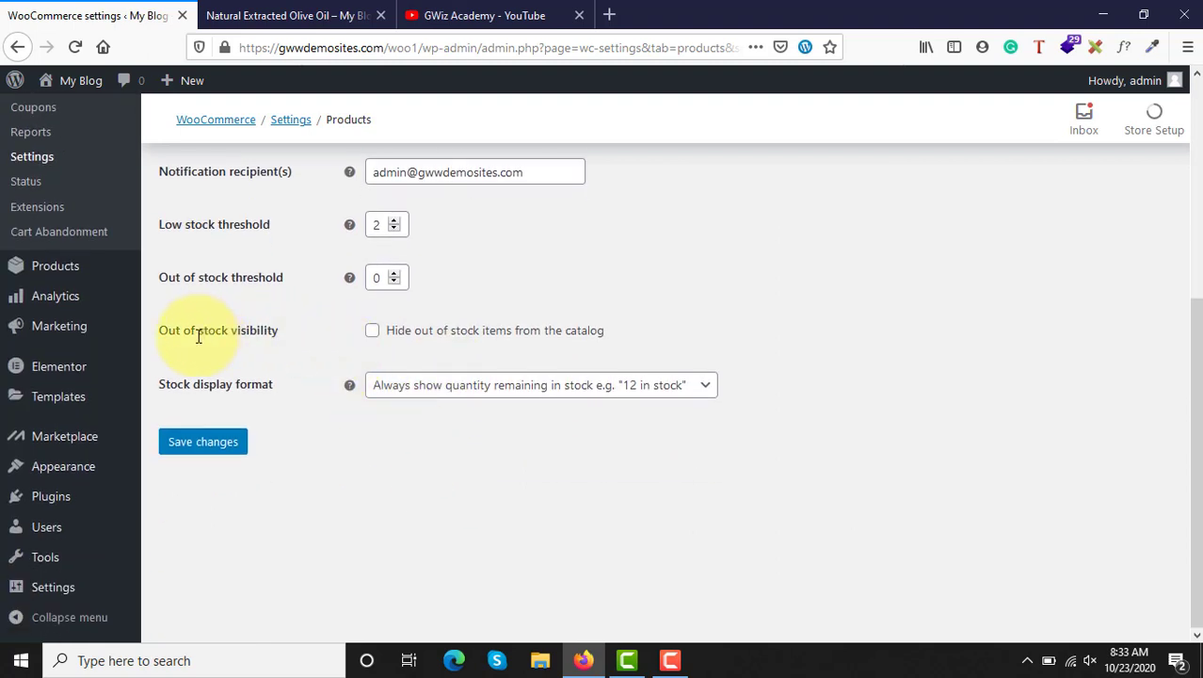
left_click_drag(199, 331, 284, 332)
left_click(285, 332)
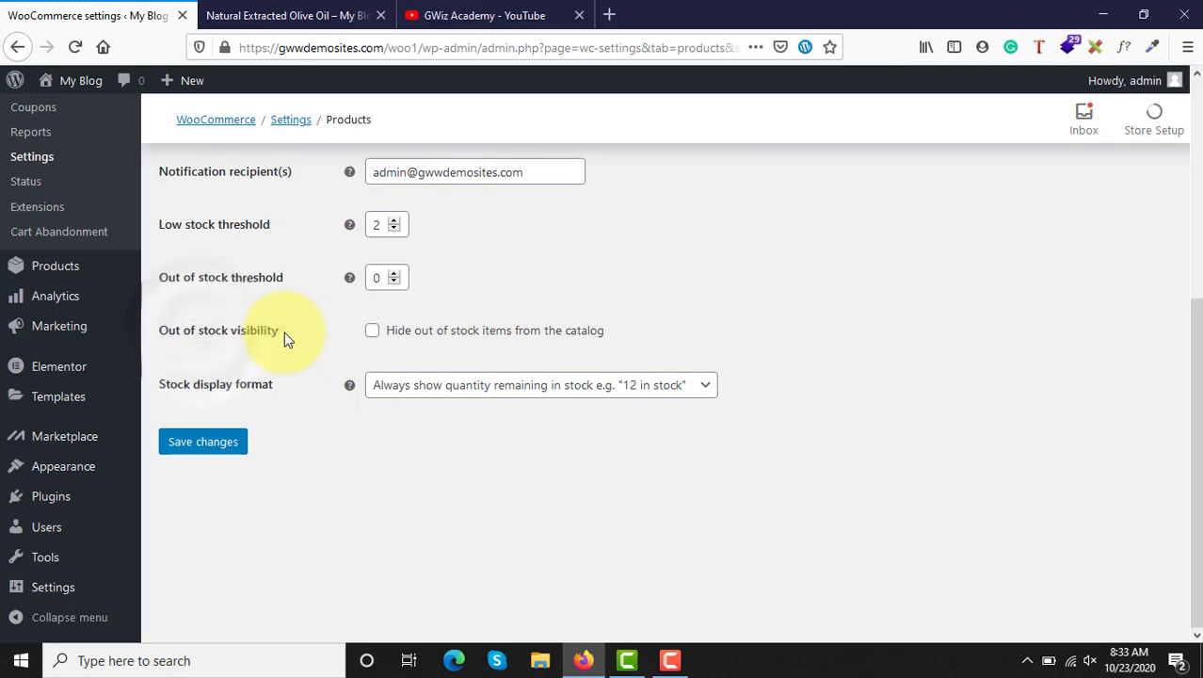
left_click(374, 334)
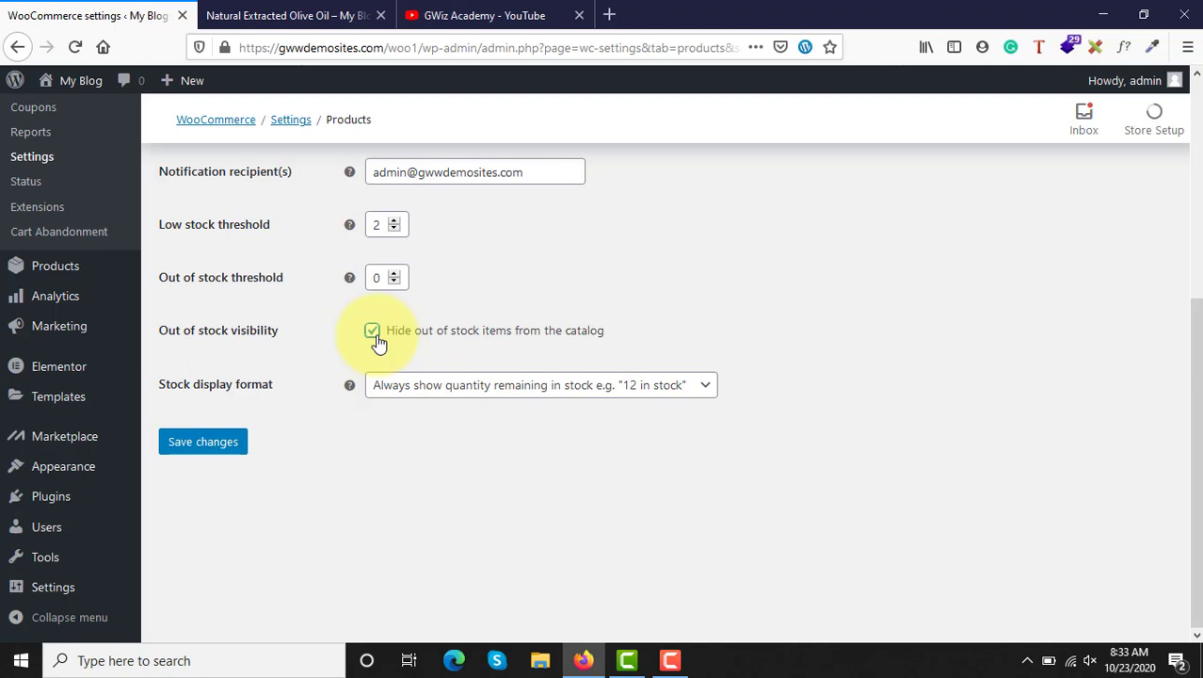
left_click(374, 332)
left_click(374, 333)
left_click(376, 336)
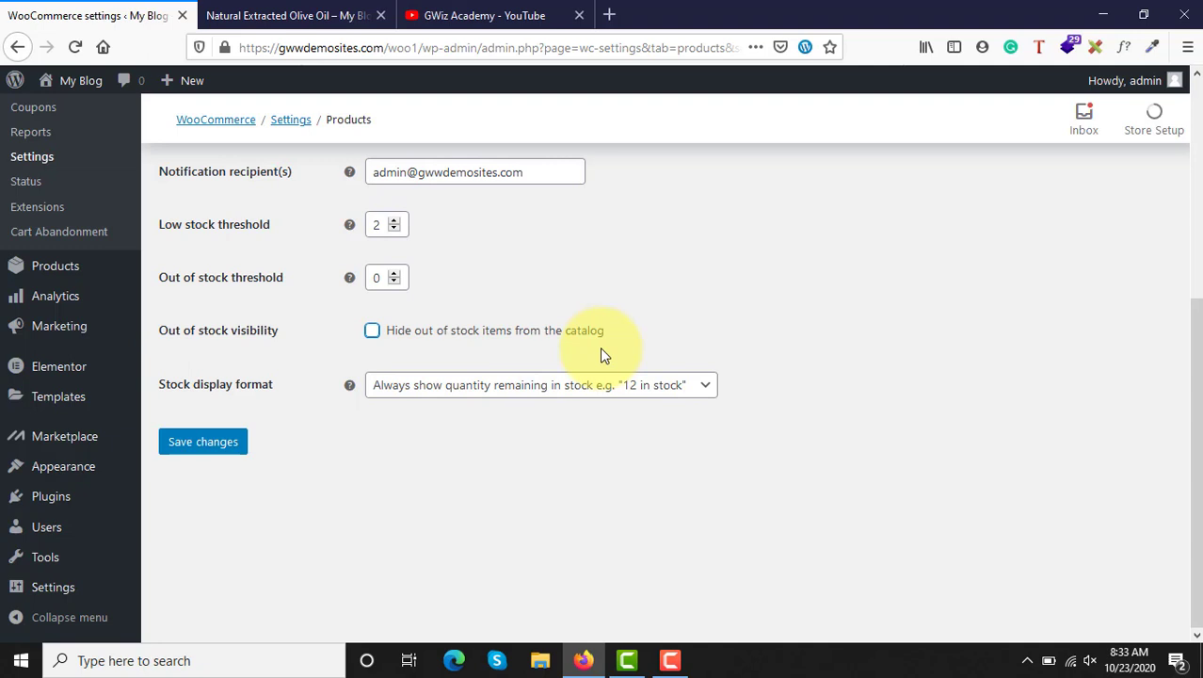
- Set the stock display format to only show quantity remaining in stock when low, and save the inventory settings
left_click(537, 395)
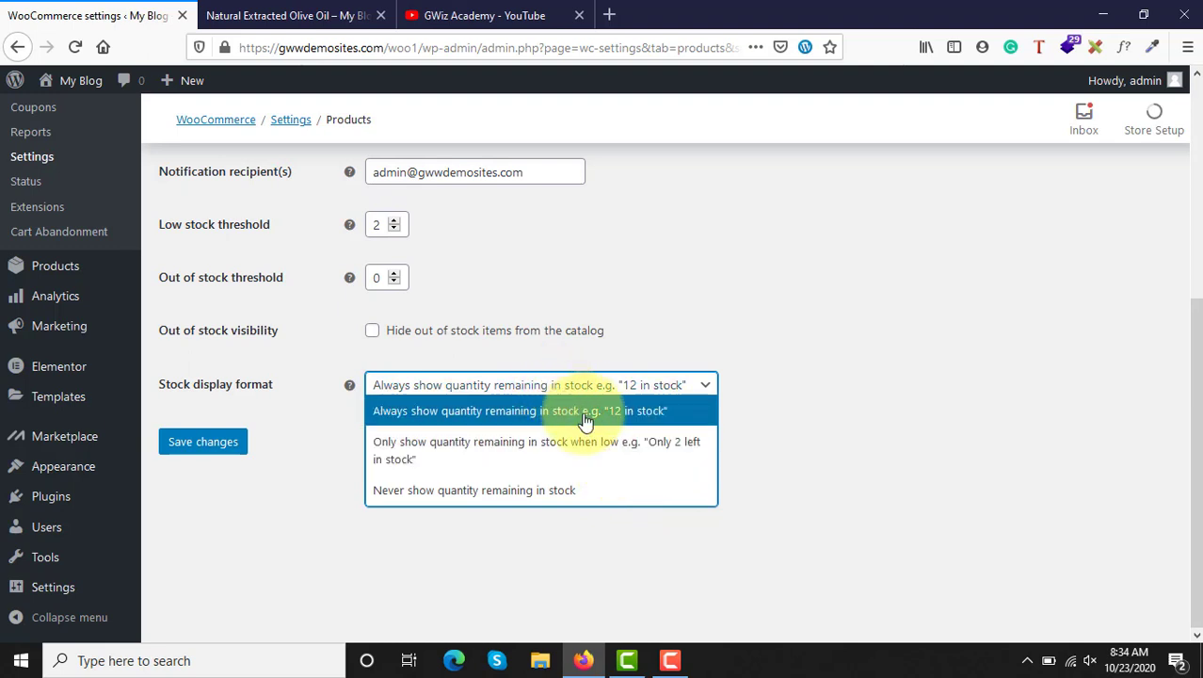
left_click(635, 471)
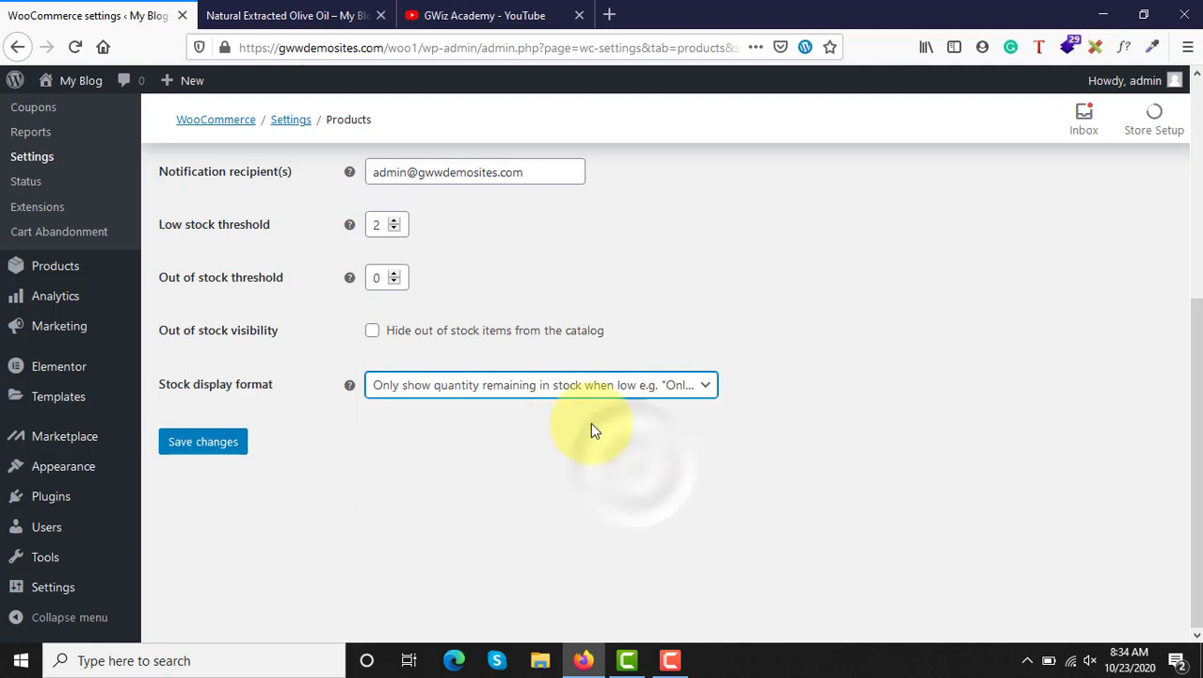
left_click(572, 387)
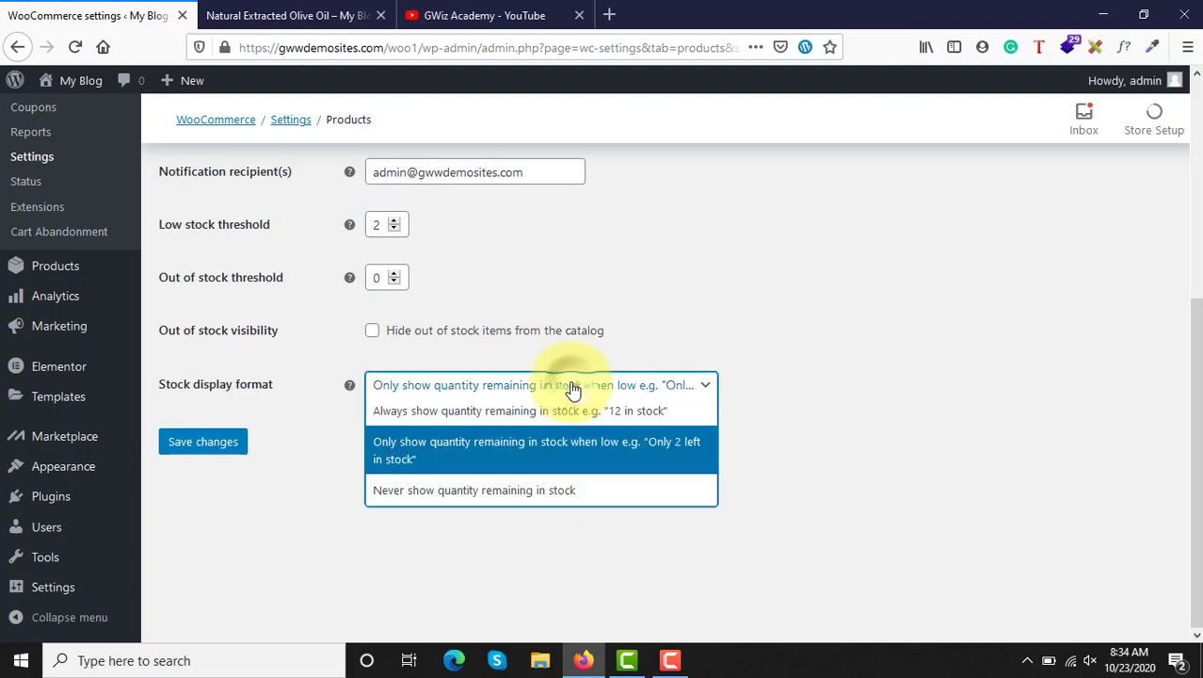
left_click(587, 460)
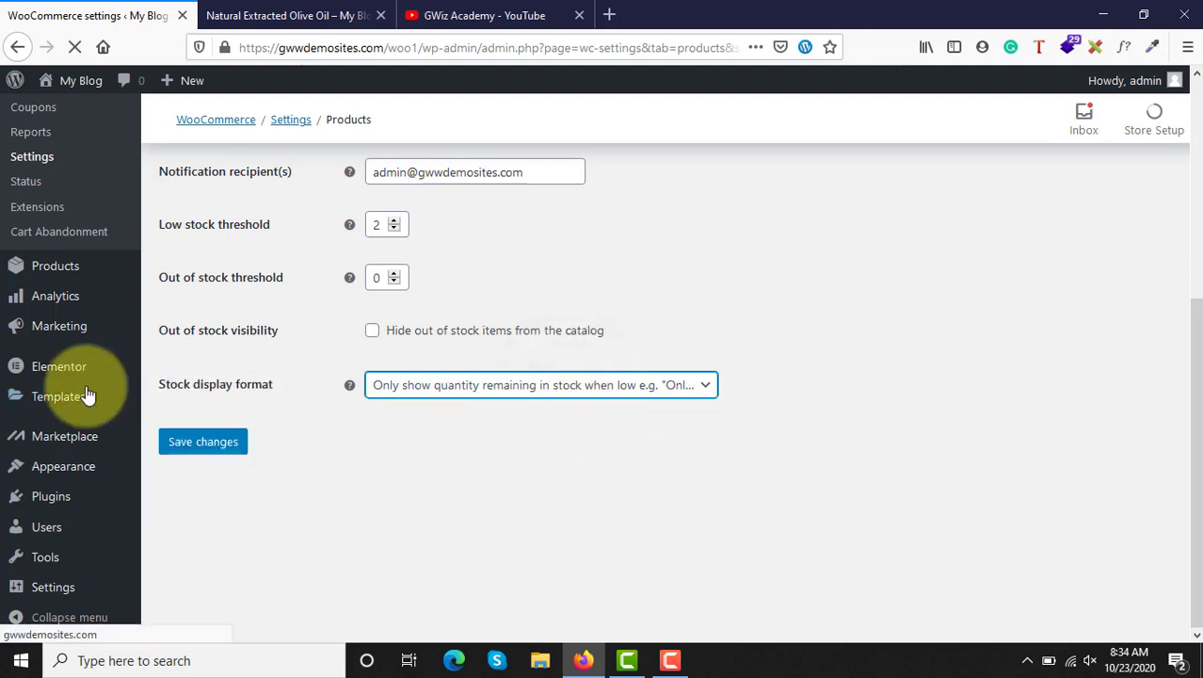
left_click(182, 453)
left_click(209, 440)
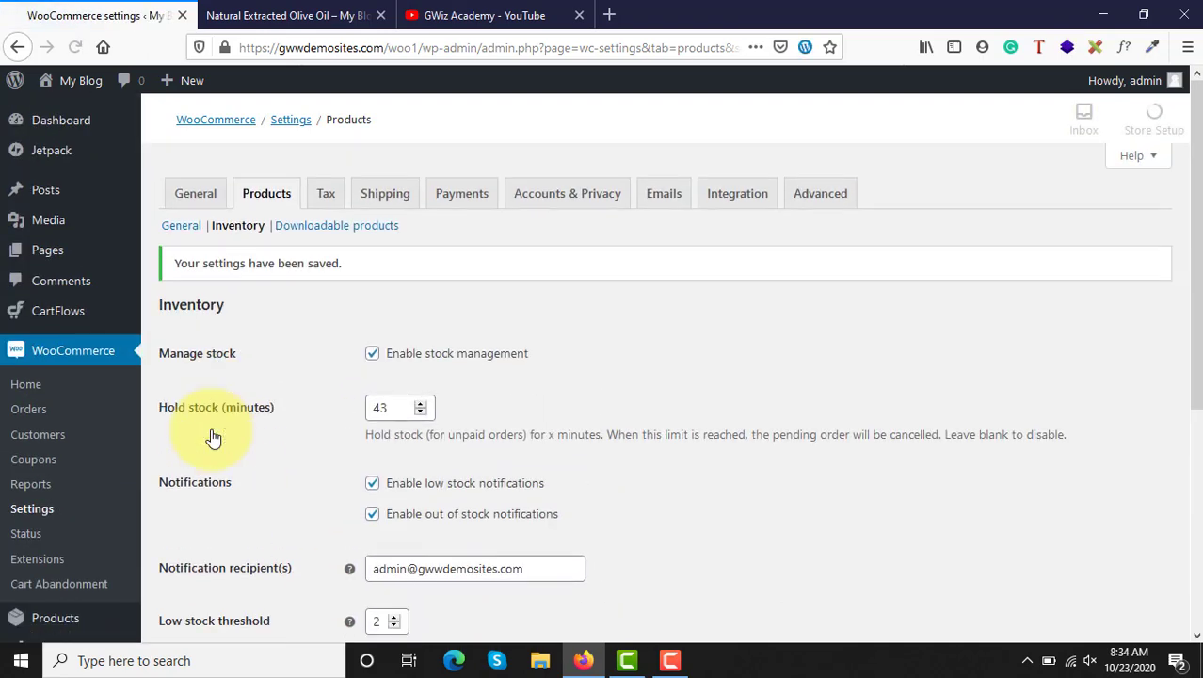
- Open the Downloadable products section and enable the Downloads require login restriction
left_click(333, 228)
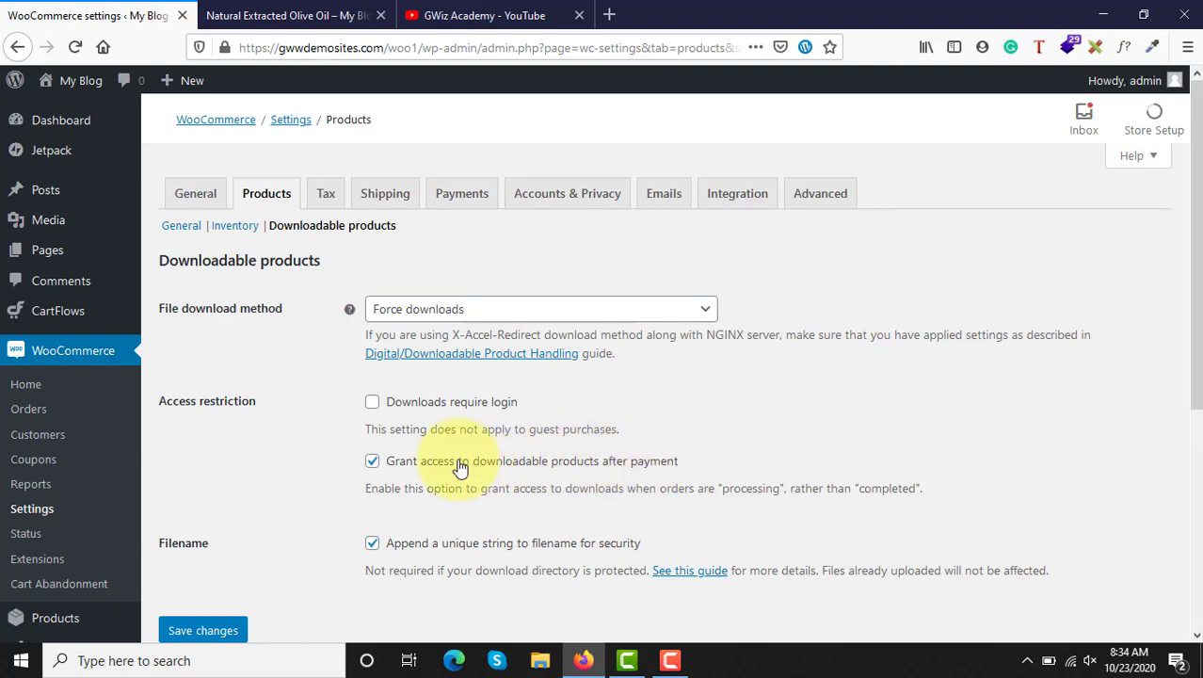
scroll(457, 466, "down", 2)
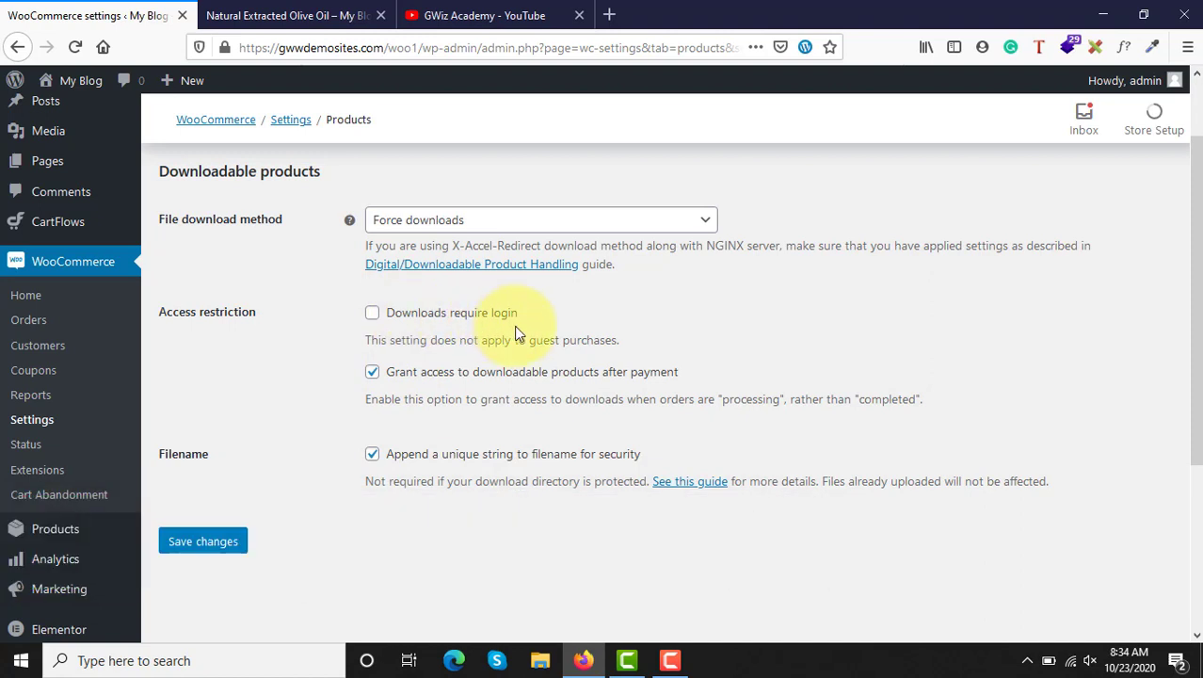
left_click(373, 314)
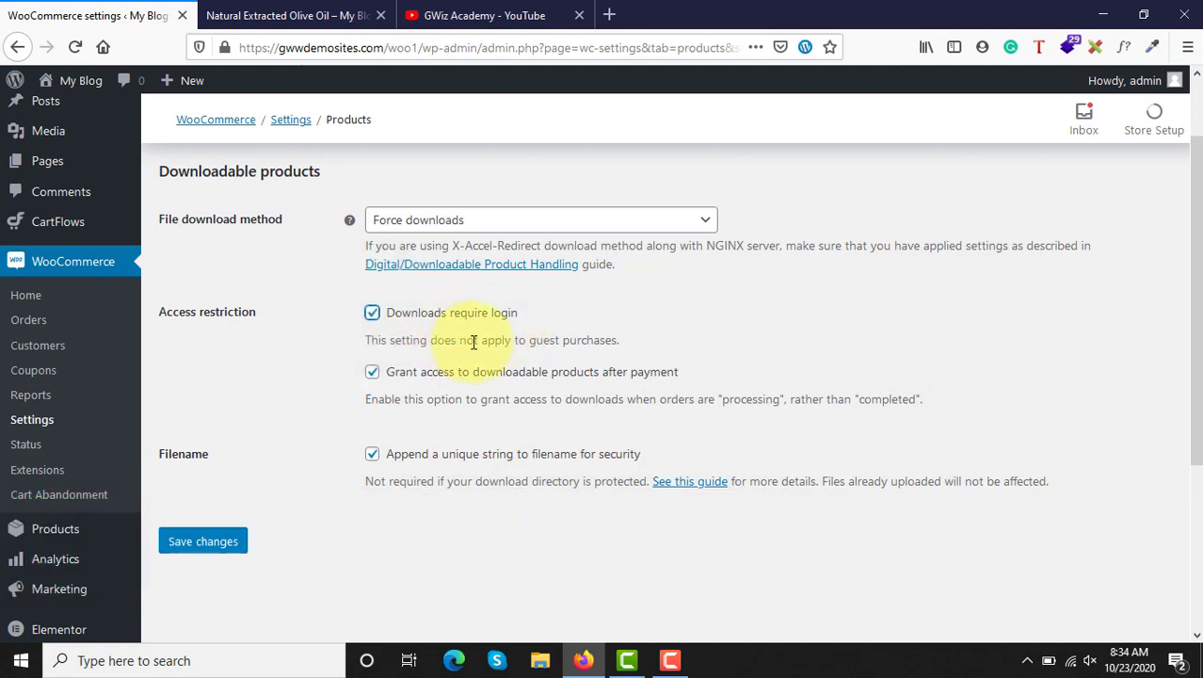
- Look through the available file download methods, keeping Force downloads as the choice
scroll(471, 334, "up", 2)
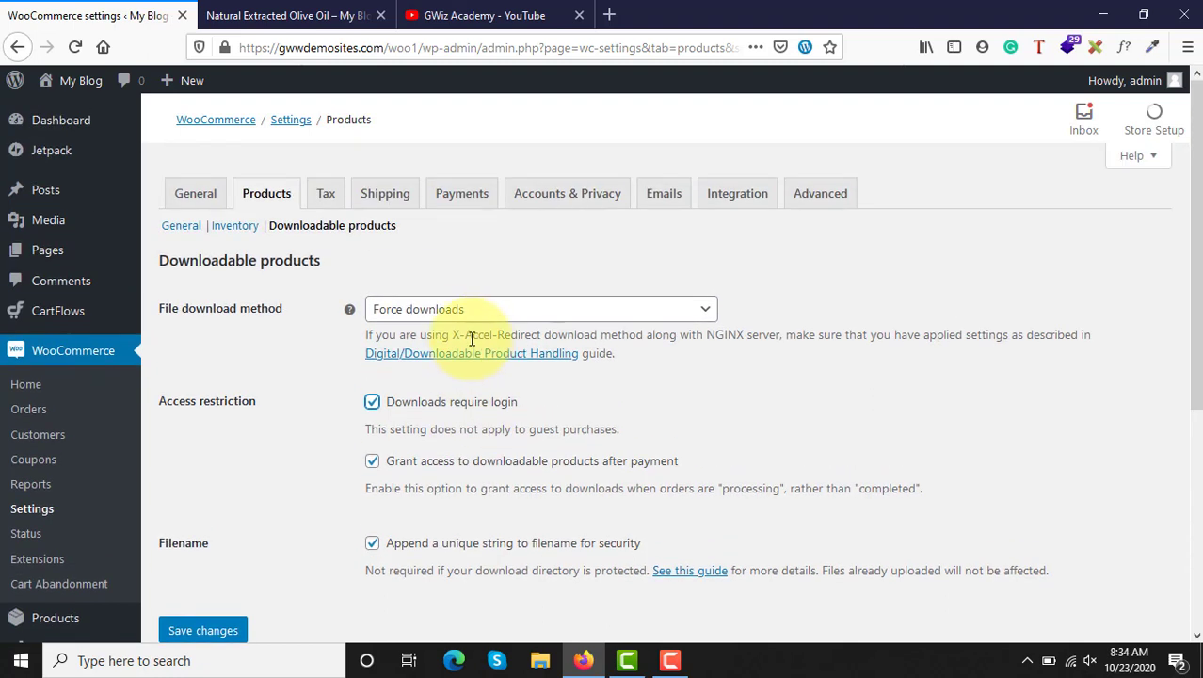
left_click(462, 309)
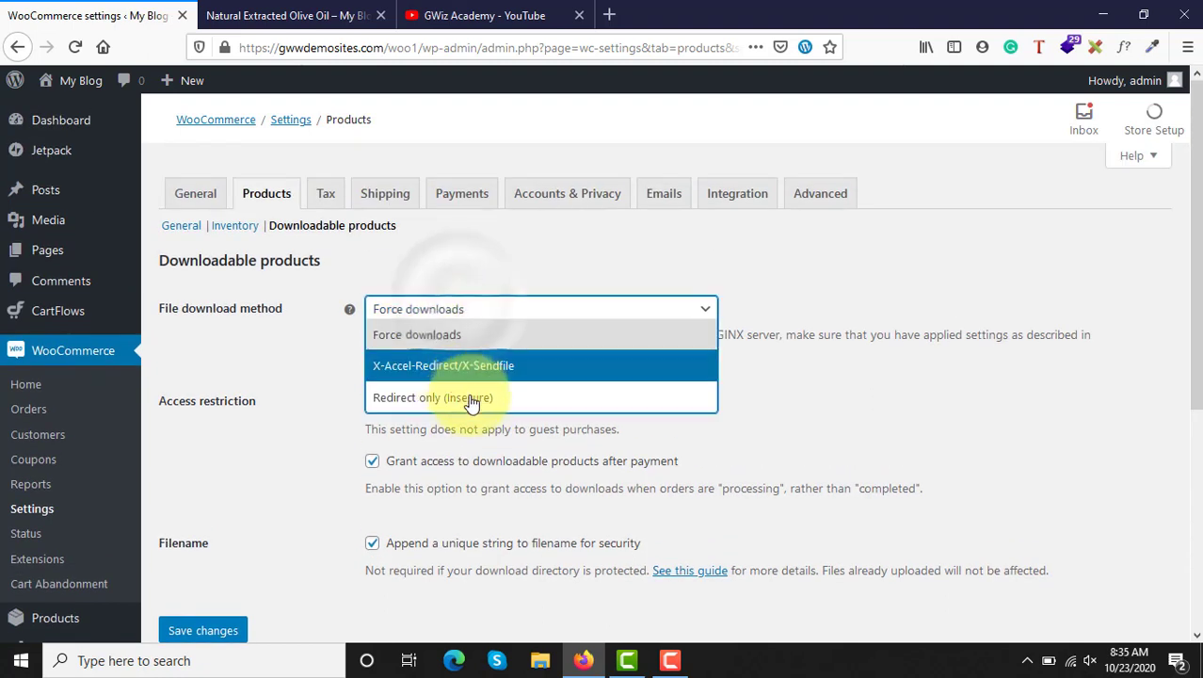
left_click(452, 337)
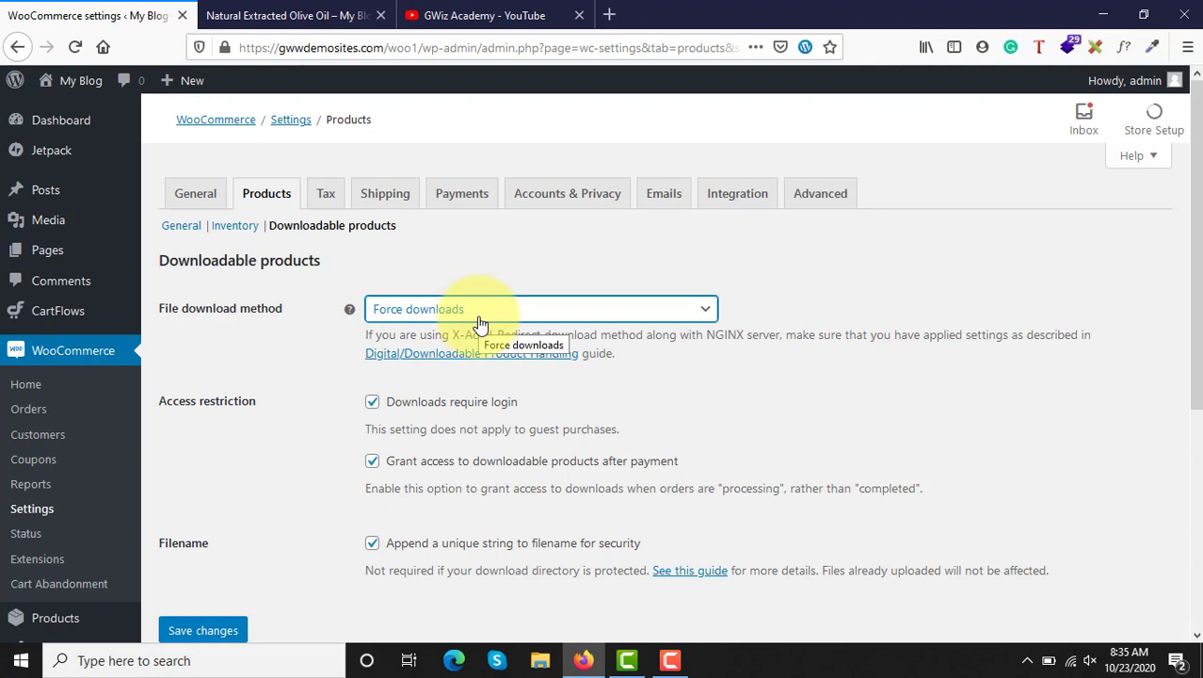
left_click(478, 311)
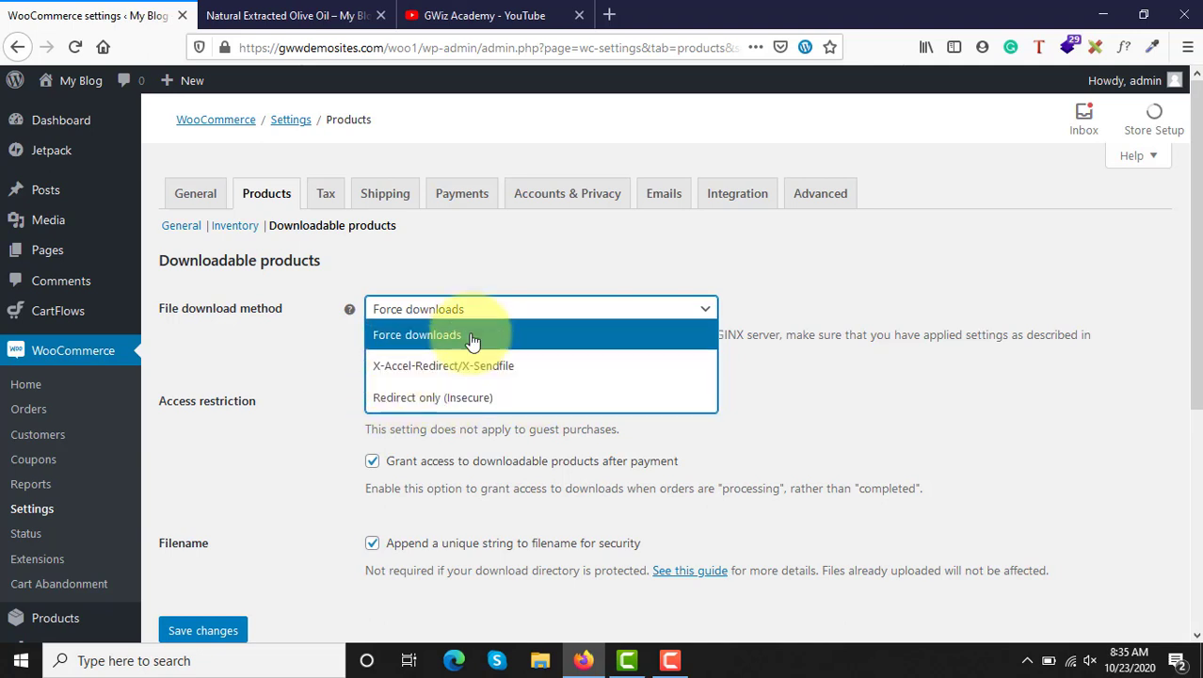
left_click(292, 379)
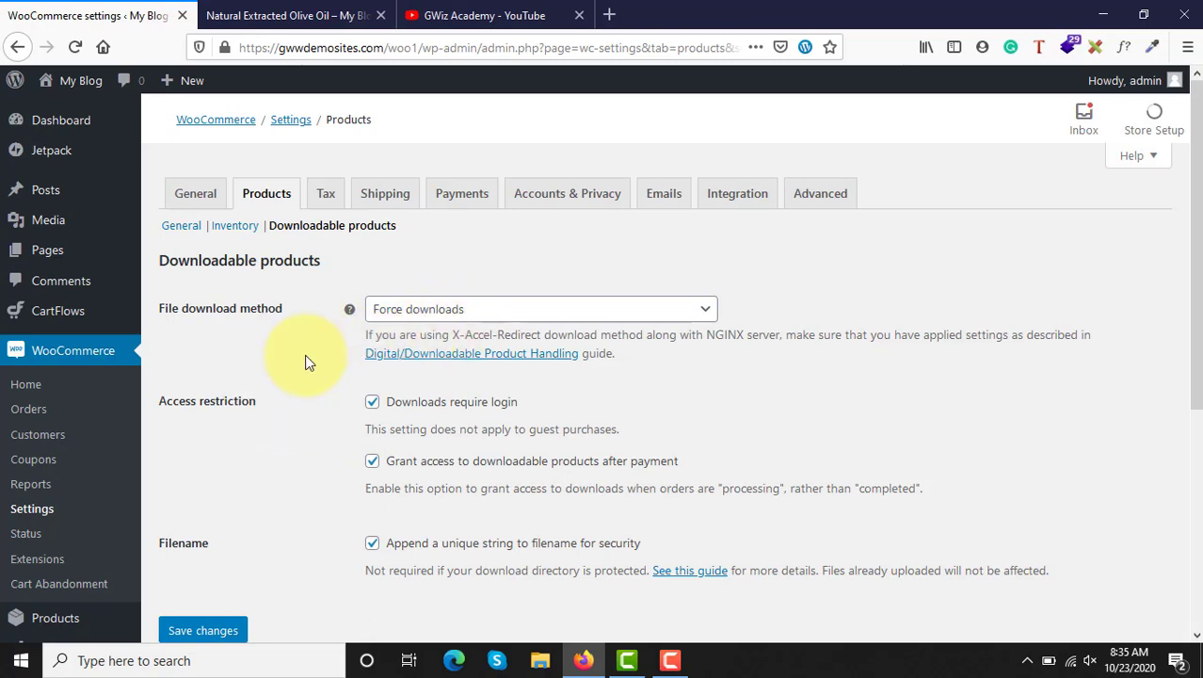
- Save the Downloadable products settings
scroll(304, 353, "down", 3)
left_click(209, 386)
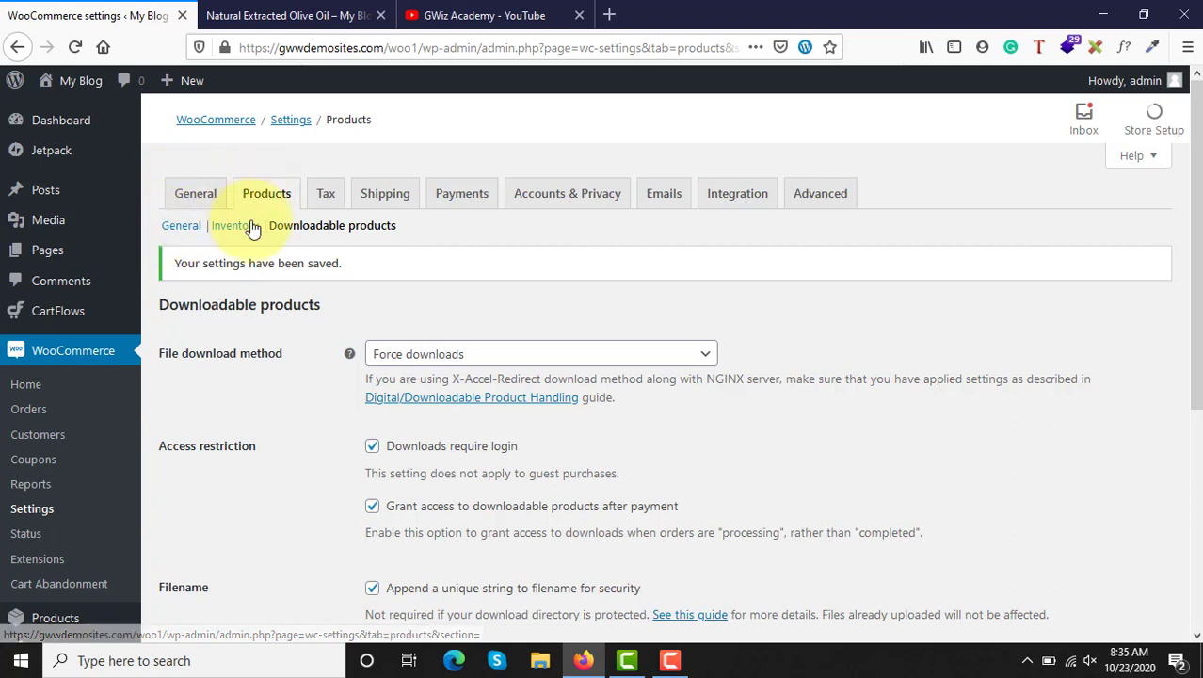
- In the Accounts & Privacy settings, disallow placing orders without an account and allow logging into an existing account during checkout
left_click(800, 197)
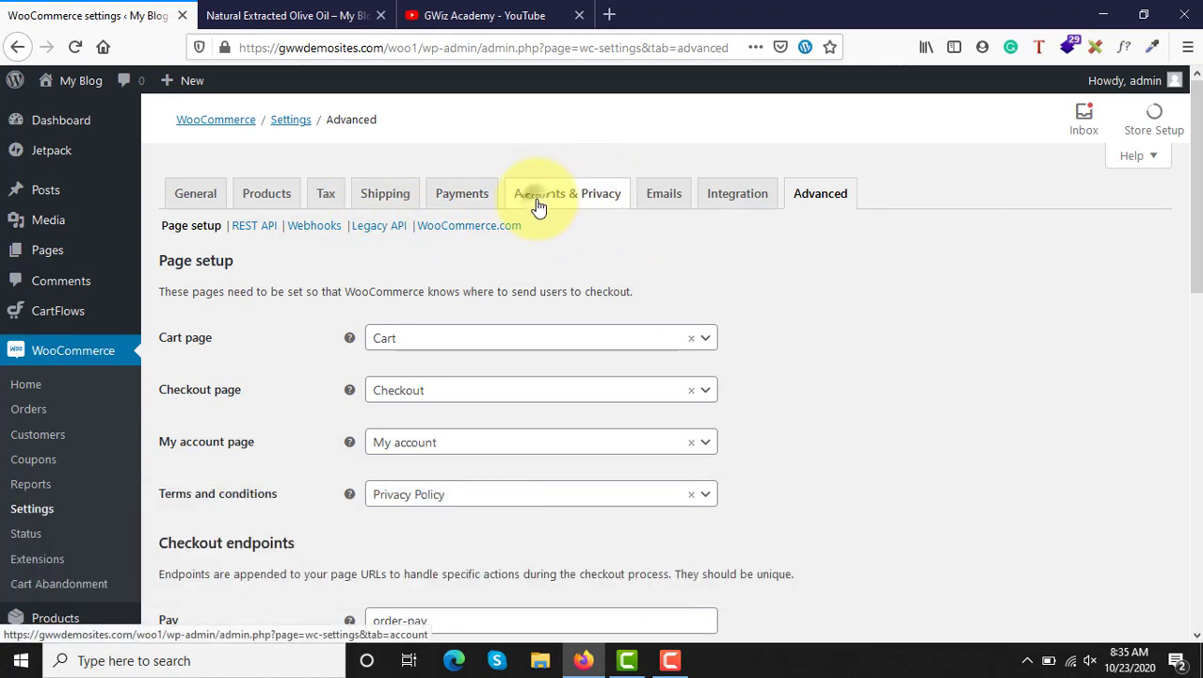
left_click(539, 203)
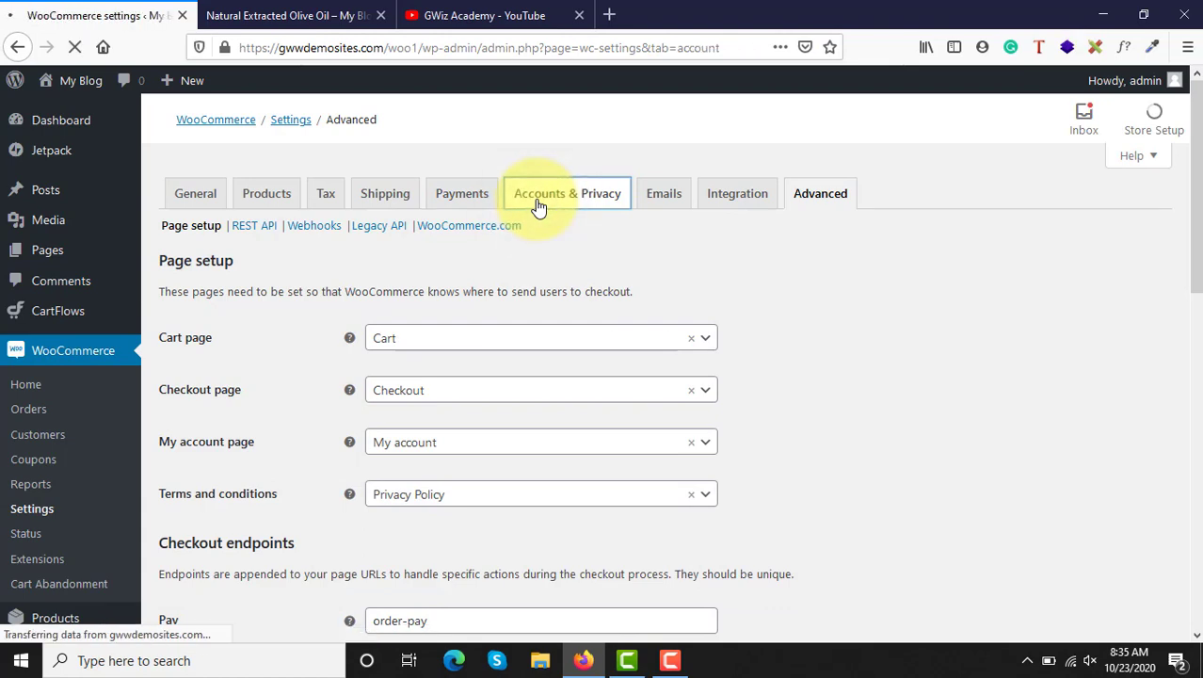
scroll(460, 323, "down", 1)
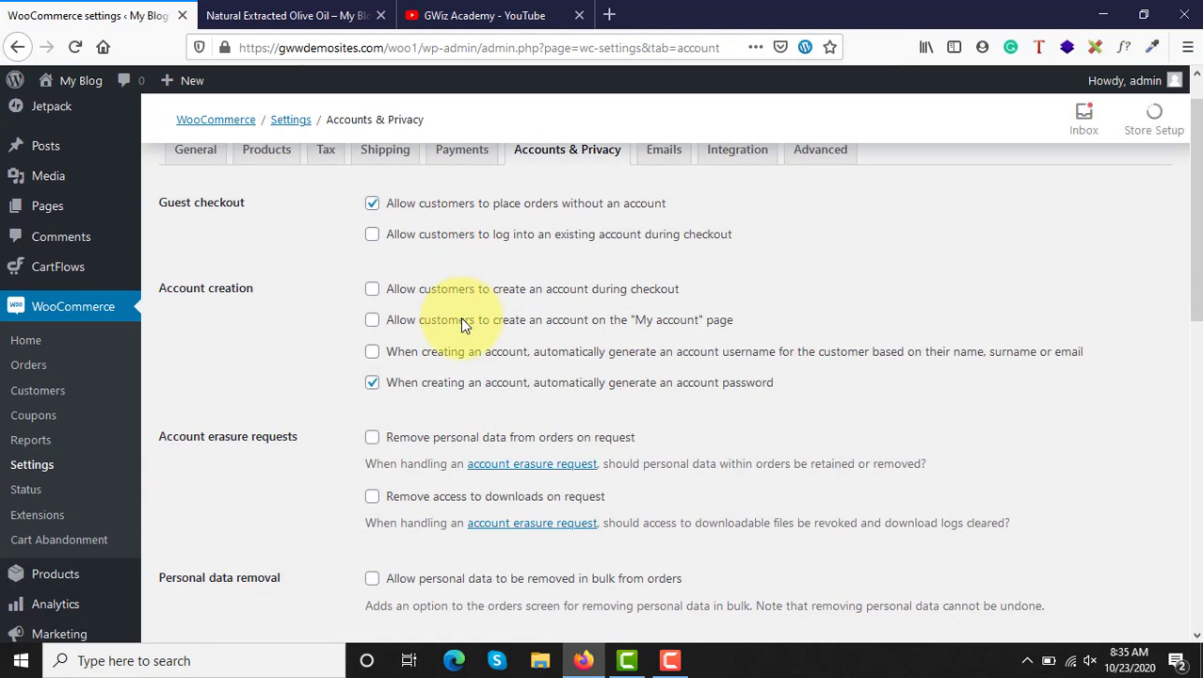
scroll(460, 323, "up", 1)
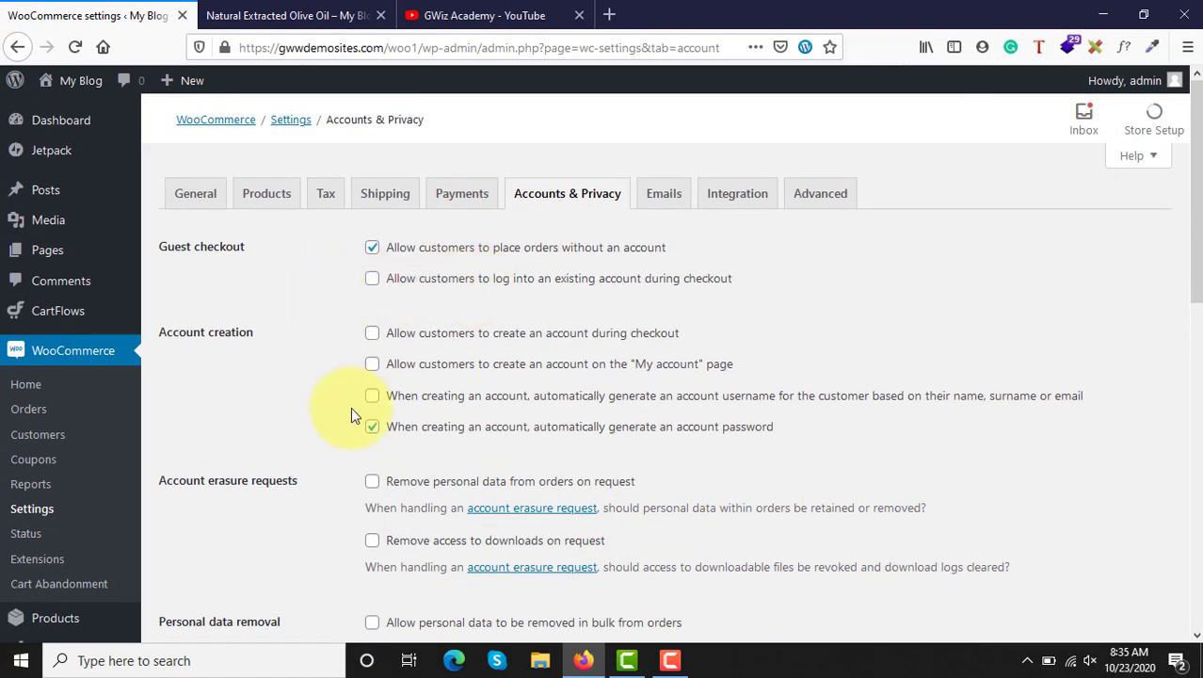
scroll(351, 409, "down", 10)
scroll(351, 409, "up", 10)
left_click(373, 248)
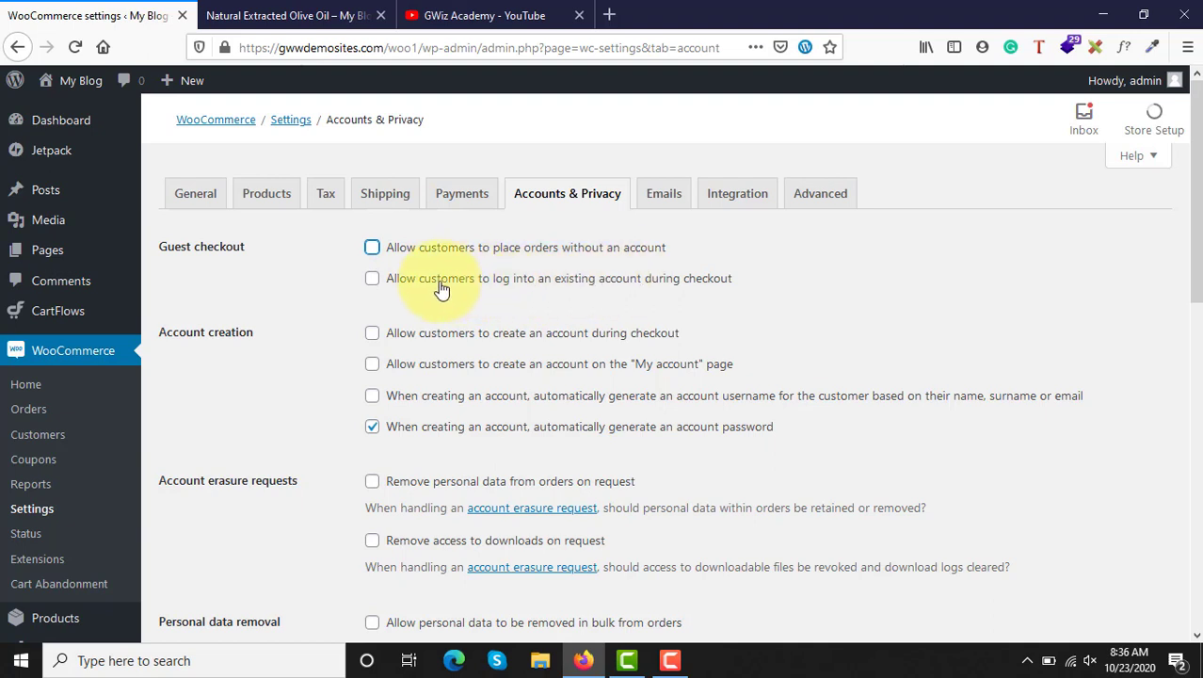
left_click(373, 279)
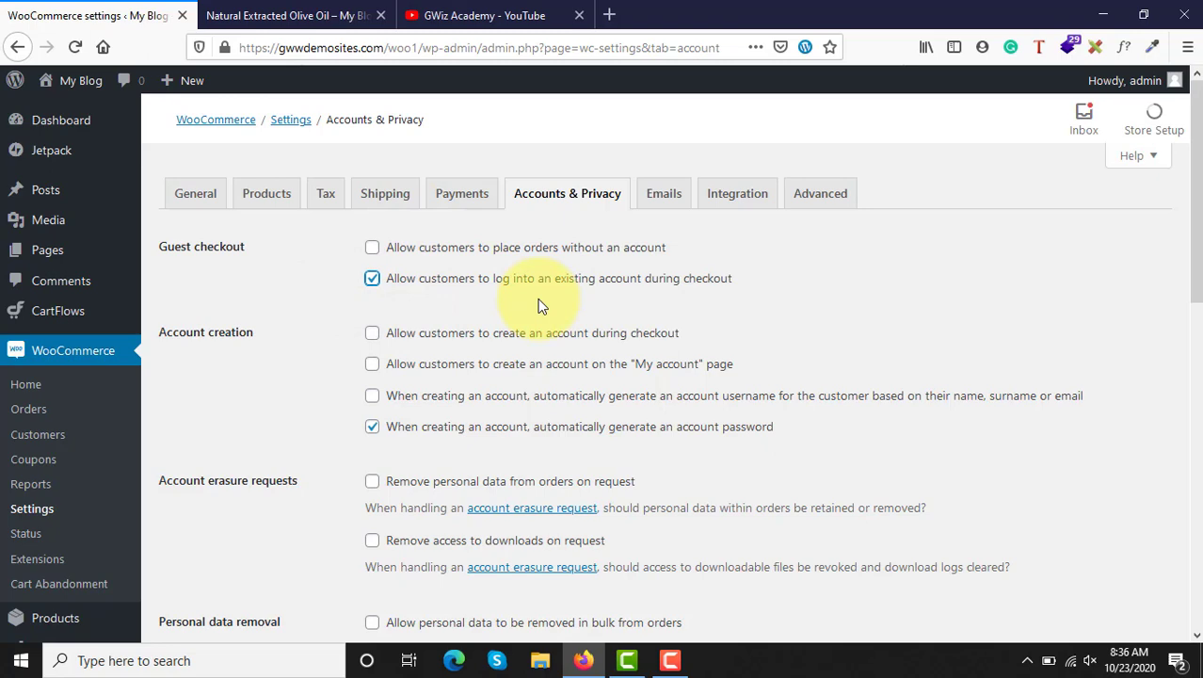
- Allow account creation during checkout and on the "My account" page, and disable automatic account password generation
scroll(480, 293, "down", 1)
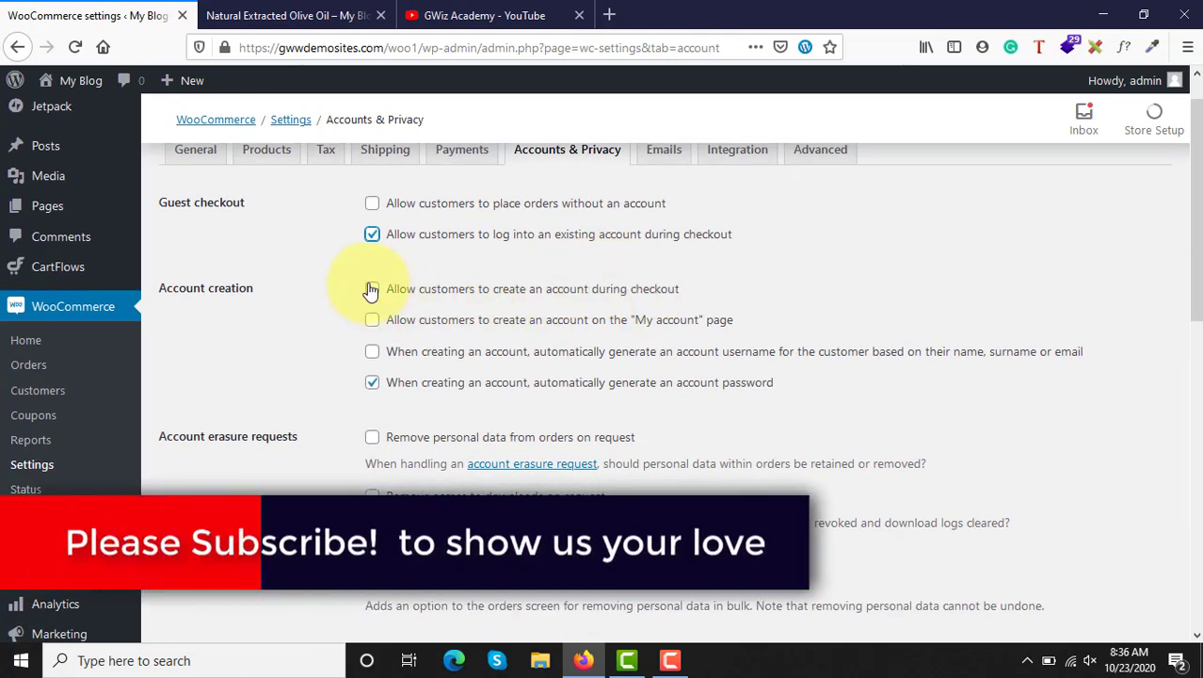
left_click(372, 289)
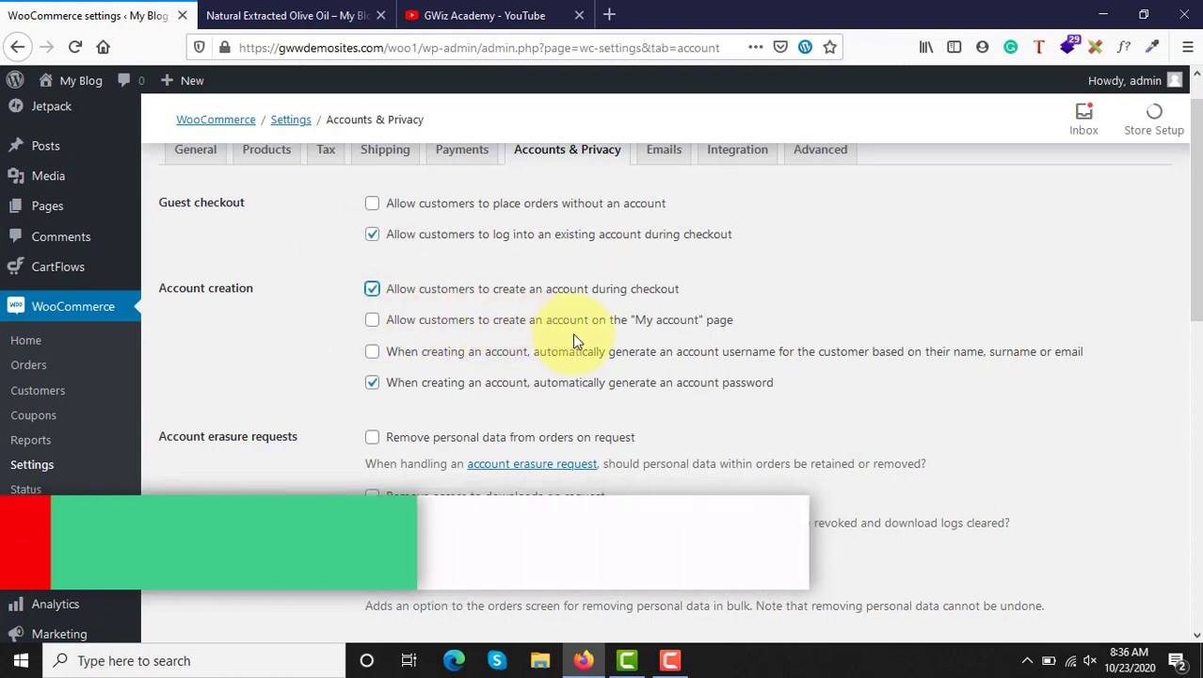
left_click(373, 322)
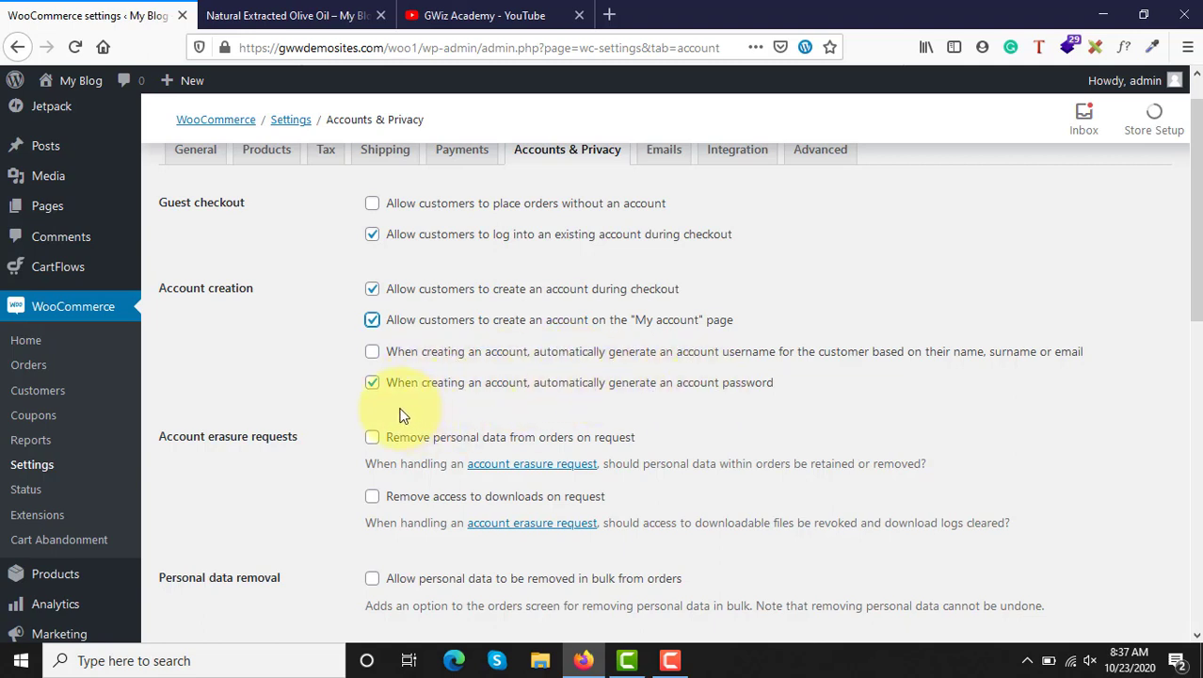
left_click(374, 388)
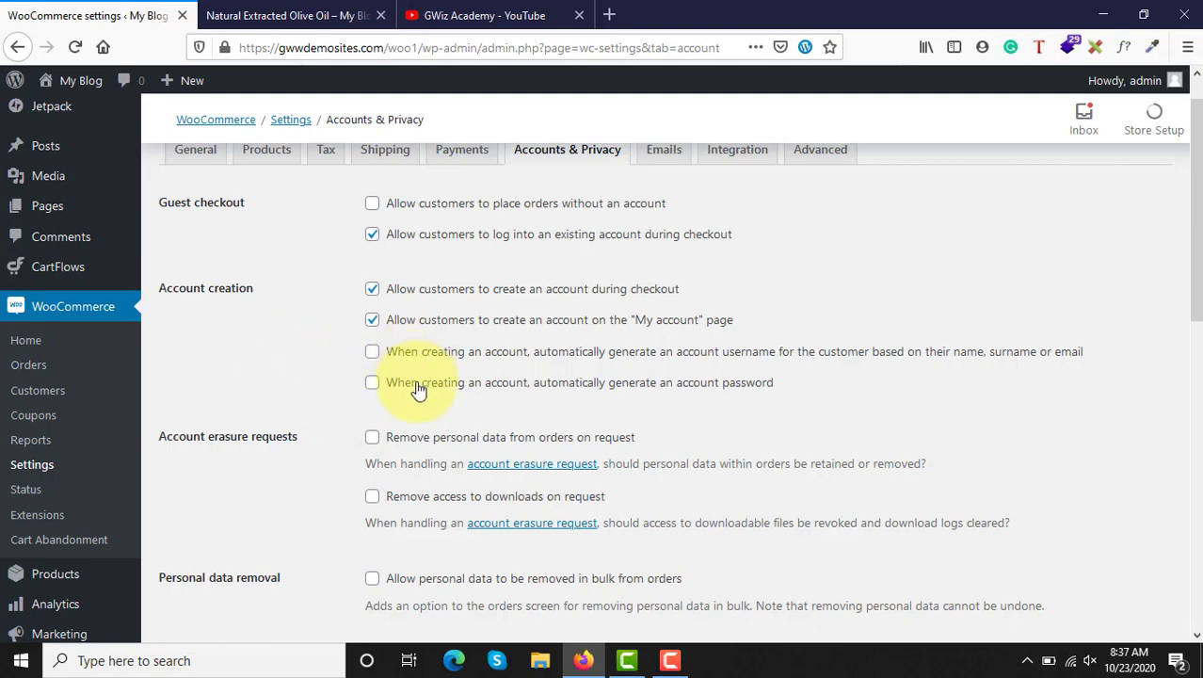
- Enable removal of personal data from orders and of download access on request, and allow bulk personal data removal from orders
scroll(419, 389, "down", 1)
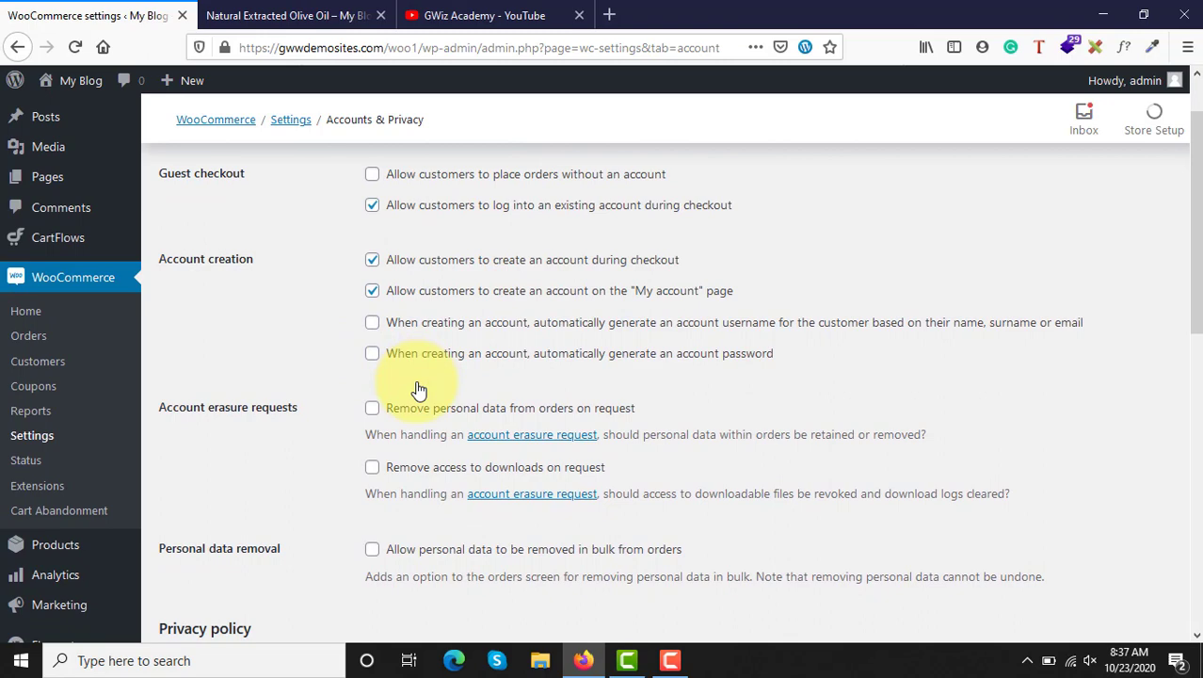
scroll(419, 388, "down", 4)
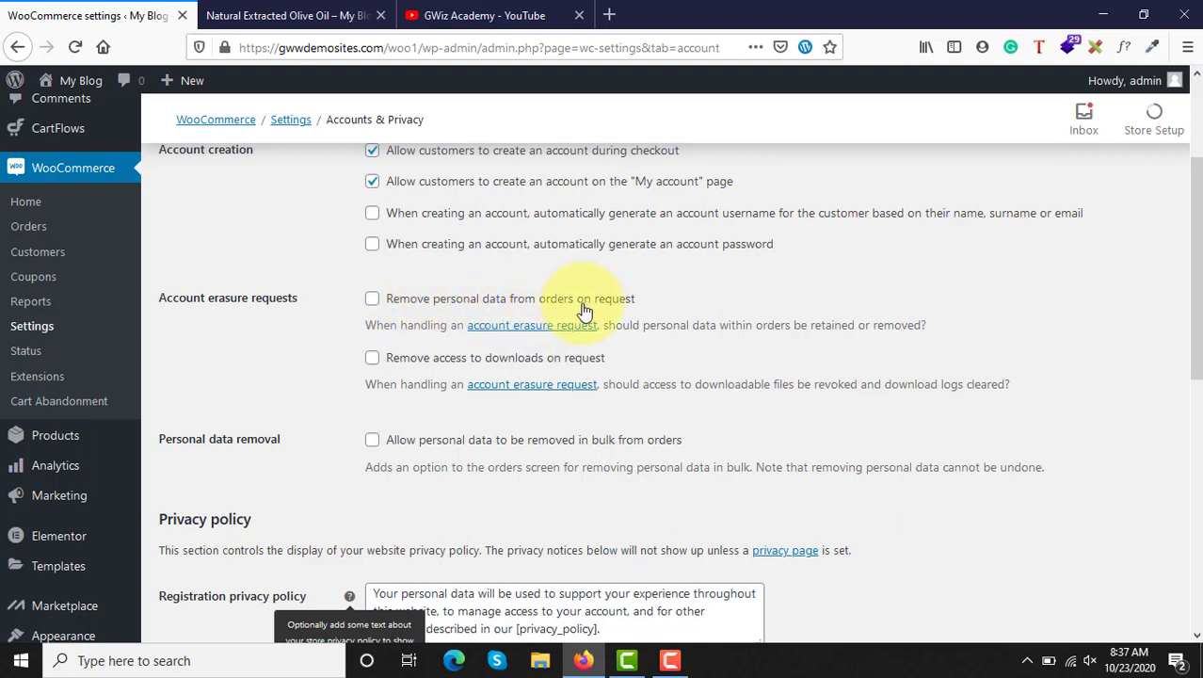
left_click(372, 300)
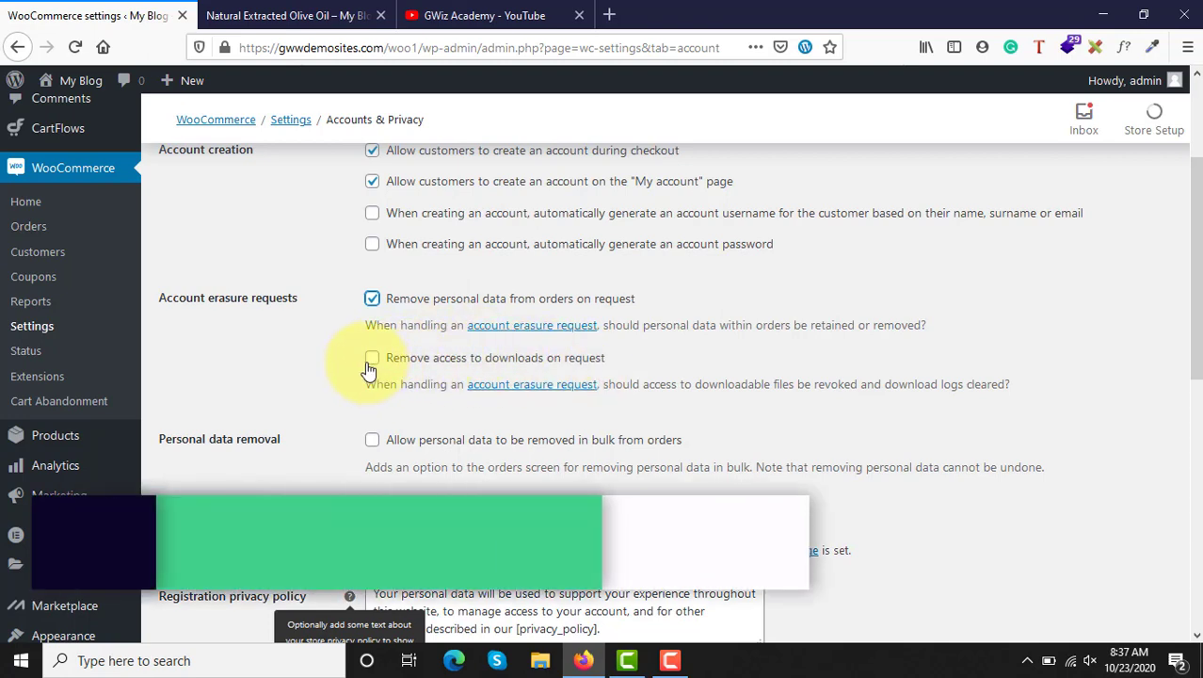
left_click(372, 358)
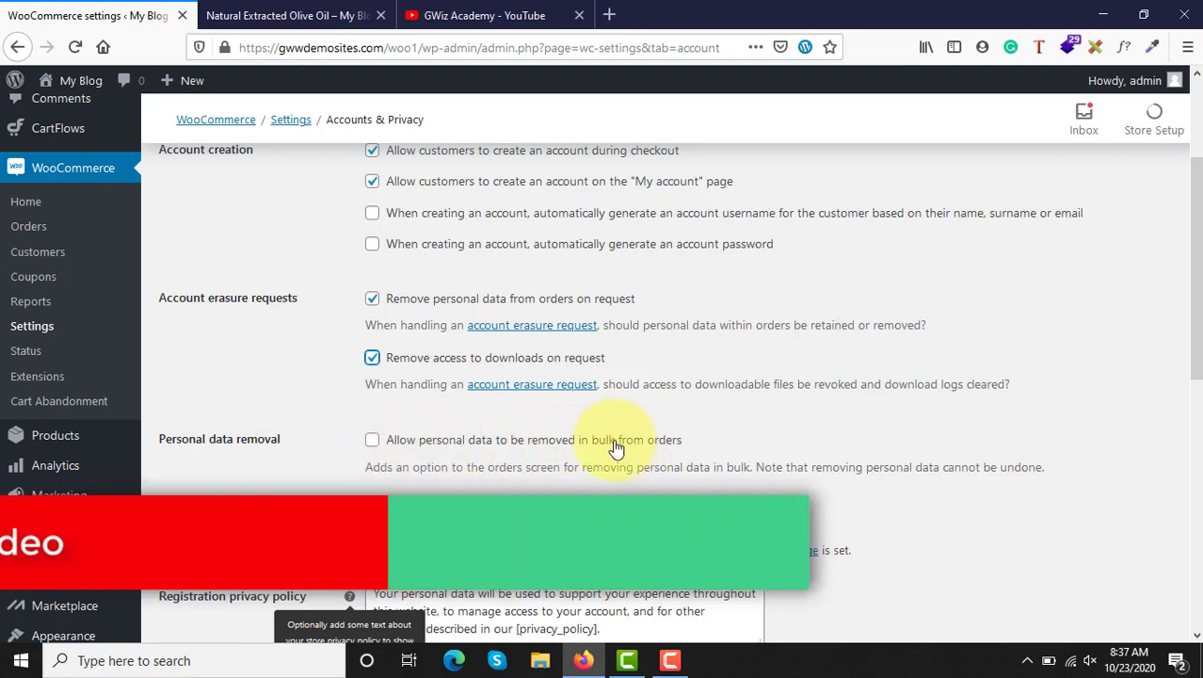
left_click(372, 442)
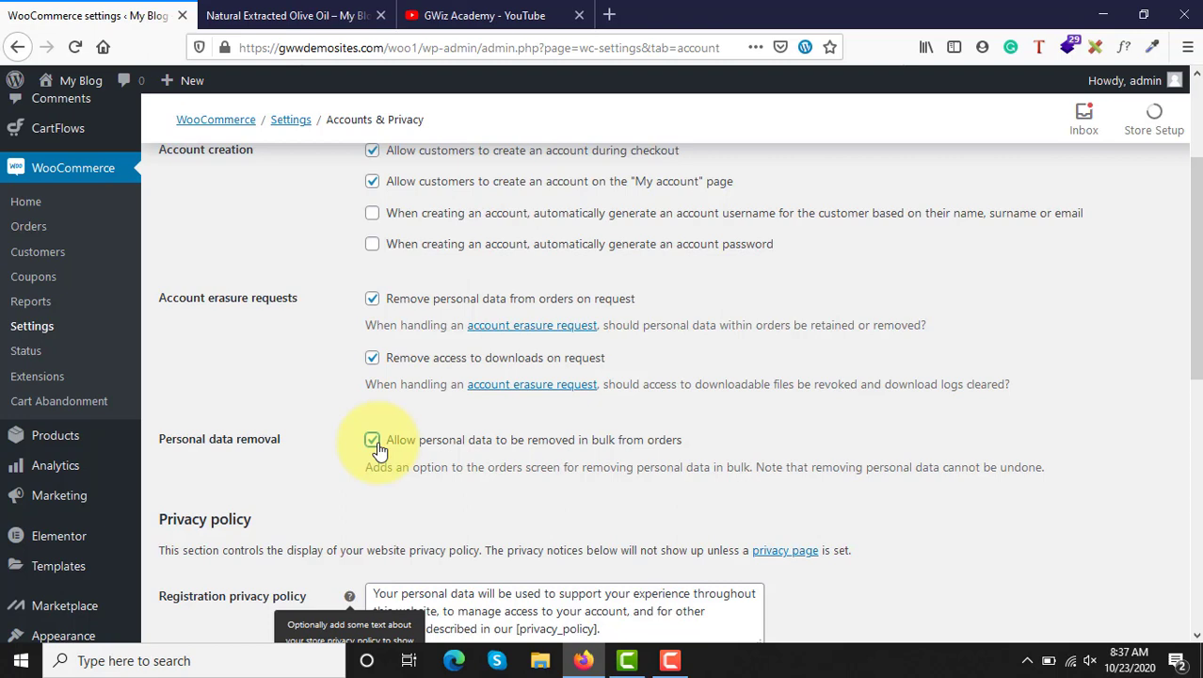
left_click(376, 443)
left_click(376, 443)
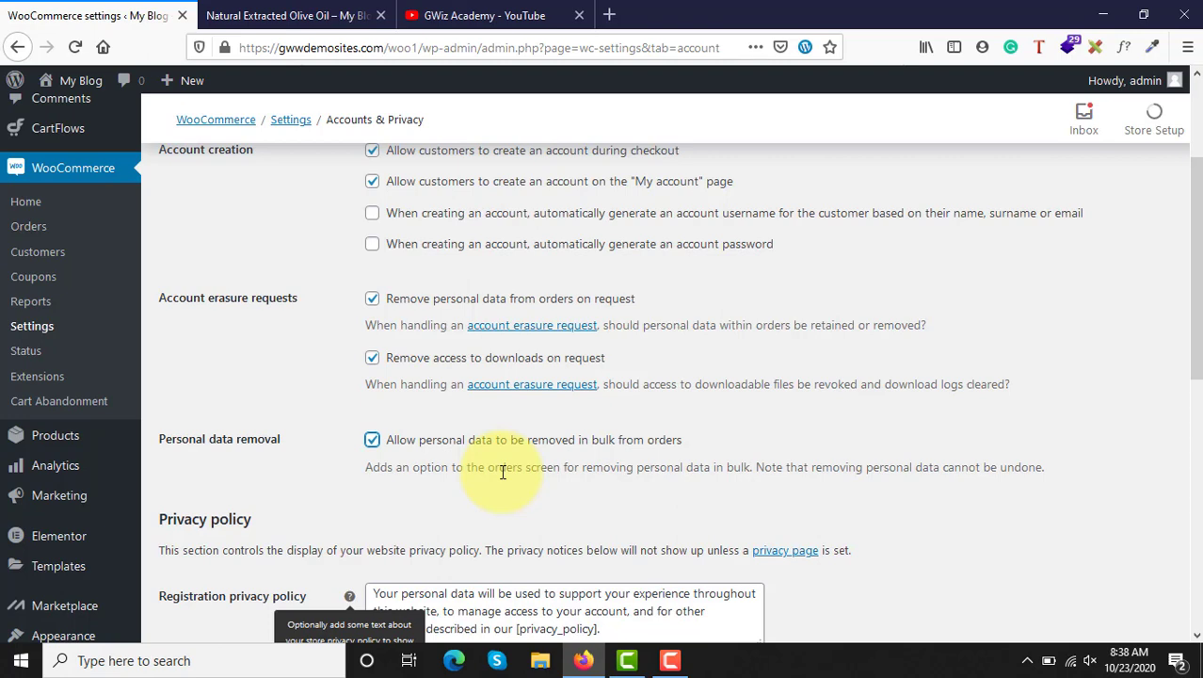
- Review the registration privacy policy text and its [privacy_policy] shortcode in the Privacy policy section
scroll(502, 471, "down", 3)
scroll(491, 457, "up", 2)
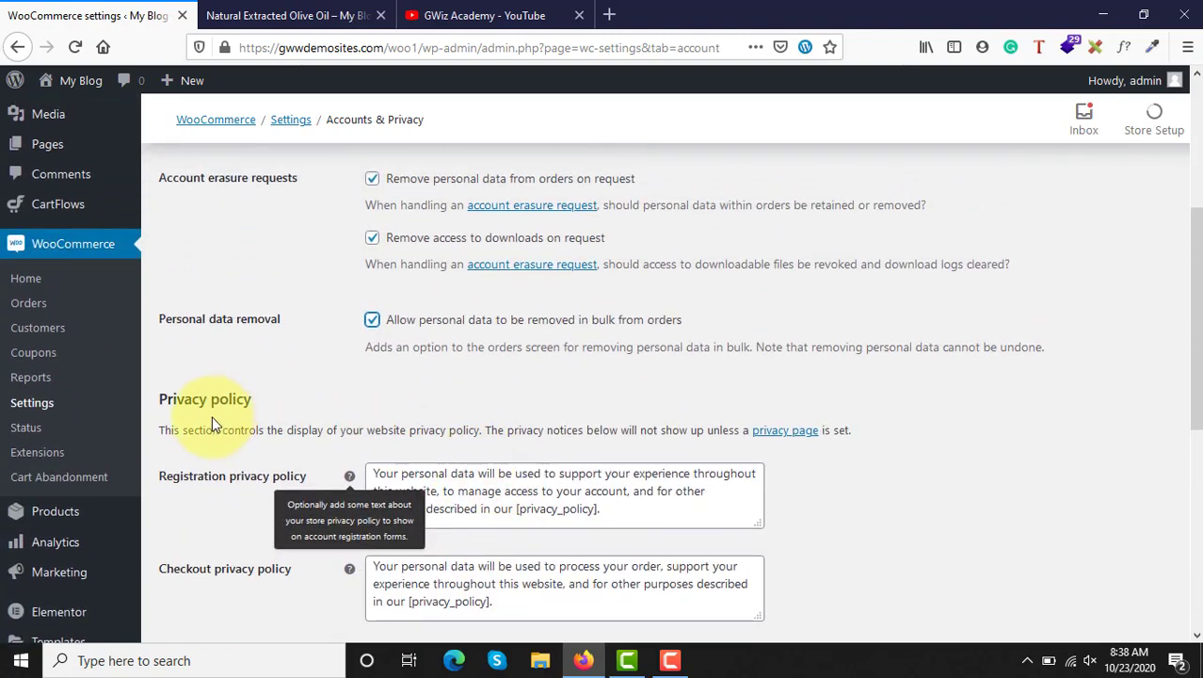
left_click(554, 501)
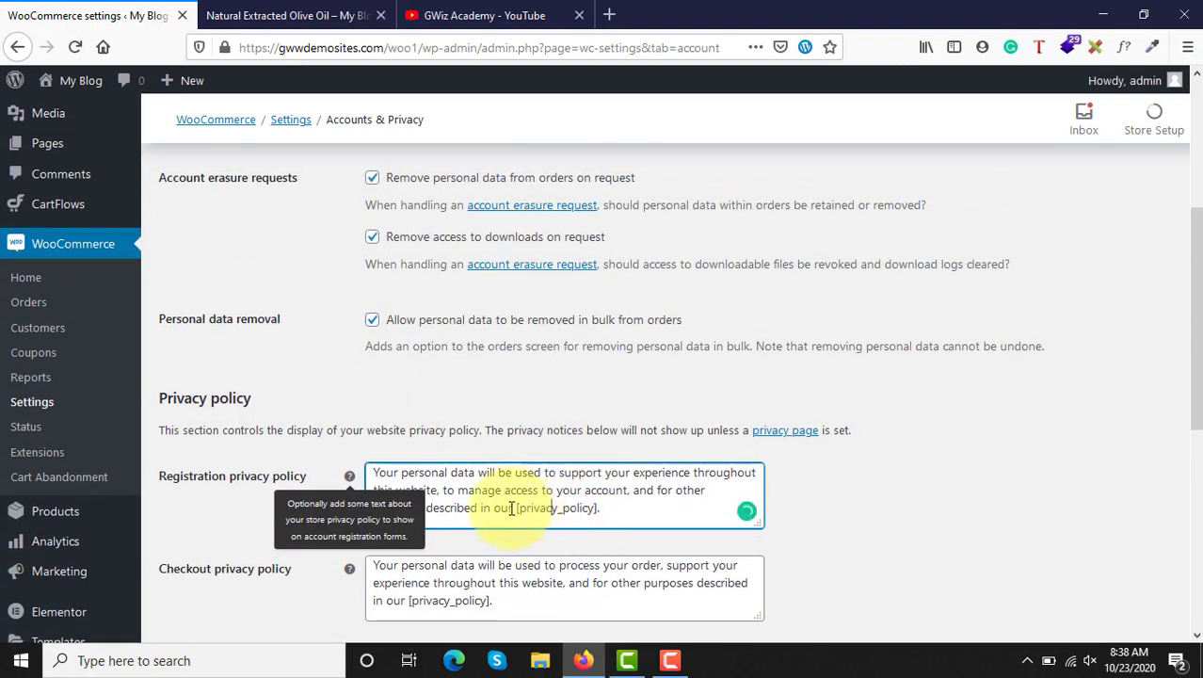
left_click_drag(512, 509, 386, 472)
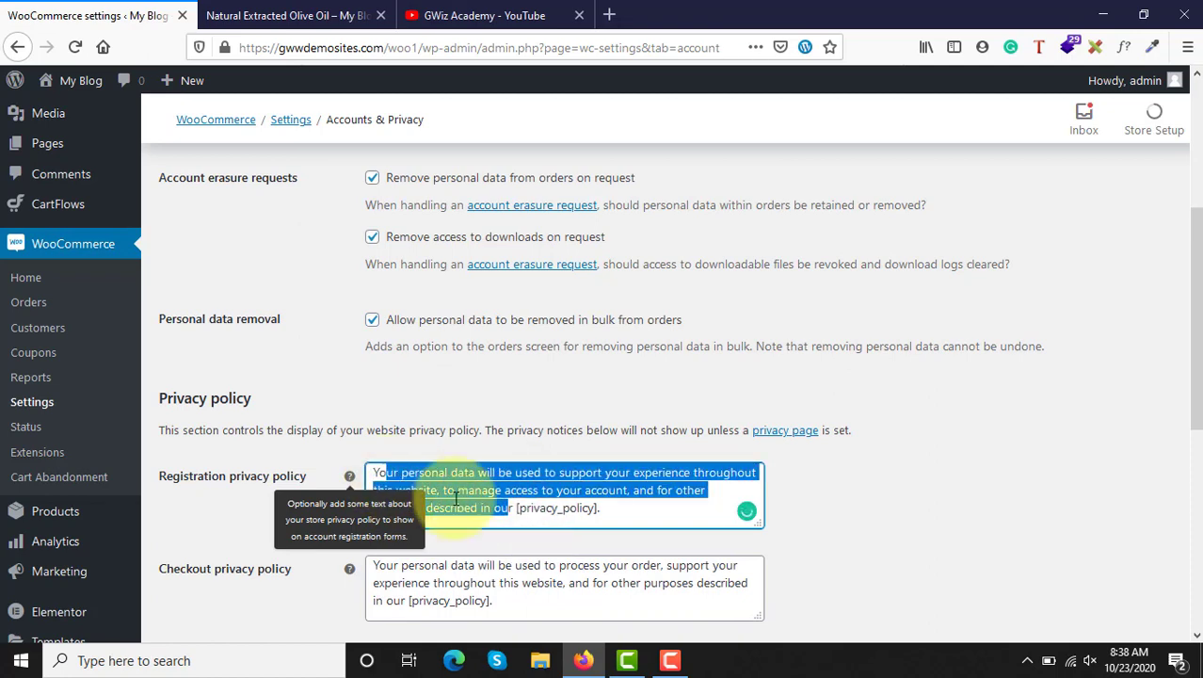
left_click_drag(517, 509, 591, 511)
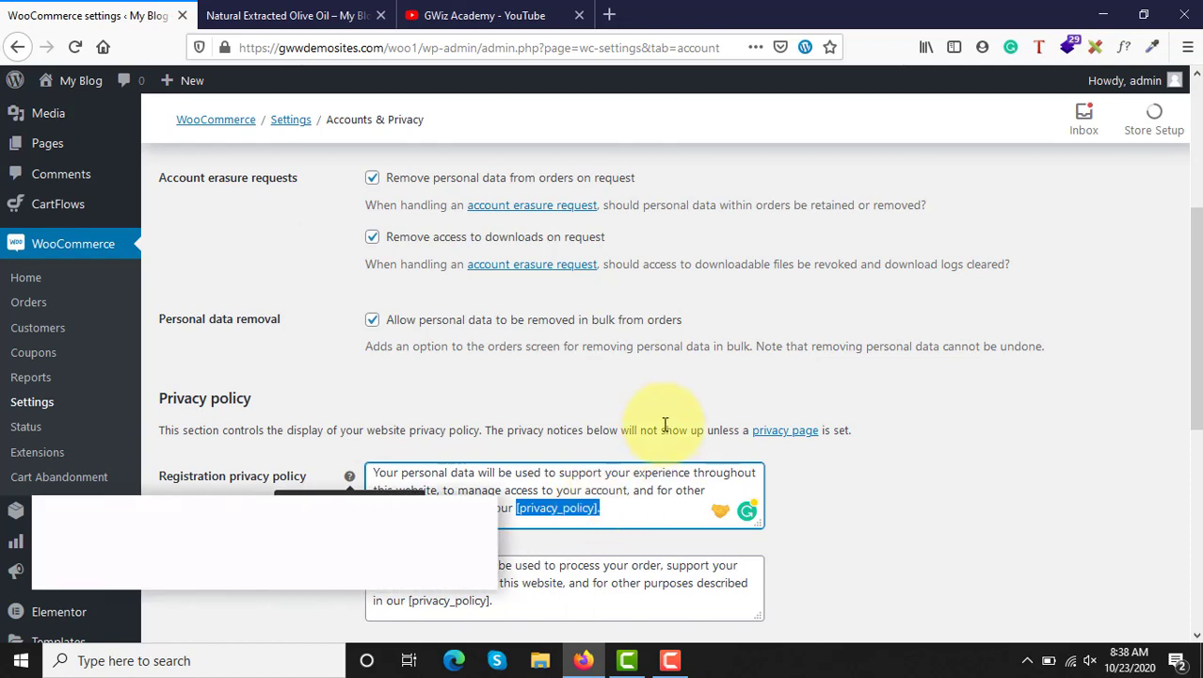
mouse_move(46, 155)
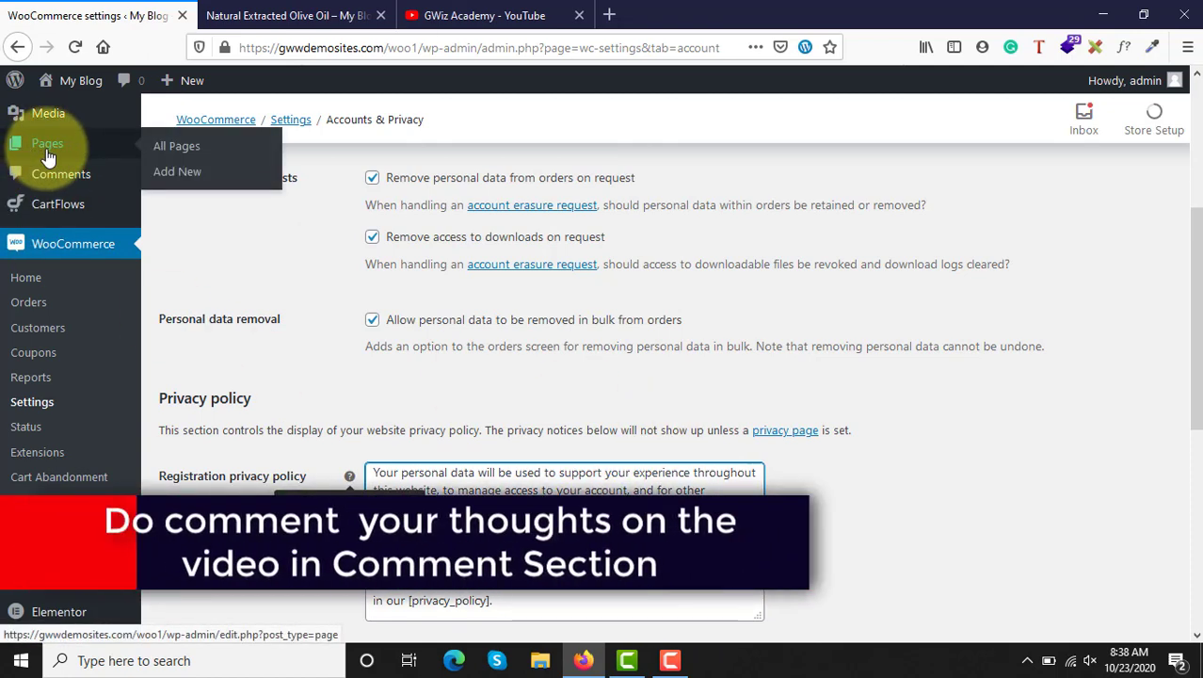
scroll(591, 403, "up", 5)
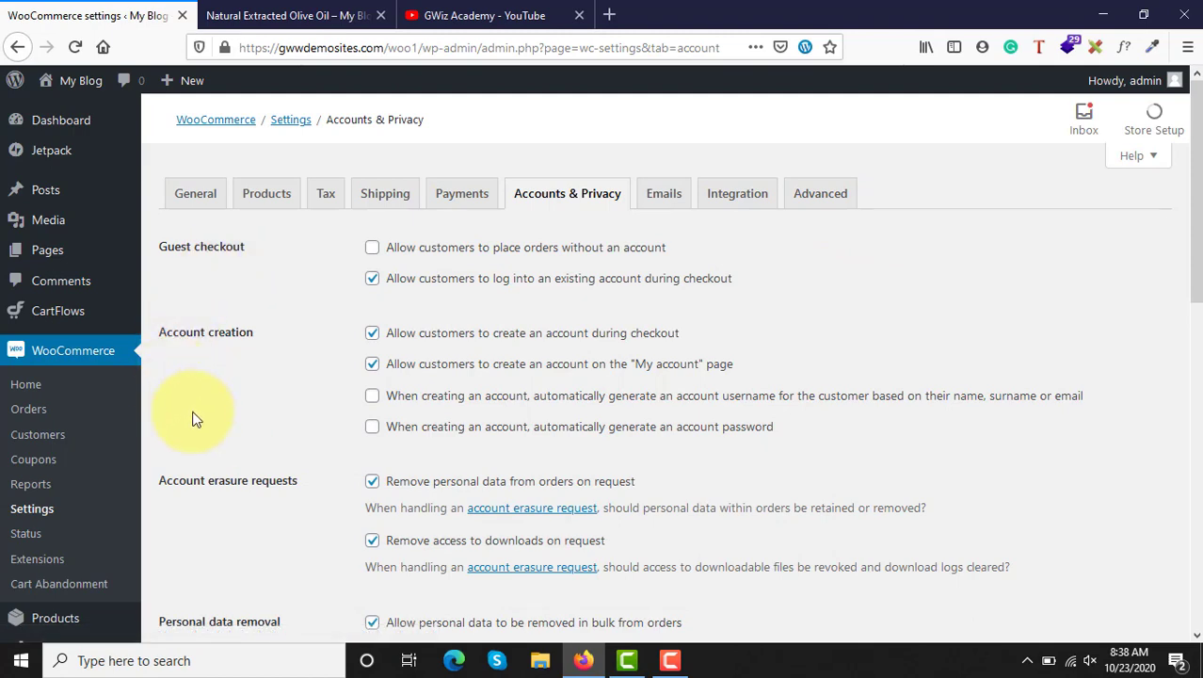
scroll(194, 419, "down", 5)
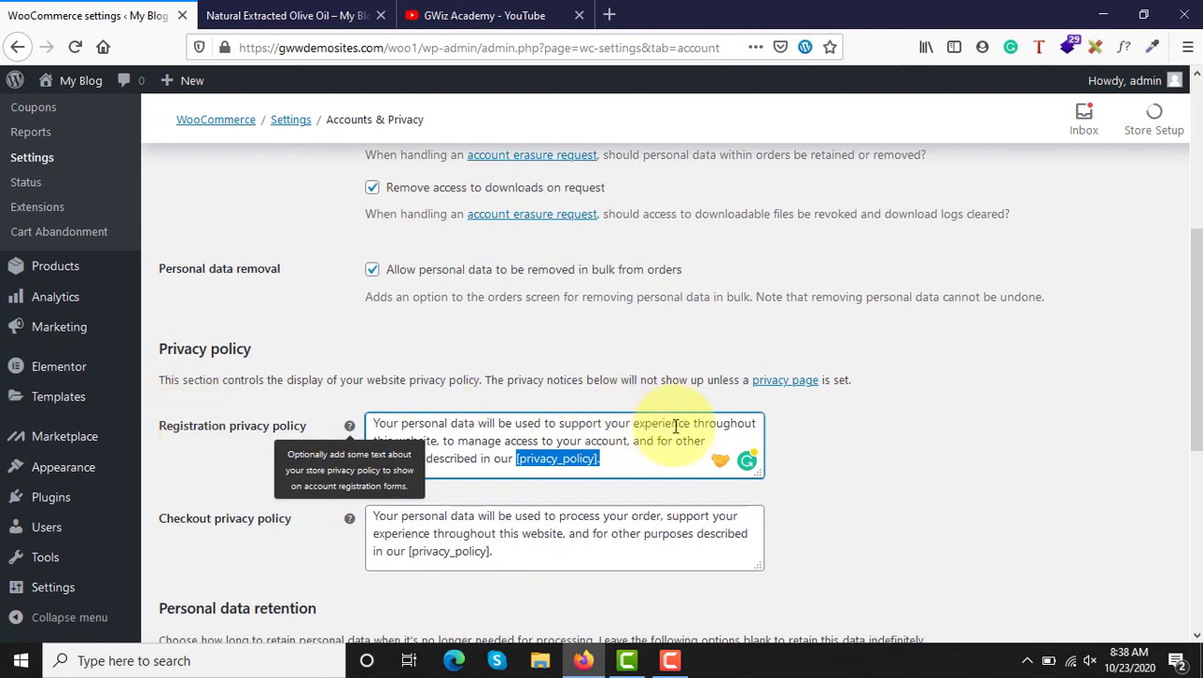
scroll(883, 454, "up", 5)
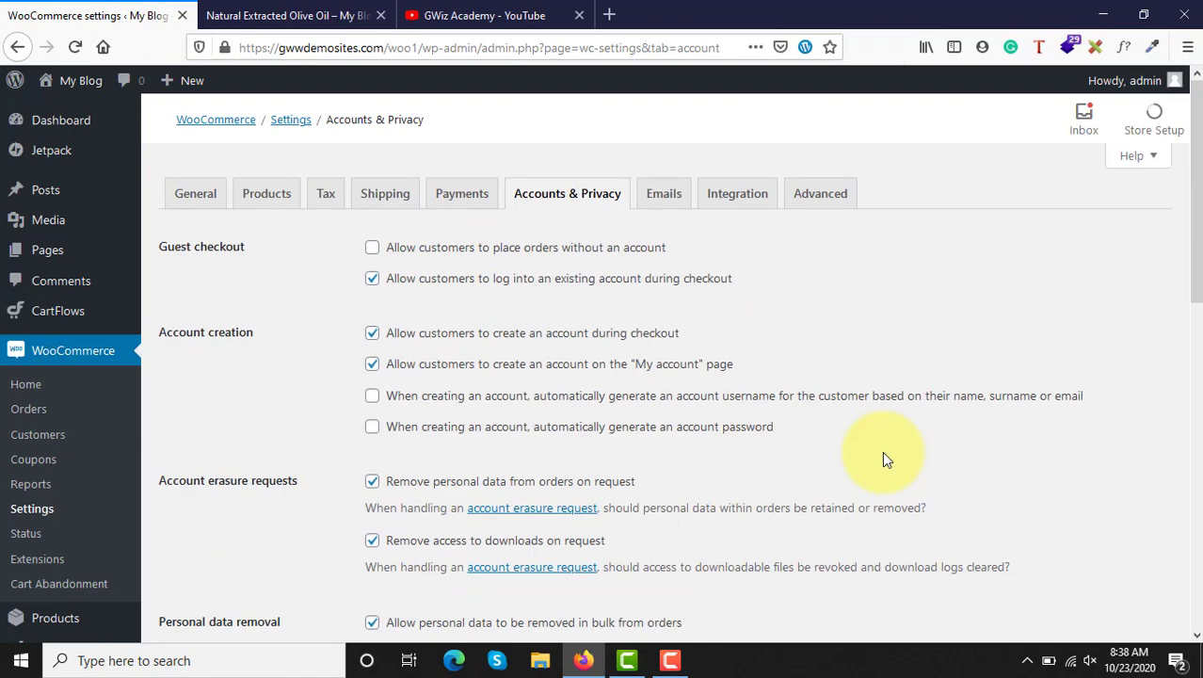
- Read through the checkout privacy policy text
scroll(883, 454, "down", 10)
scroll(882, 451, "up", 6)
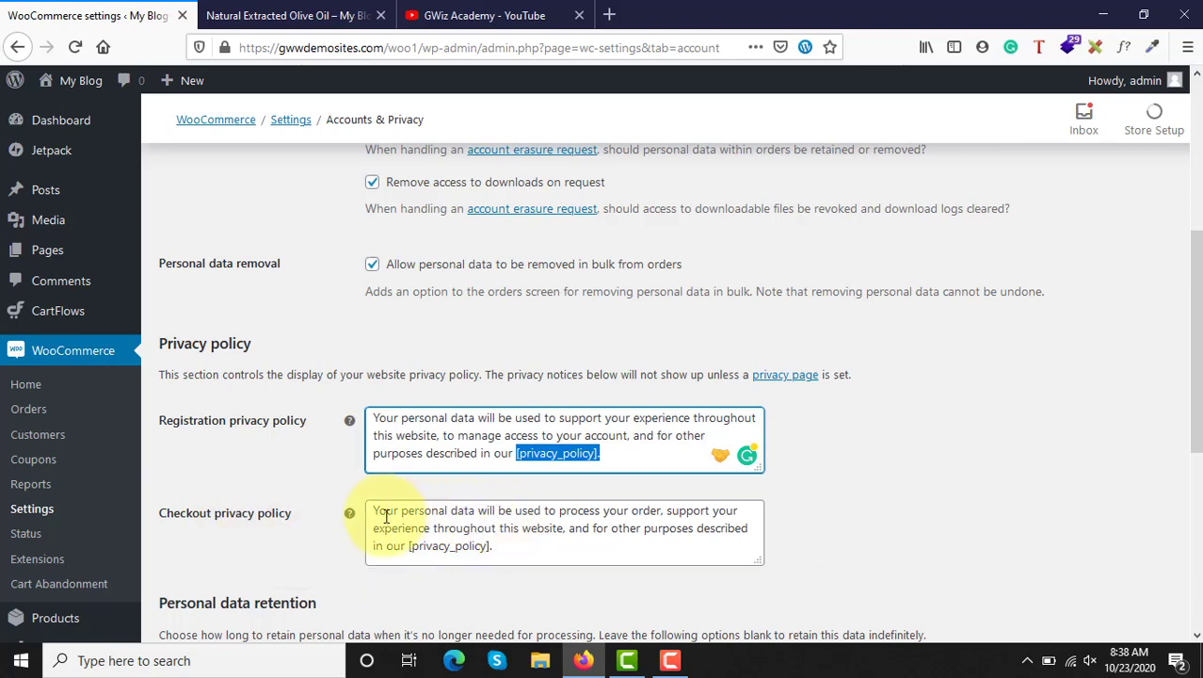
left_click_drag(386, 511, 559, 561)
left_click(559, 561)
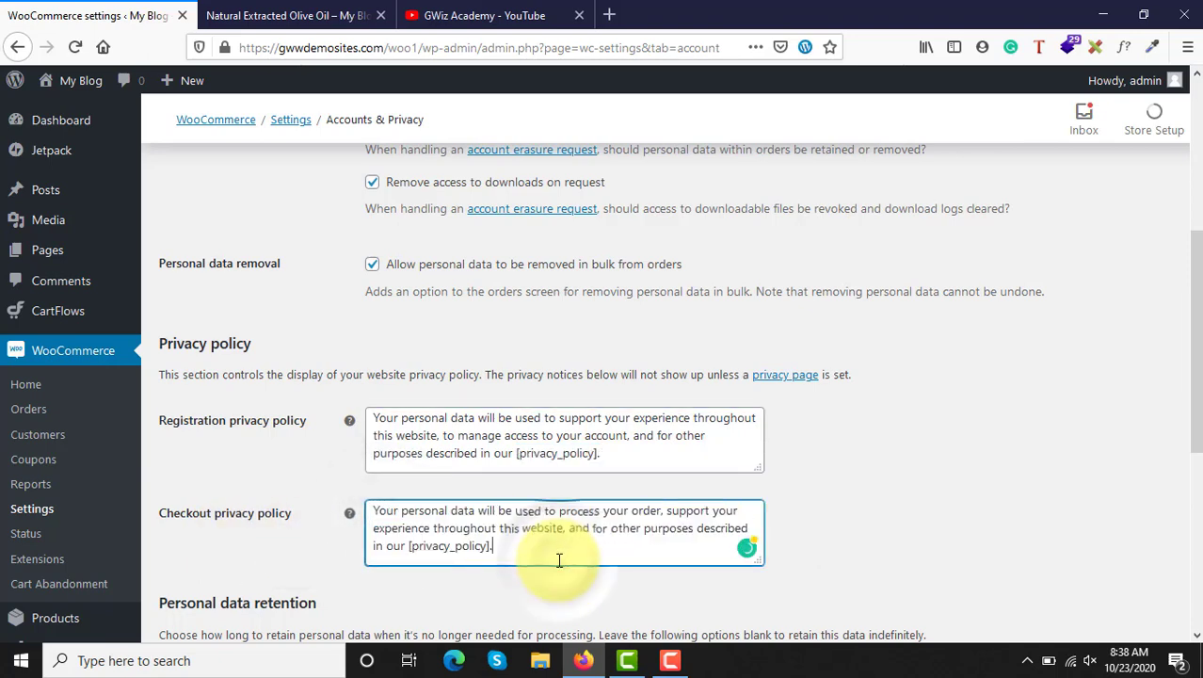
left_click_drag(458, 509, 681, 535)
left_click(681, 536)
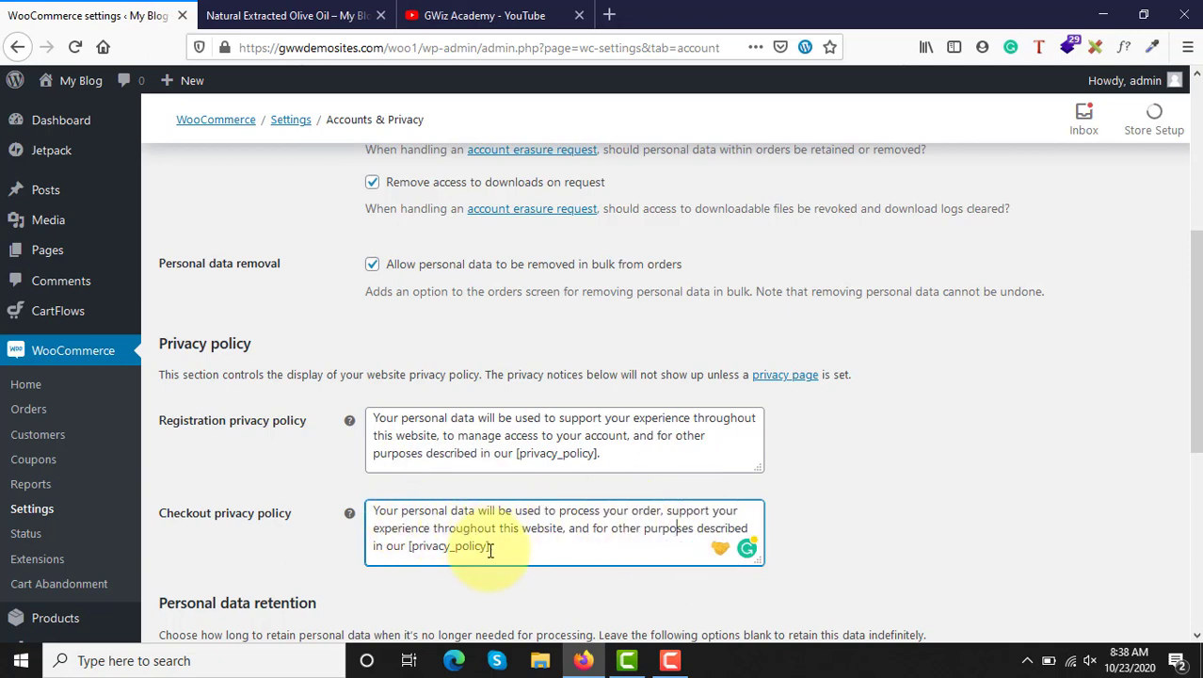
- Leave all Personal data retention periods blank and save the Accounts & Privacy settings
scroll(489, 551, "down", 3)
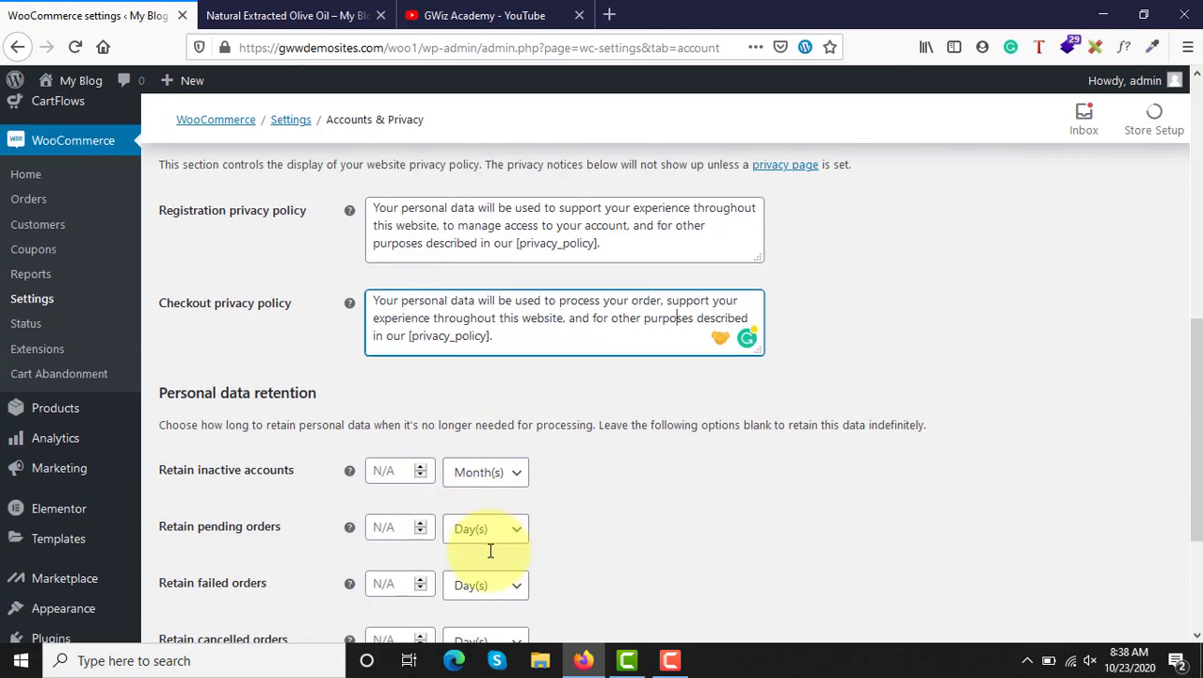
scroll(193, 375, "down", 2)
scroll(193, 376, "down", 1)
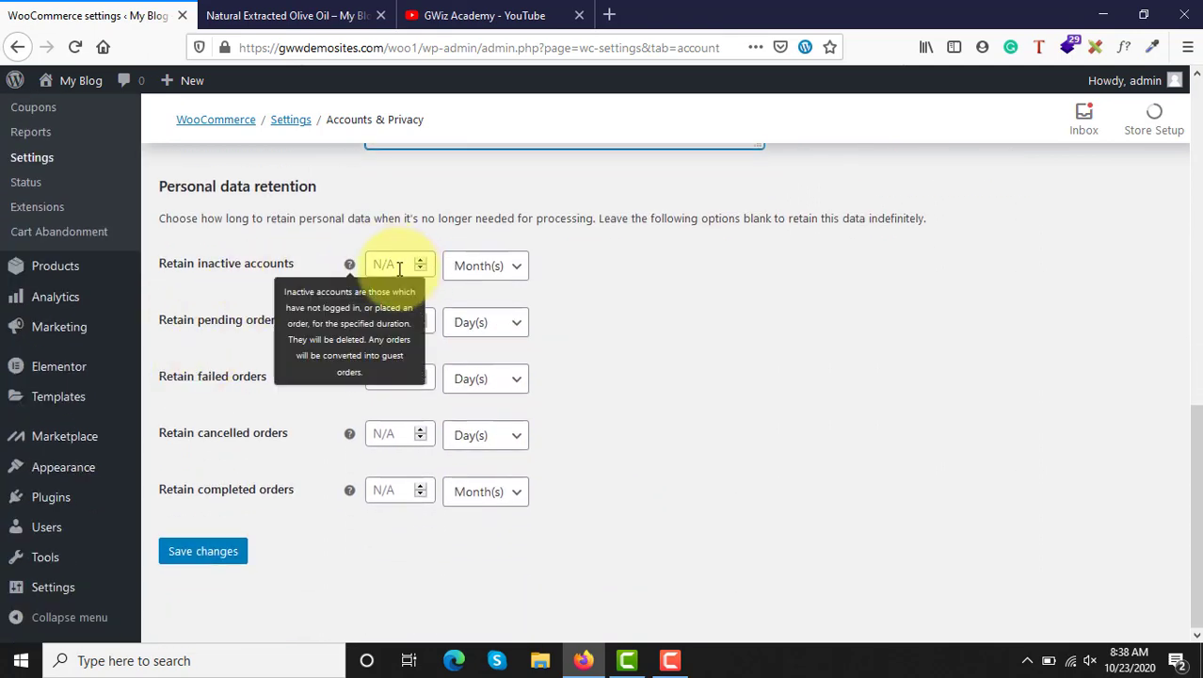
left_click(388, 265)
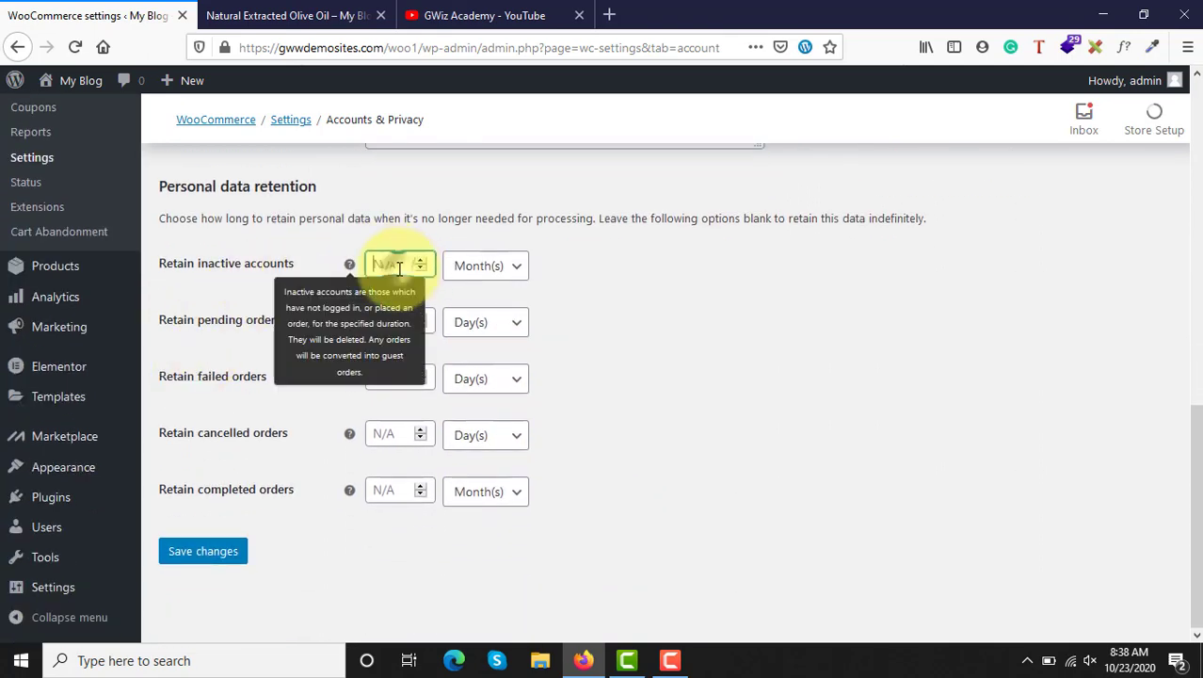
left_click(477, 268)
left_click(254, 280)
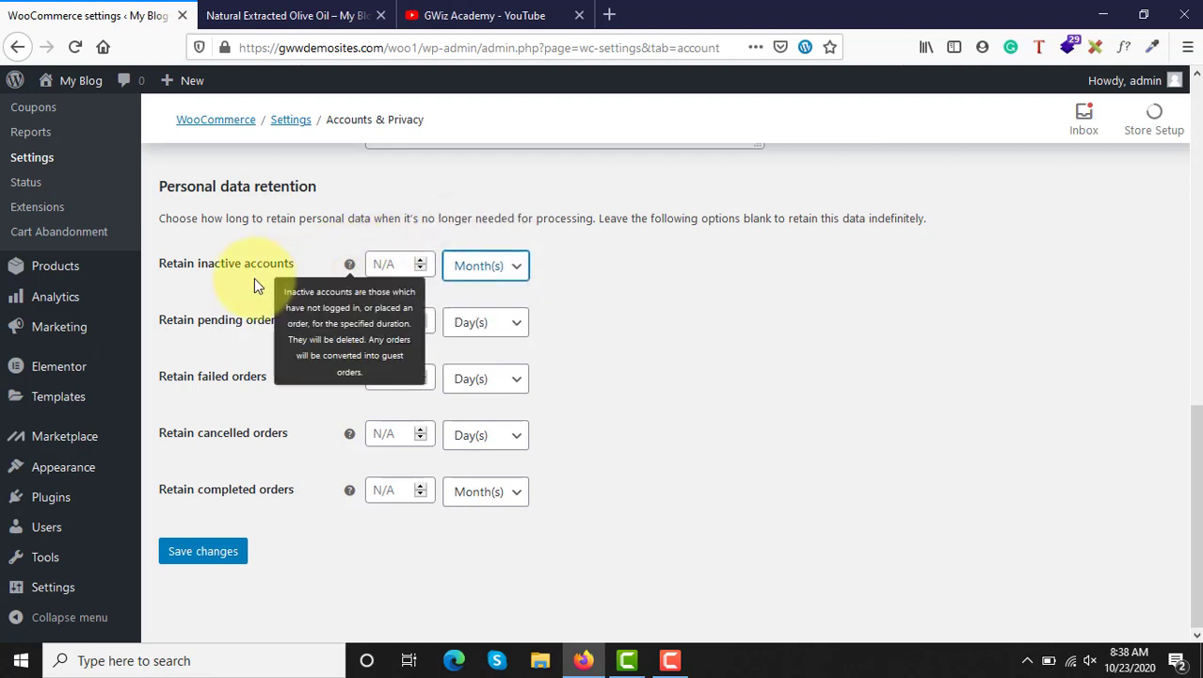
left_click(308, 440)
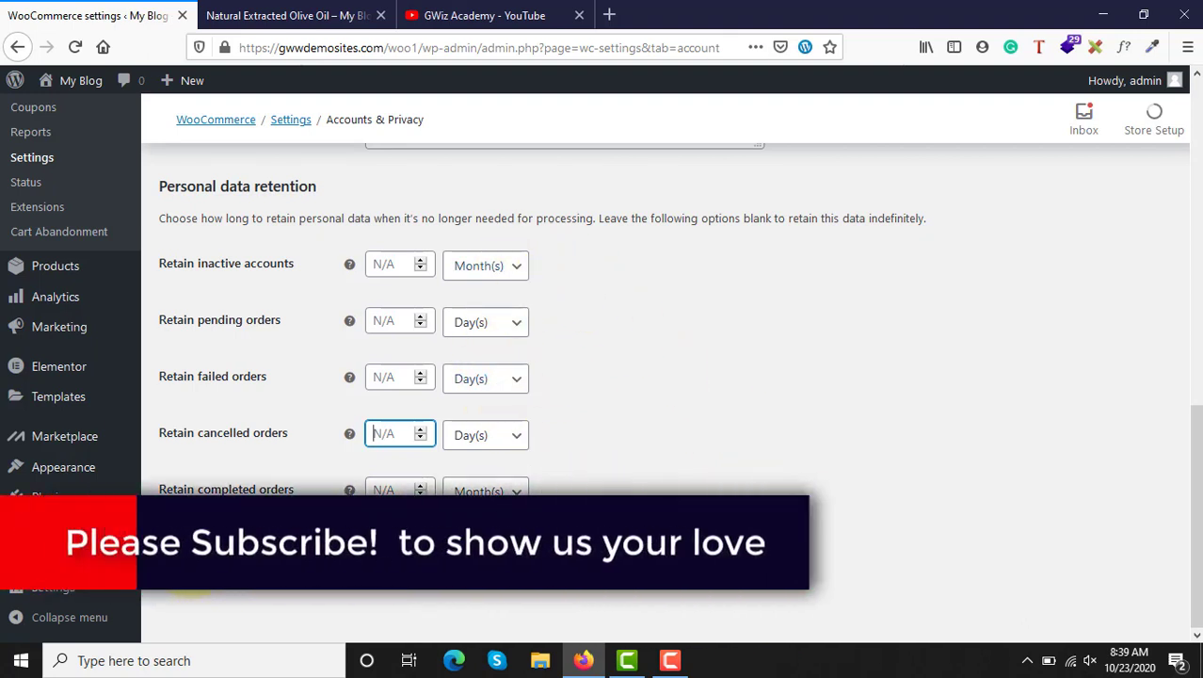
left_click(192, 572)
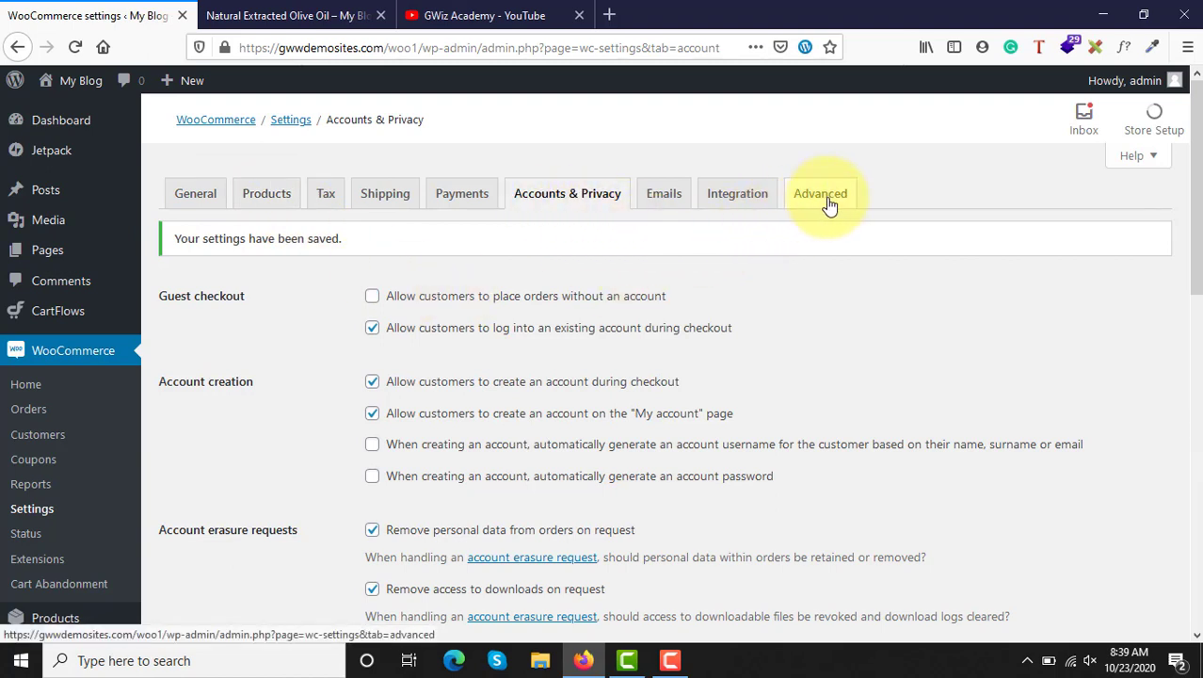
- Try to save the MaxMind Geolocation integration with the prefilled license key, and leave for the General settings
left_click(721, 198)
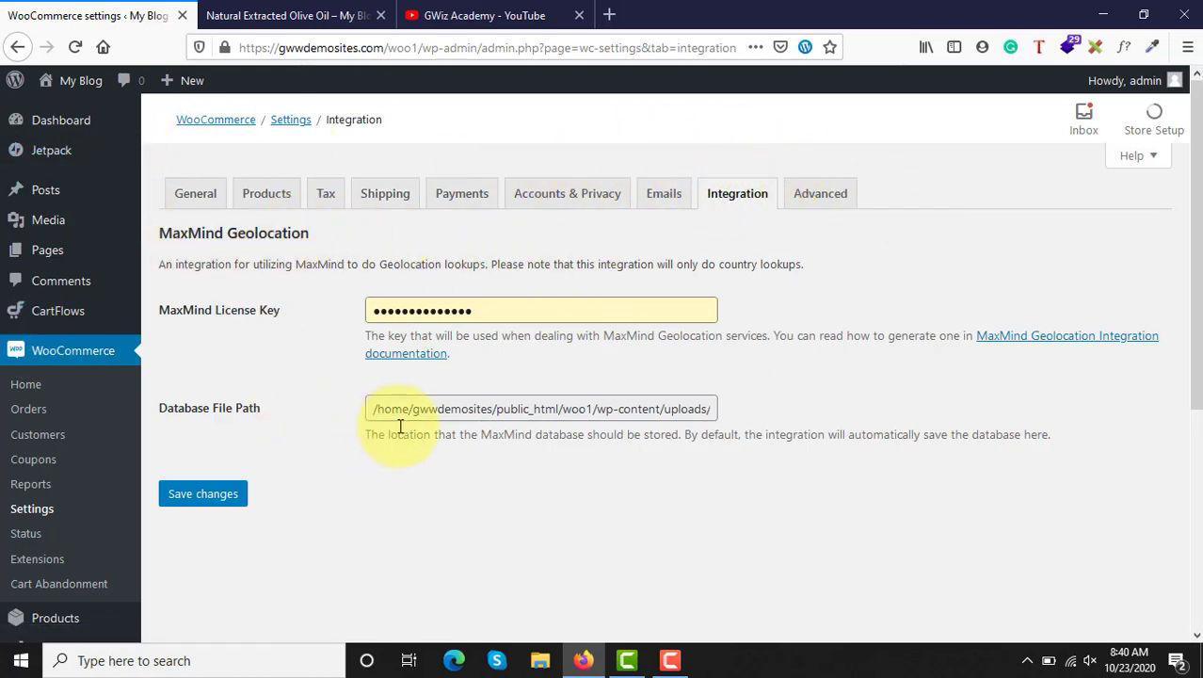
left_click(179, 511)
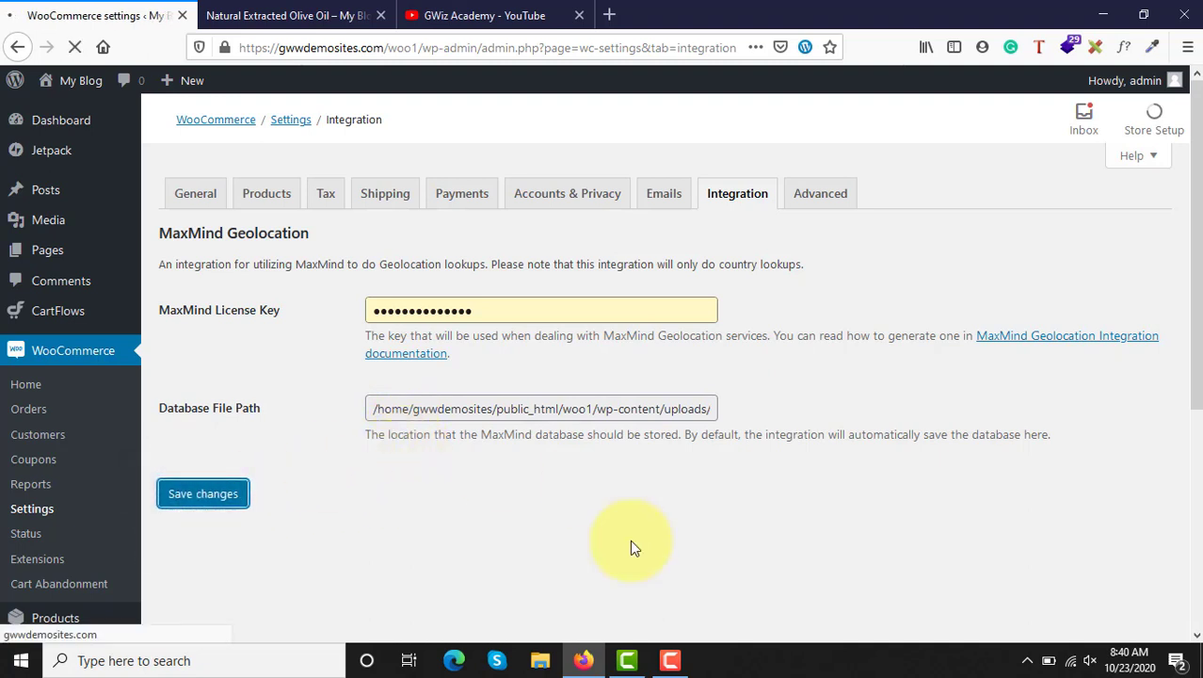
left_click(191, 205)
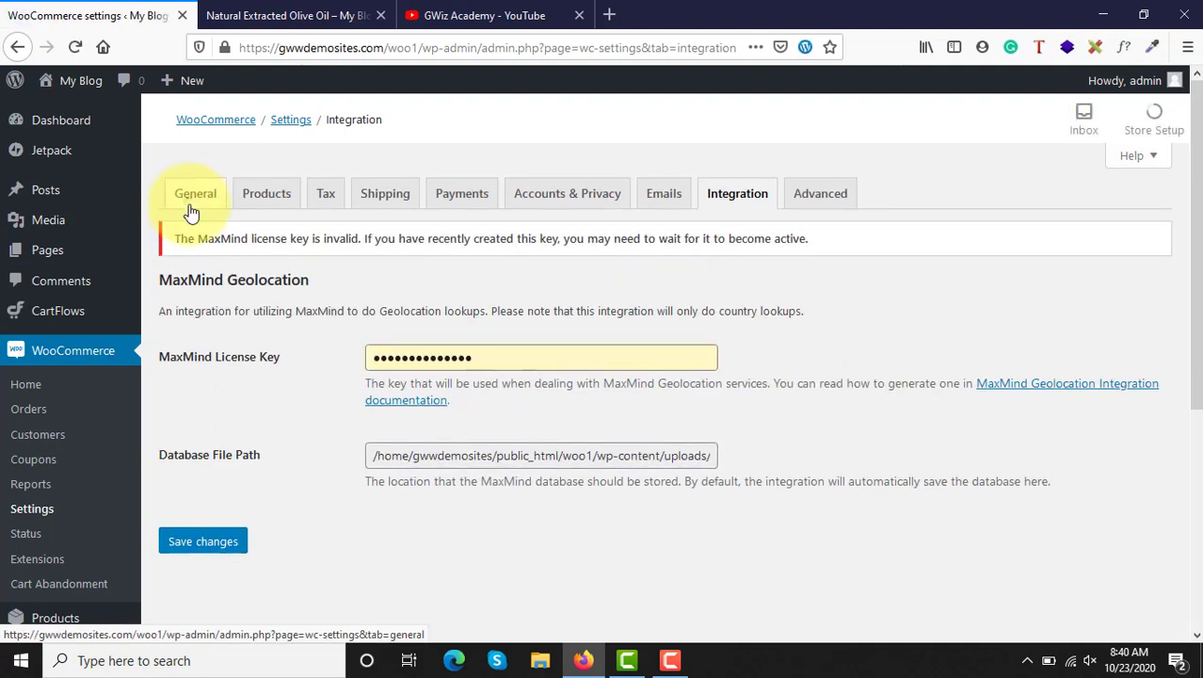